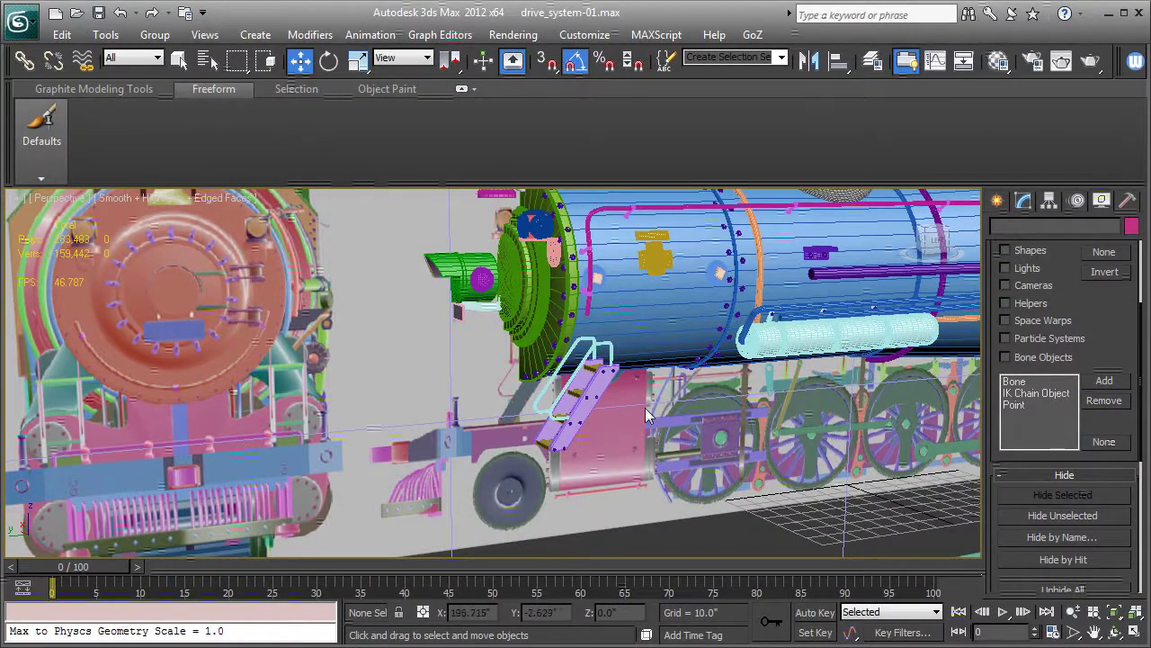
Examine the locomotive's front end in perspective and in the Left view, around the smokebox and bumper reference.
middle_click_drag(631, 440, 702, 412)
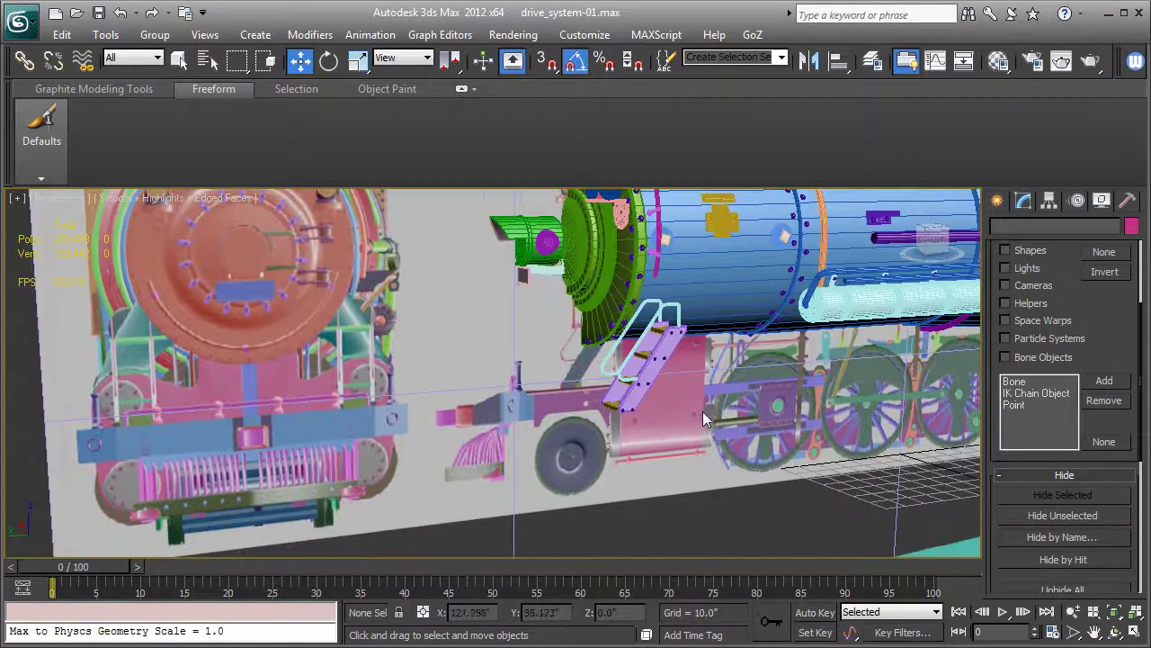
scroll(659, 379, "up", 2)
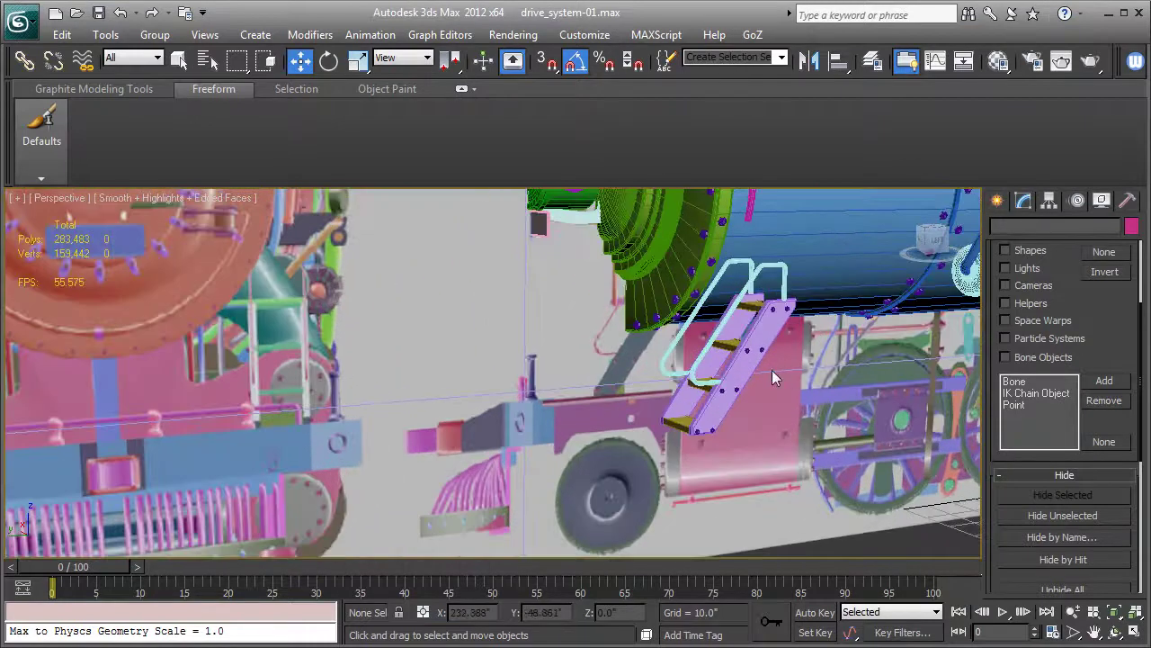
middle_click_drag(734, 474, 853, 430, "alt")
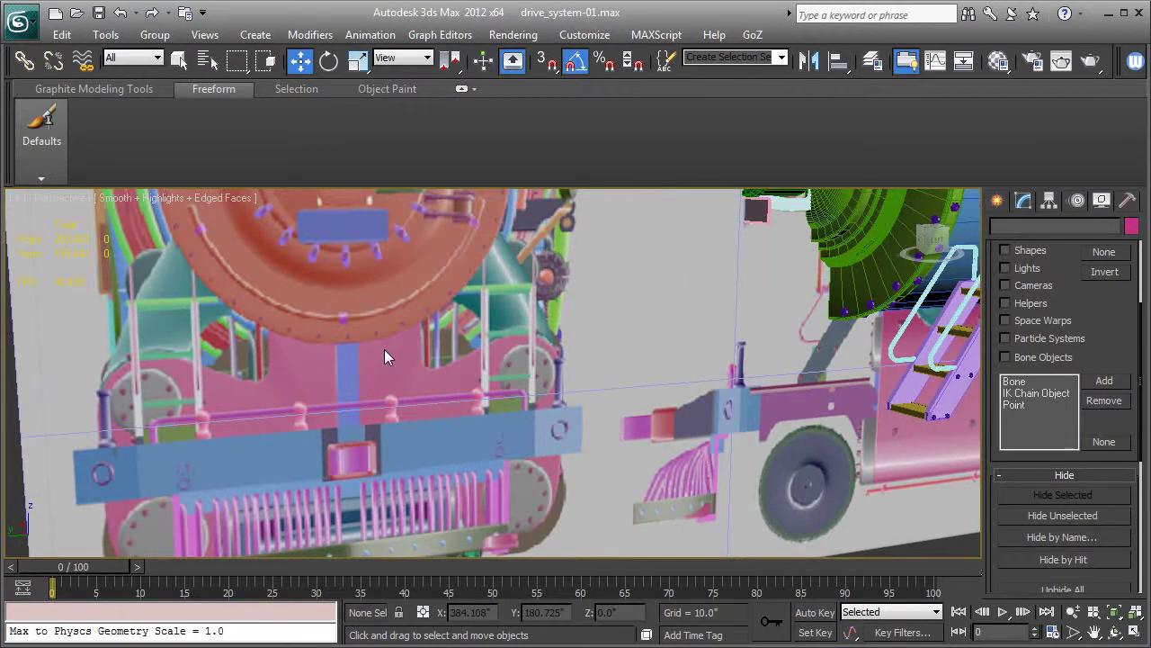
key("l")
key("z")
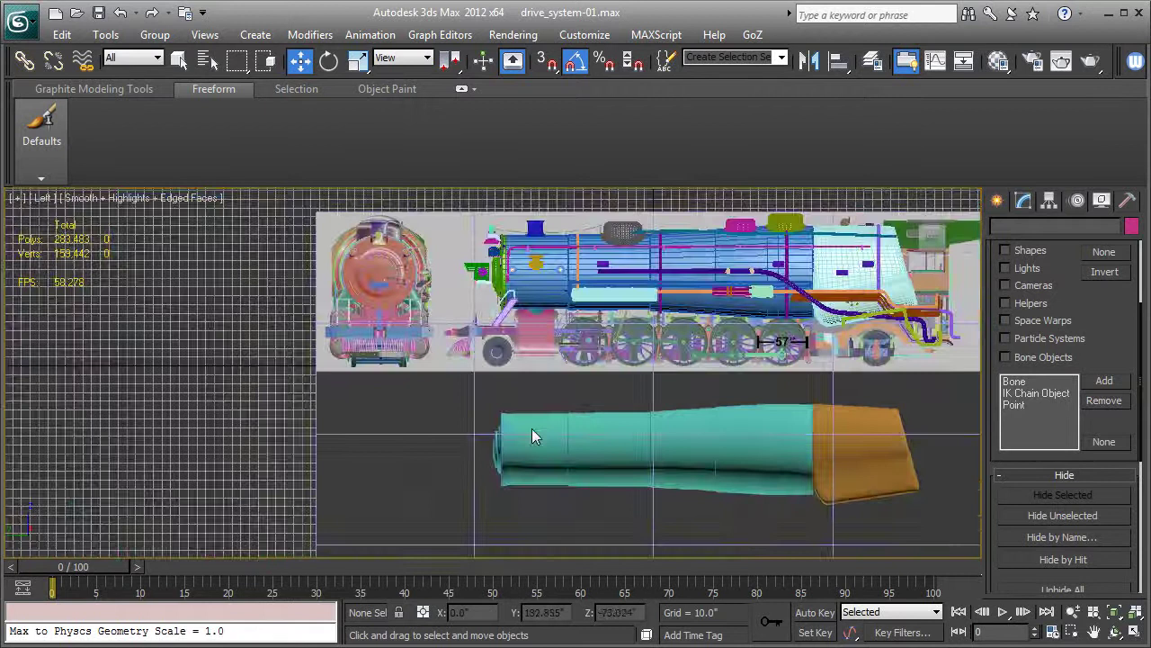
middle_click_drag(532, 428, 879, 511)
scroll(936, 497, "up", 5)
middle_click_drag(888, 472, 185, 410)
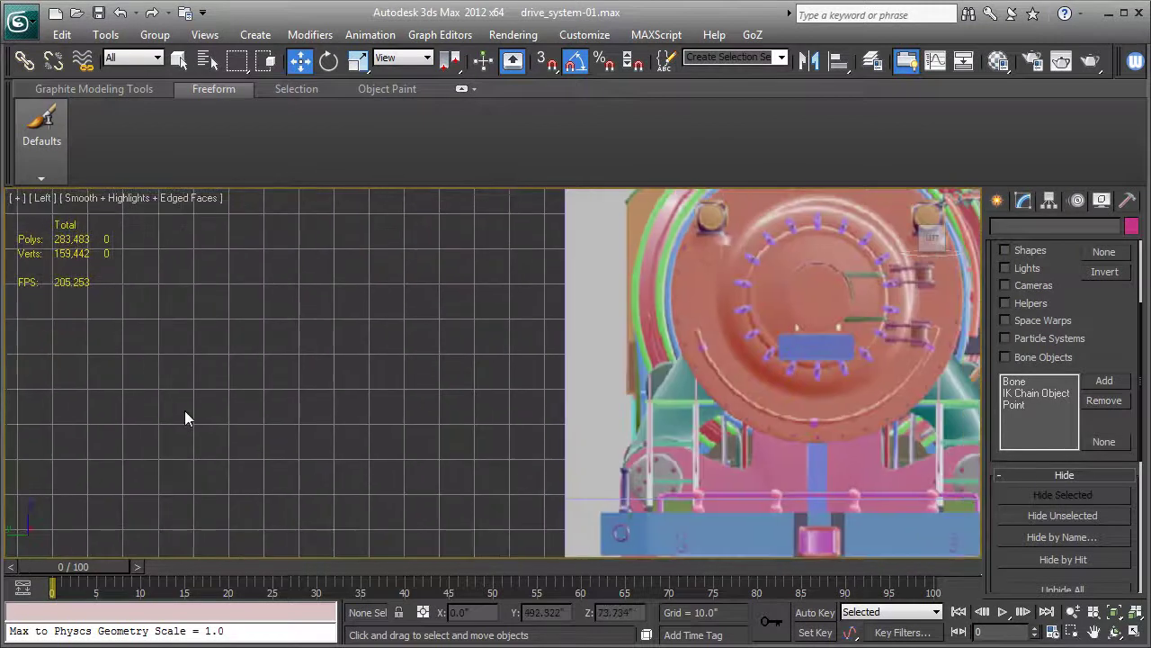
middle_click_drag(596, 435, 241, 297)
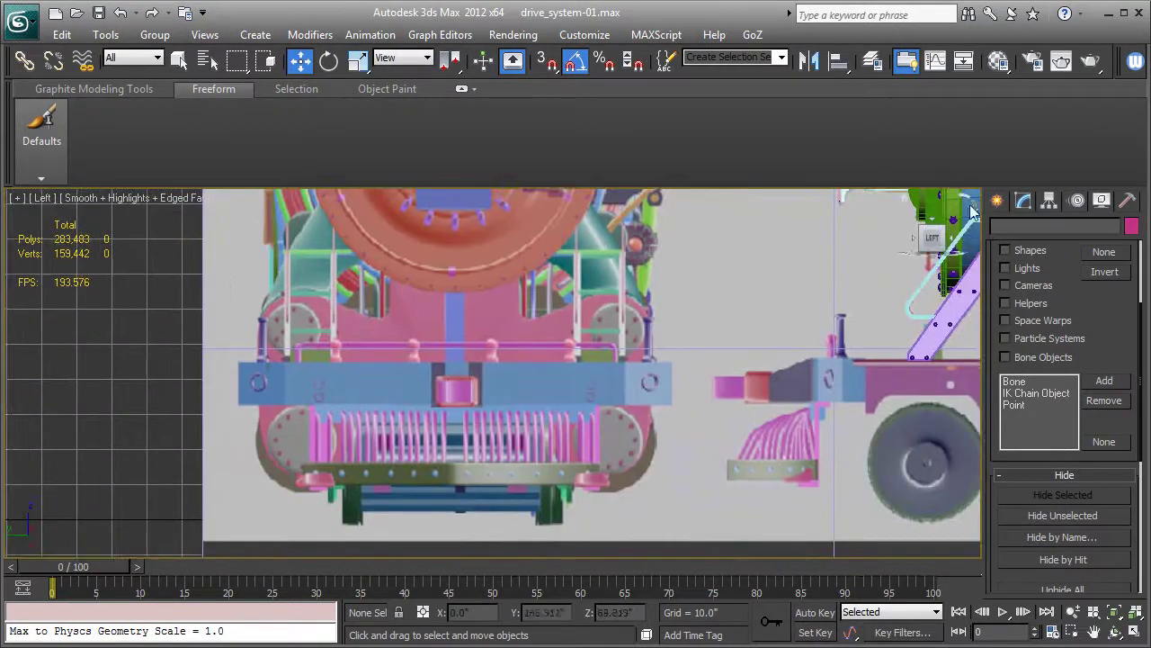
Start a line spline that follows the smokebox's lower arc toward the centre and runs straight down to the bumper's upper edge.
left_click(997, 200)
left_click(1026, 230)
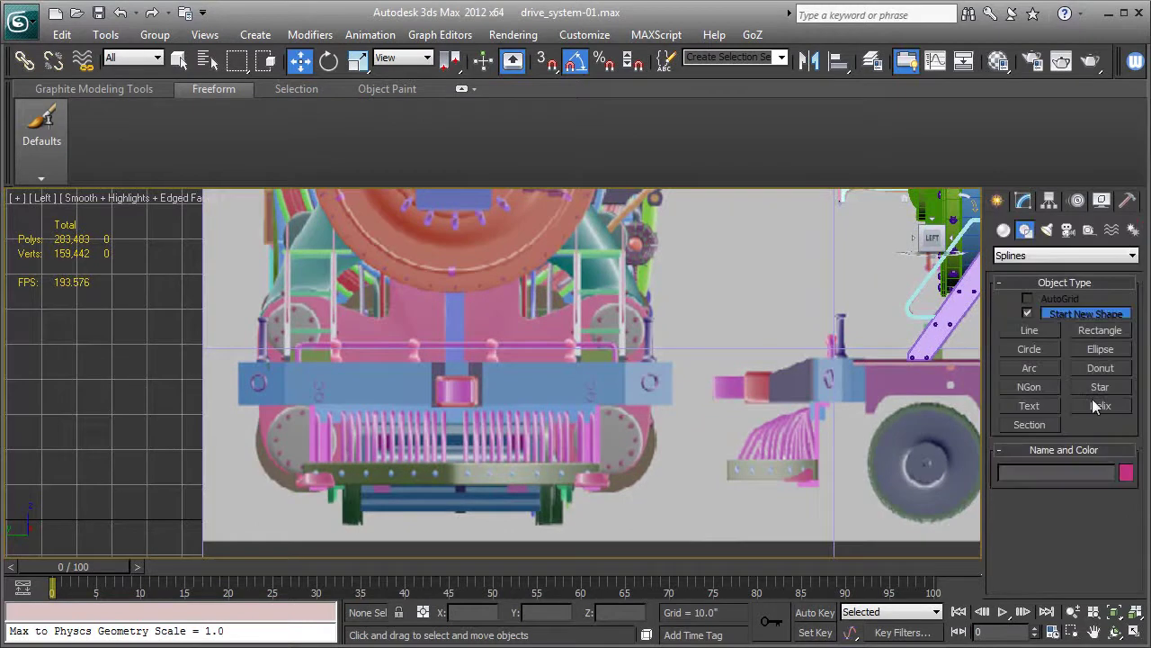
left_click(1030, 330)
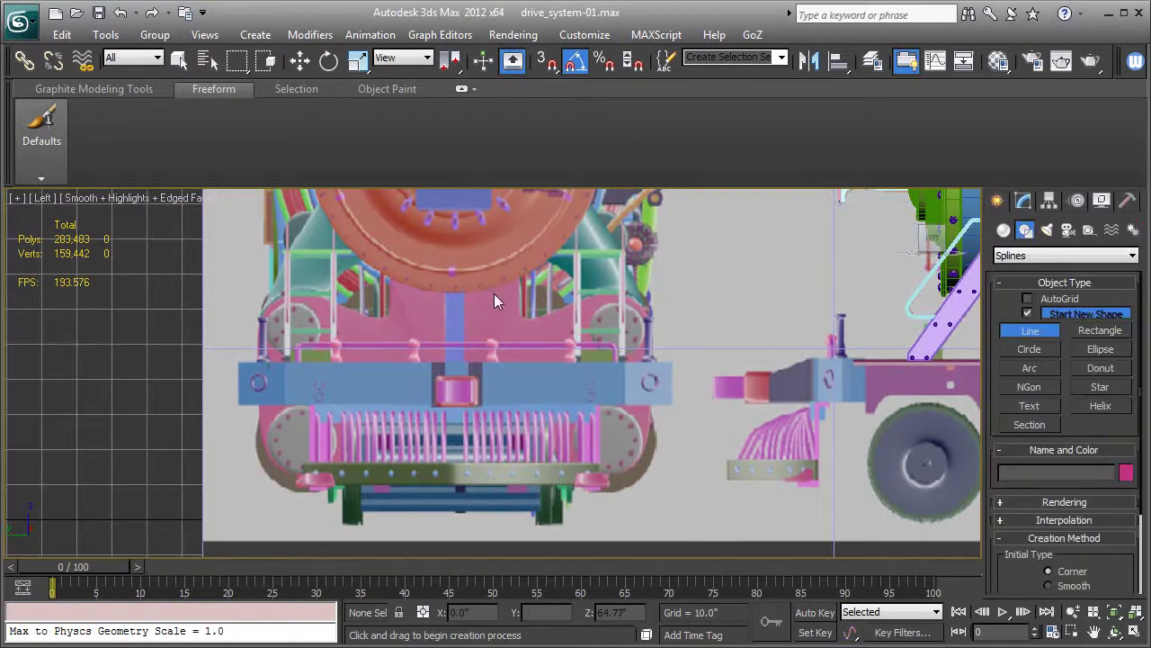
scroll(546, 342, "up", 5)
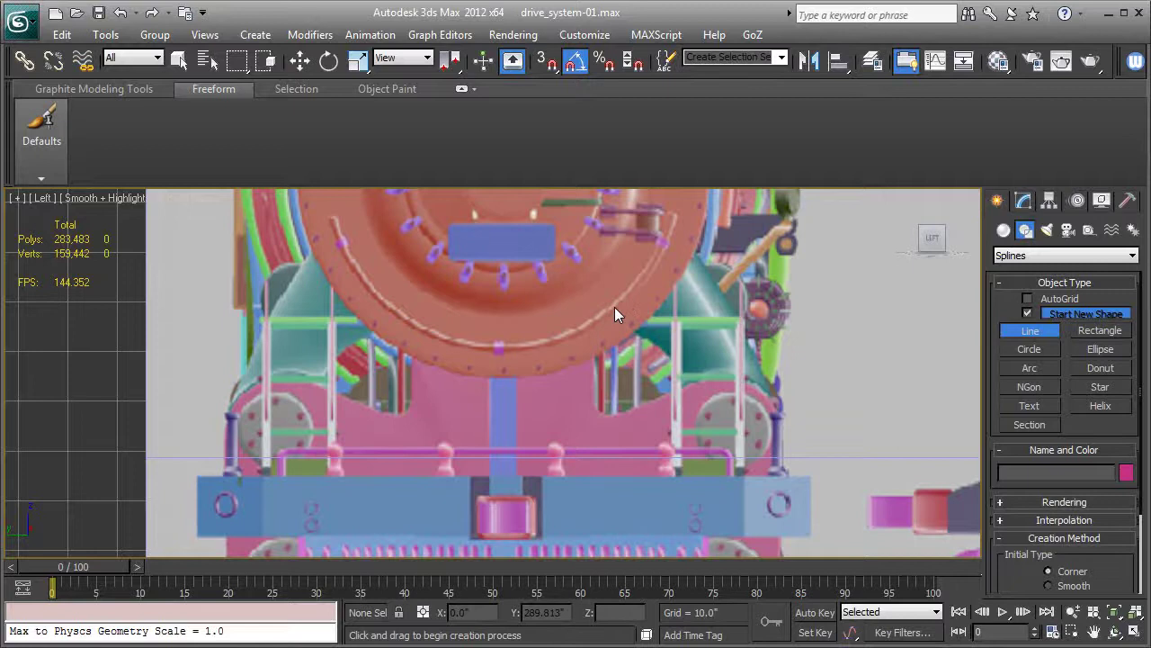
left_click(612, 310)
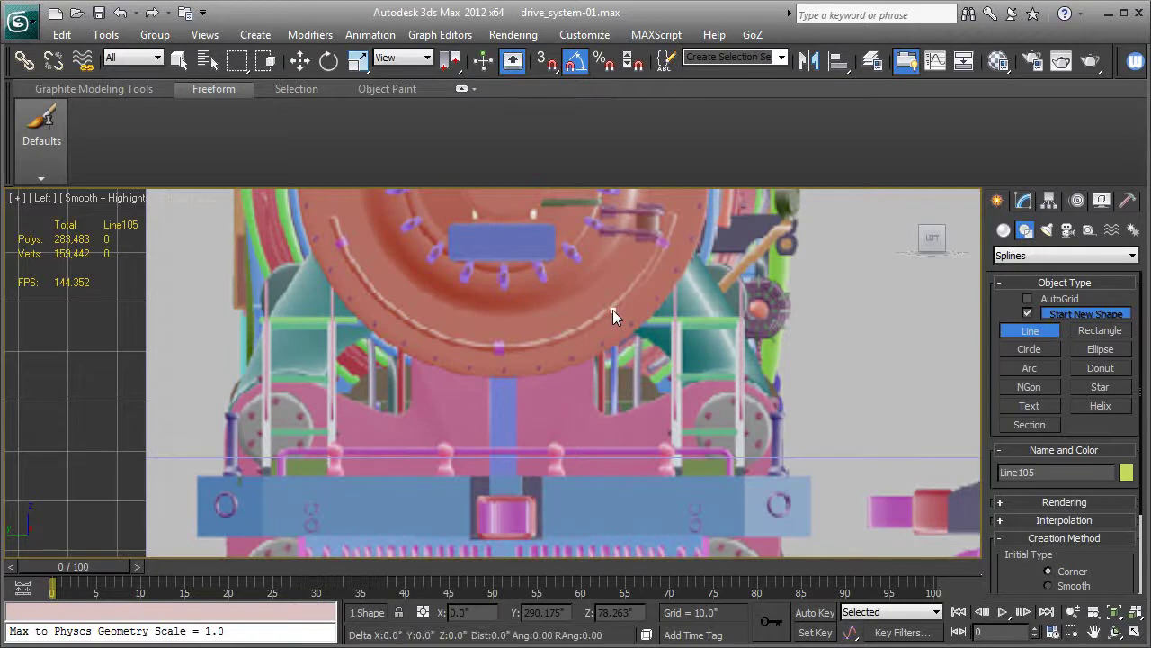
left_click(554, 342)
left_click(519, 348)
left_click(519, 478)
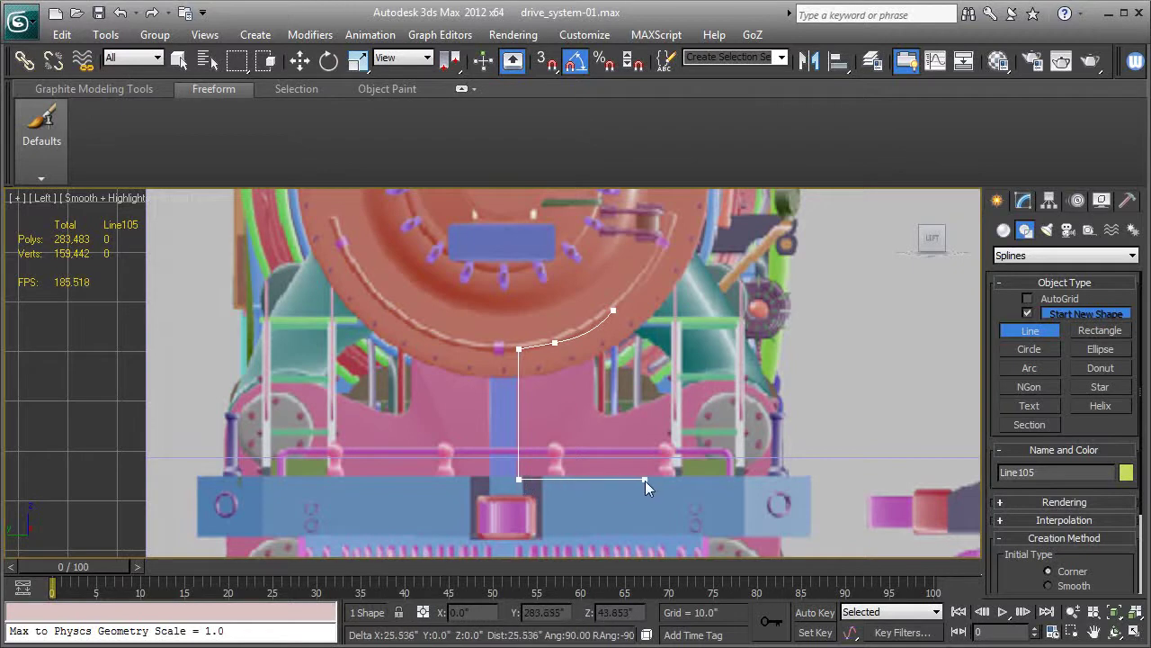
Continue the outline about 25.5" along the bumper, about 15" up and around the cutout, then close it at the smokebox arc.
left_click(646, 479)
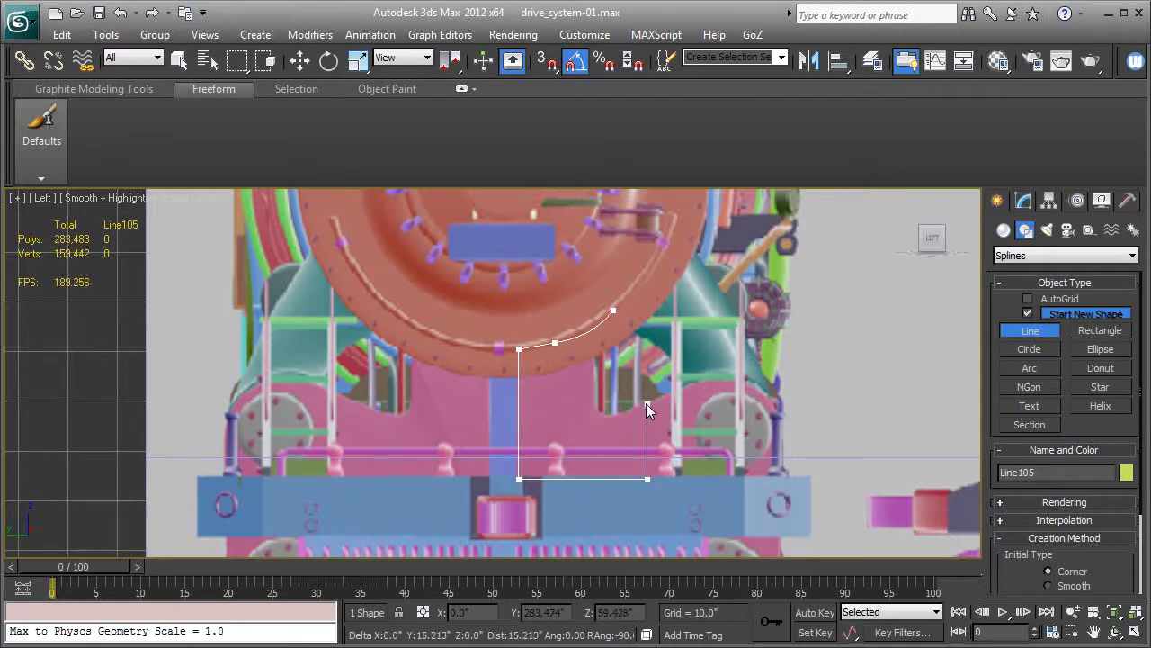
left_click(647, 402)
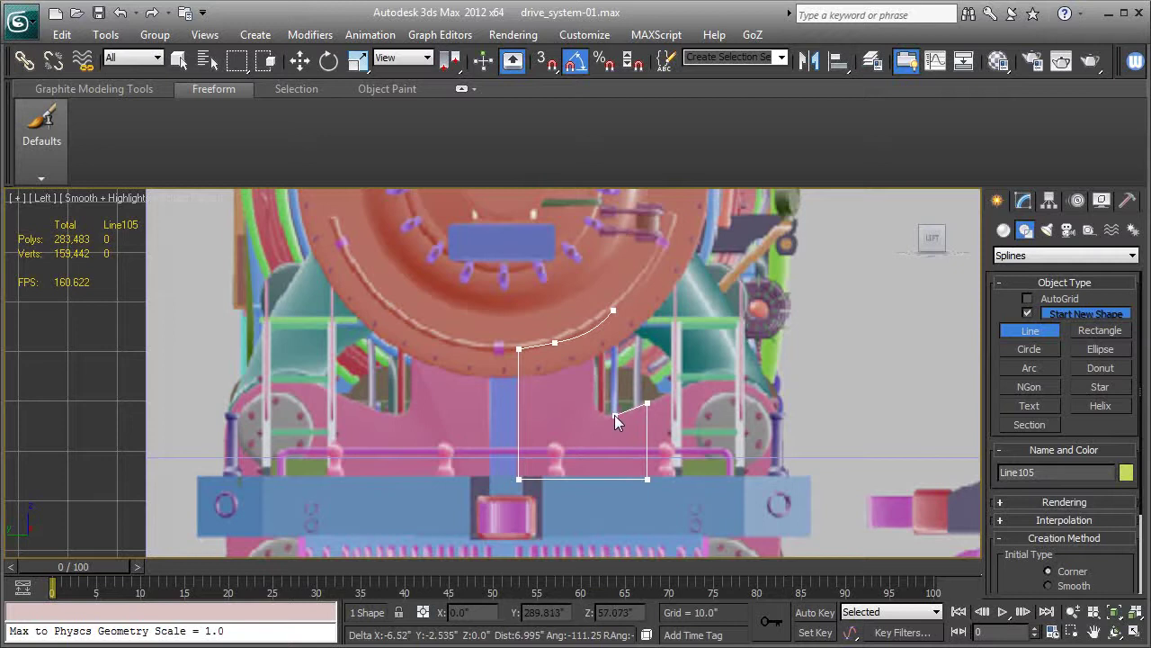
left_click(615, 416)
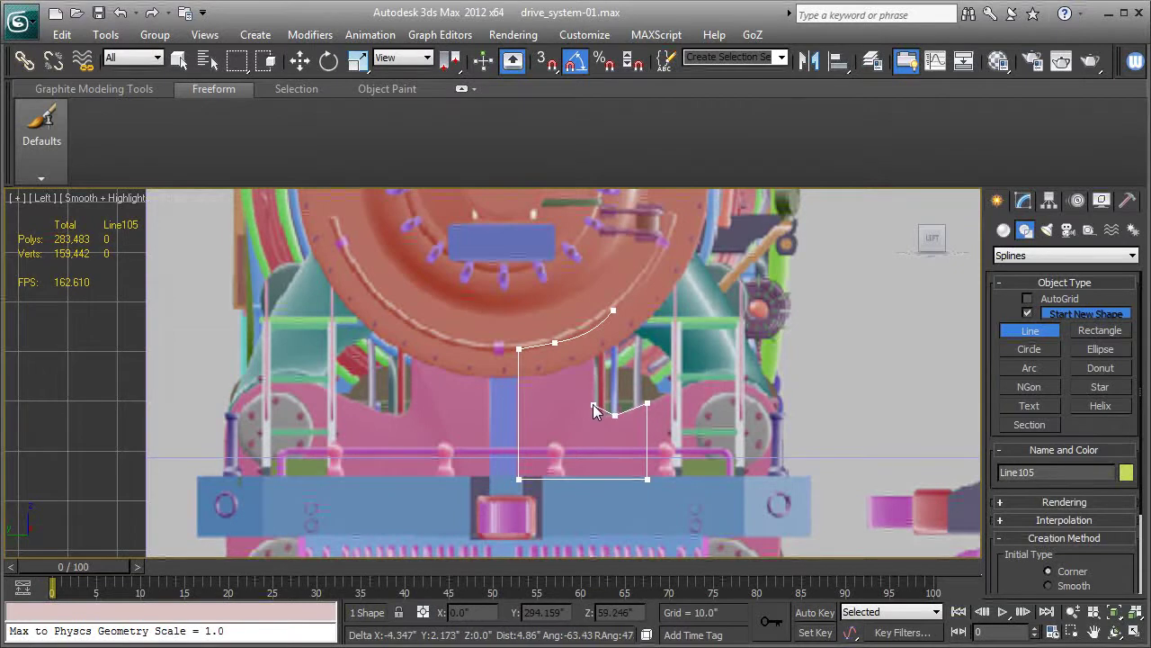
left_click(593, 410)
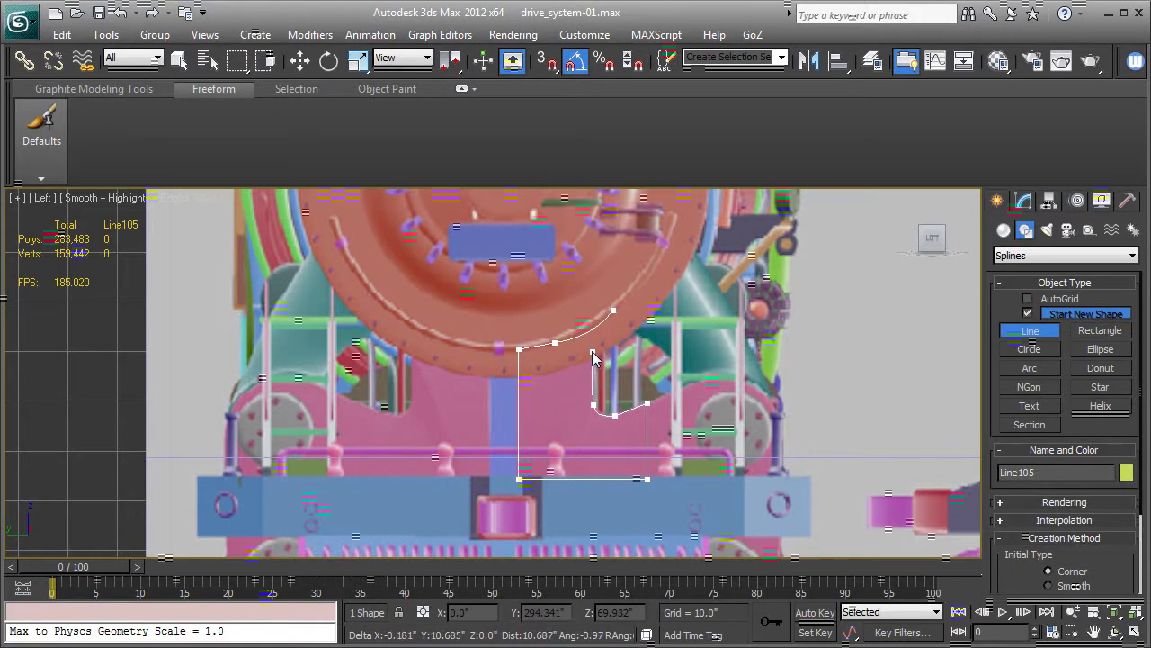
left_click(593, 354)
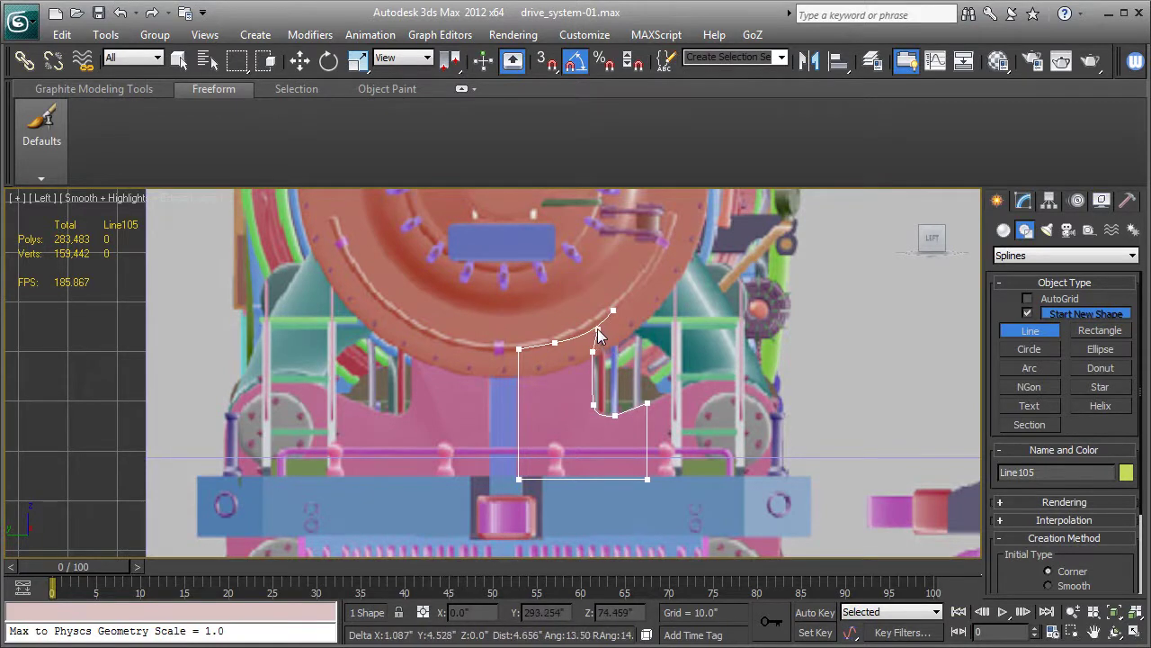
left_click(619, 334)
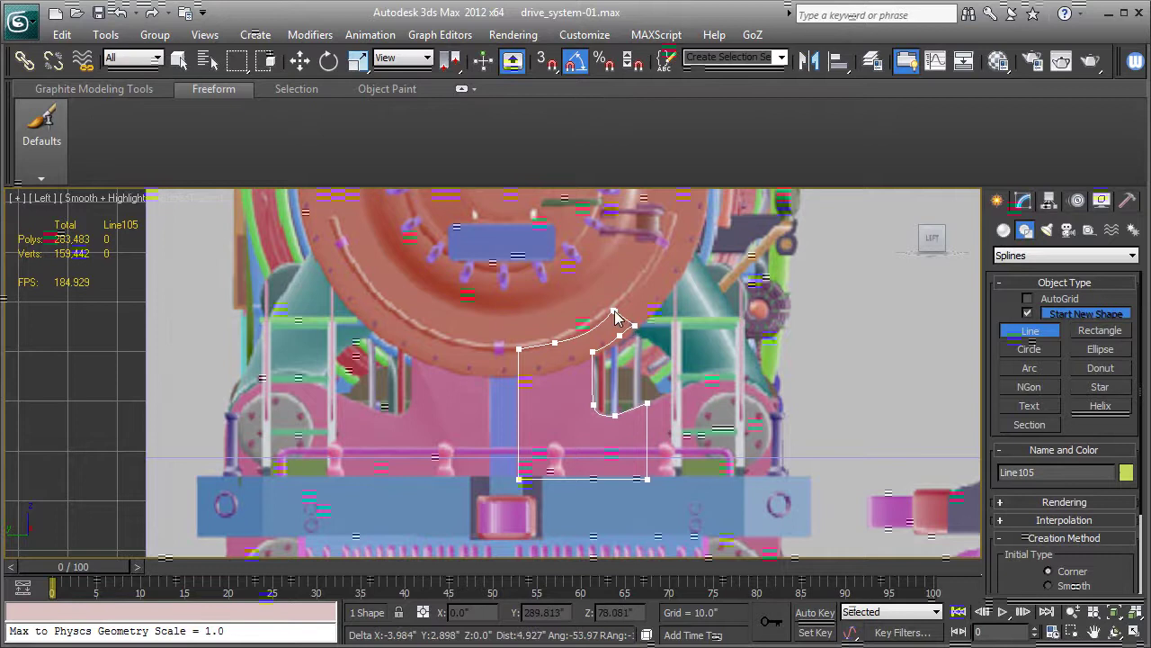
left_click(624, 330)
left_click(745, 367)
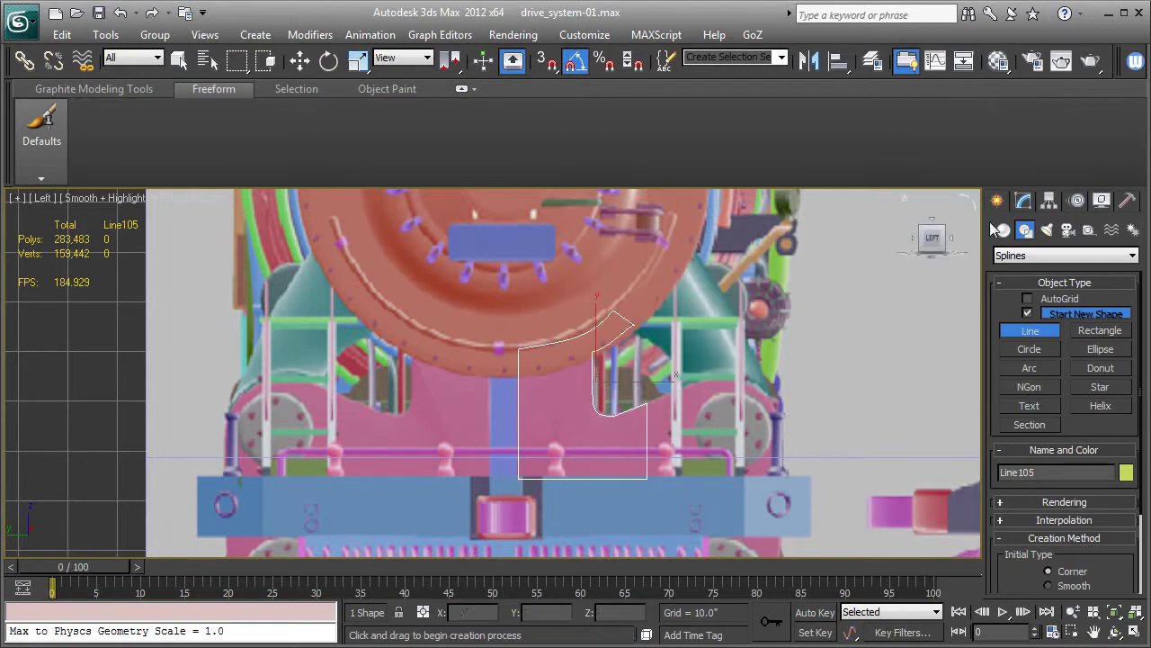
At vertex level, lower the middle vertex of the outline's arc above the cutout and adjust its tangent to match the smokebox rim.
left_click(1023, 202)
left_click(1002, 273)
left_click(1035, 286)
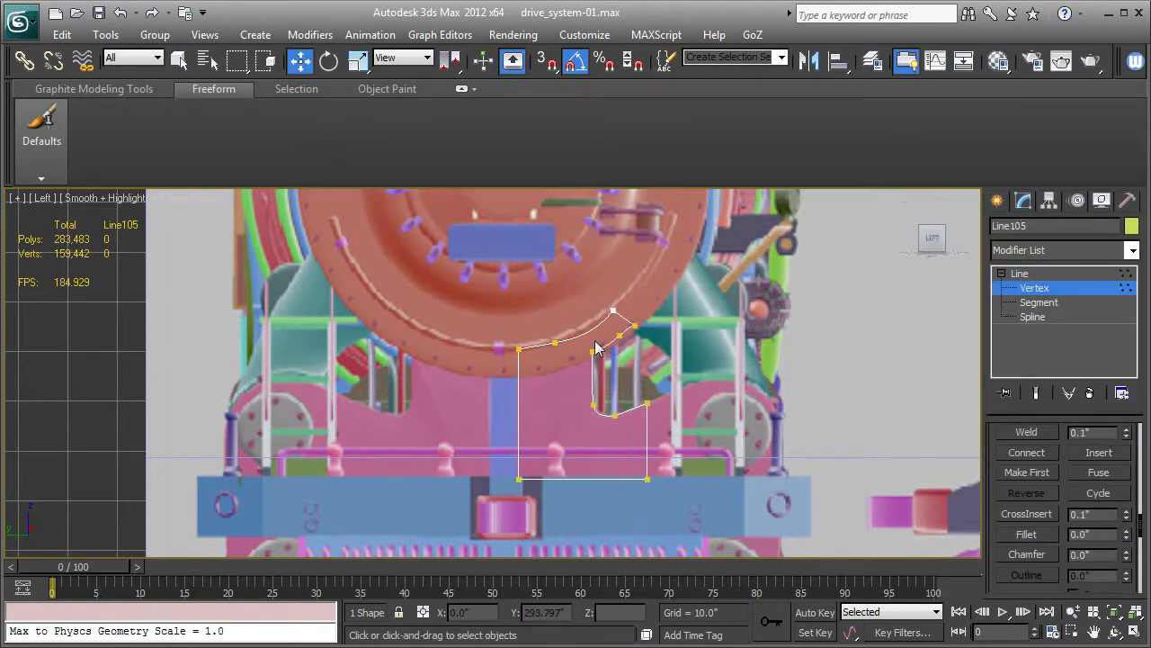
scroll(564, 388, "up", 2)
left_click(675, 349)
scroll(700, 378, "up", 1)
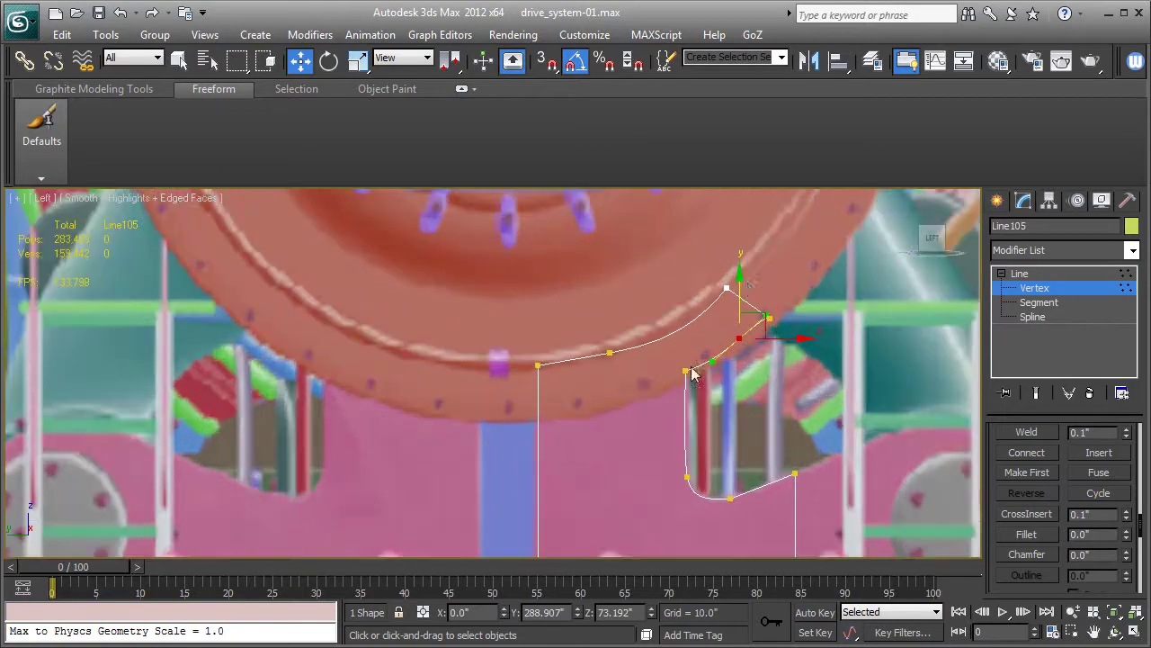
left_click_drag(743, 290, 744, 295)
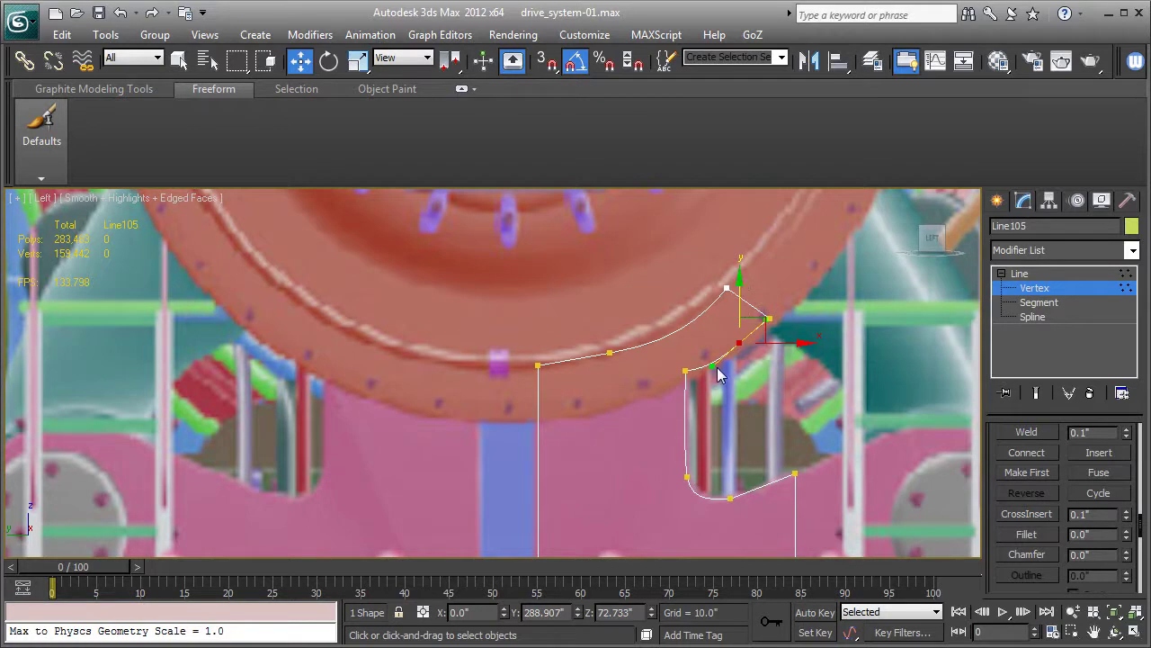
left_click_drag(713, 373, 677, 358)
Reposition and tilt the inner arc's middle vertex along the smokebox curve, and convert the arc's upper end vertex to Bezier Corner.
left_click(611, 353)
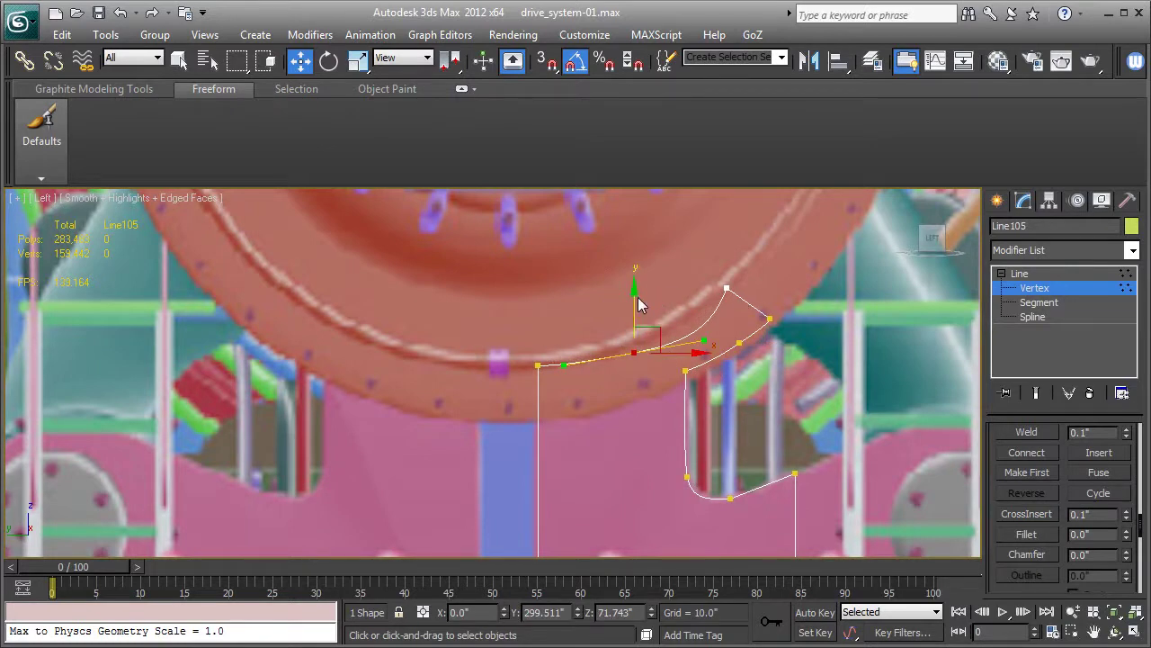
left_click_drag(639, 304, 634, 297)
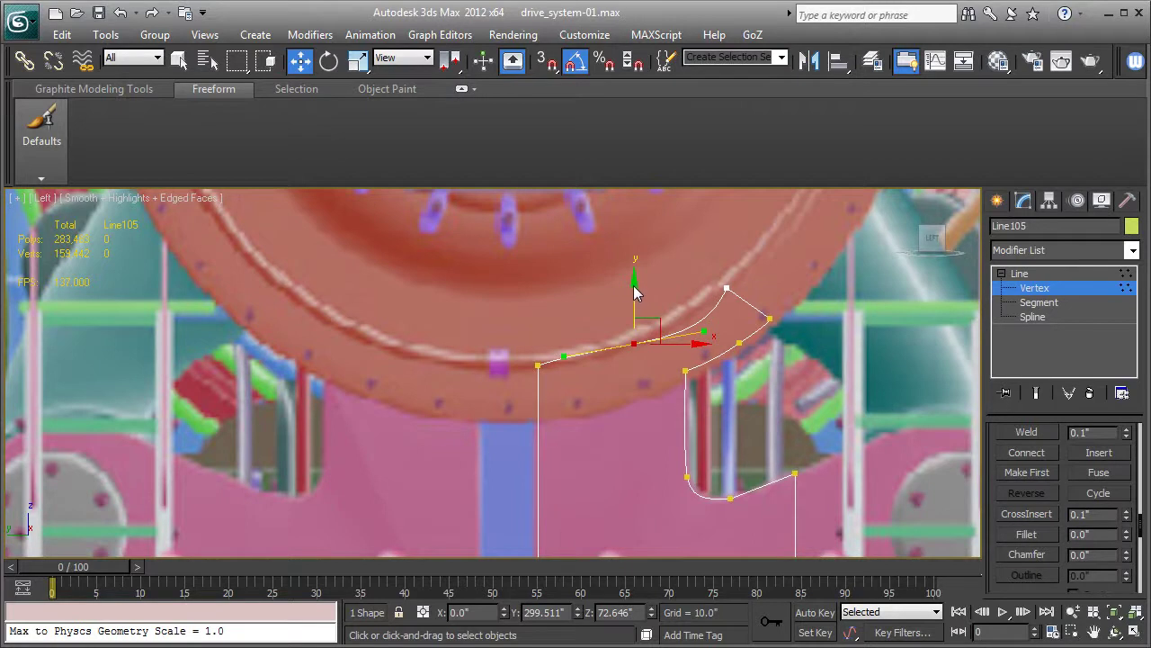
left_click_drag(560, 357, 564, 369)
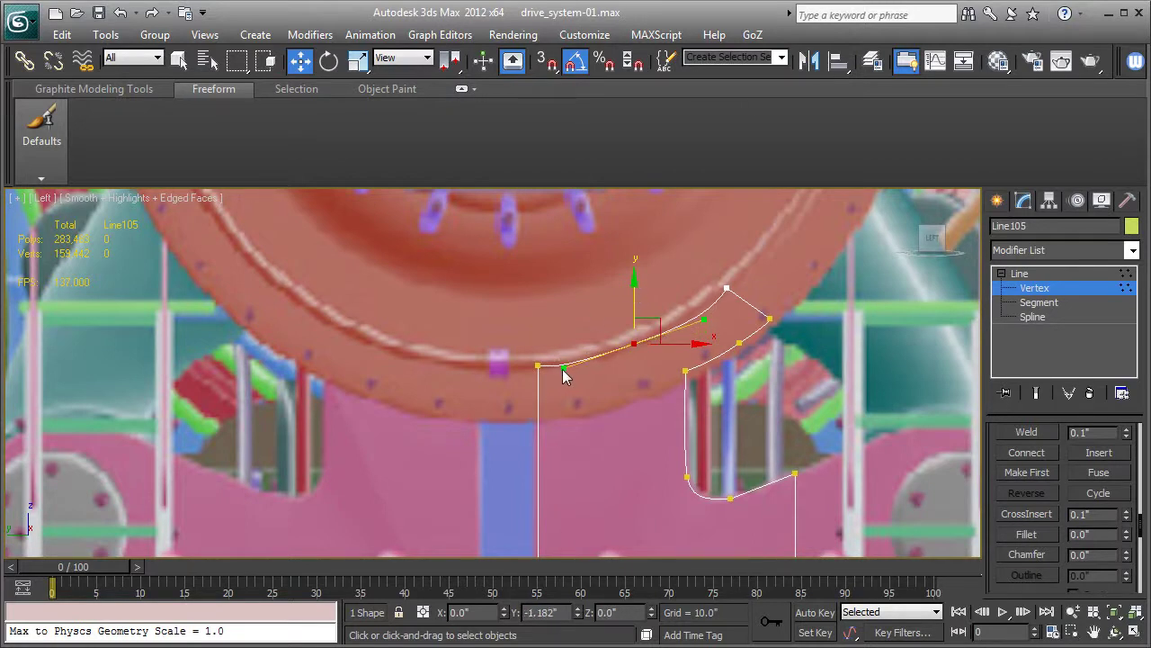
left_click(728, 290)
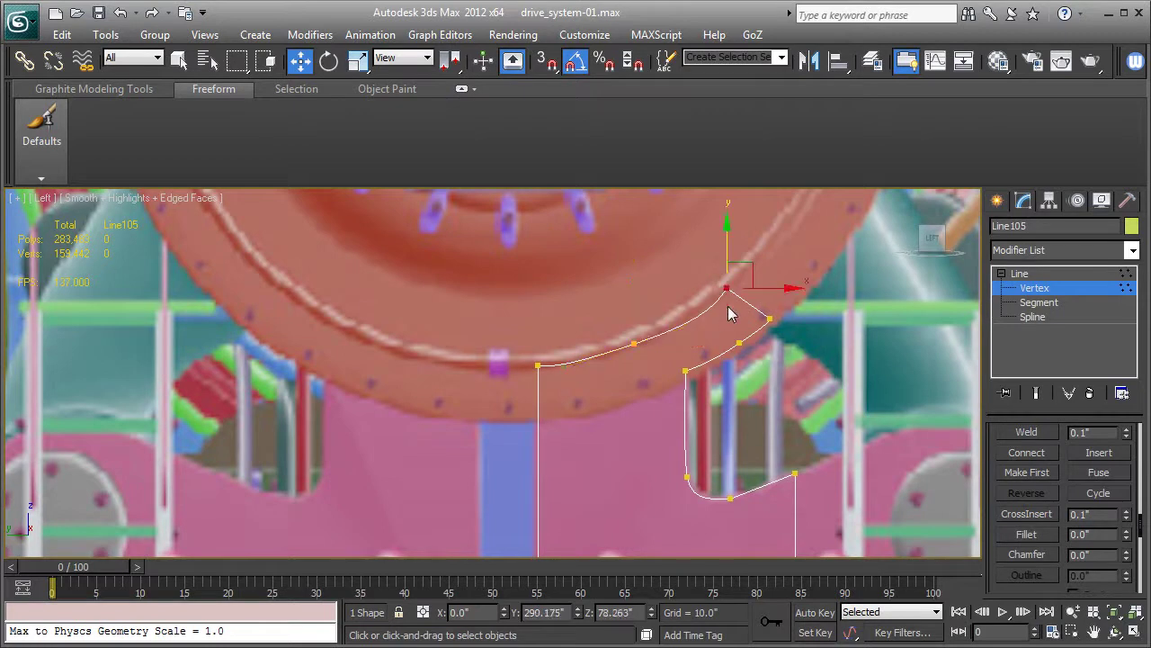
right_click(727, 286)
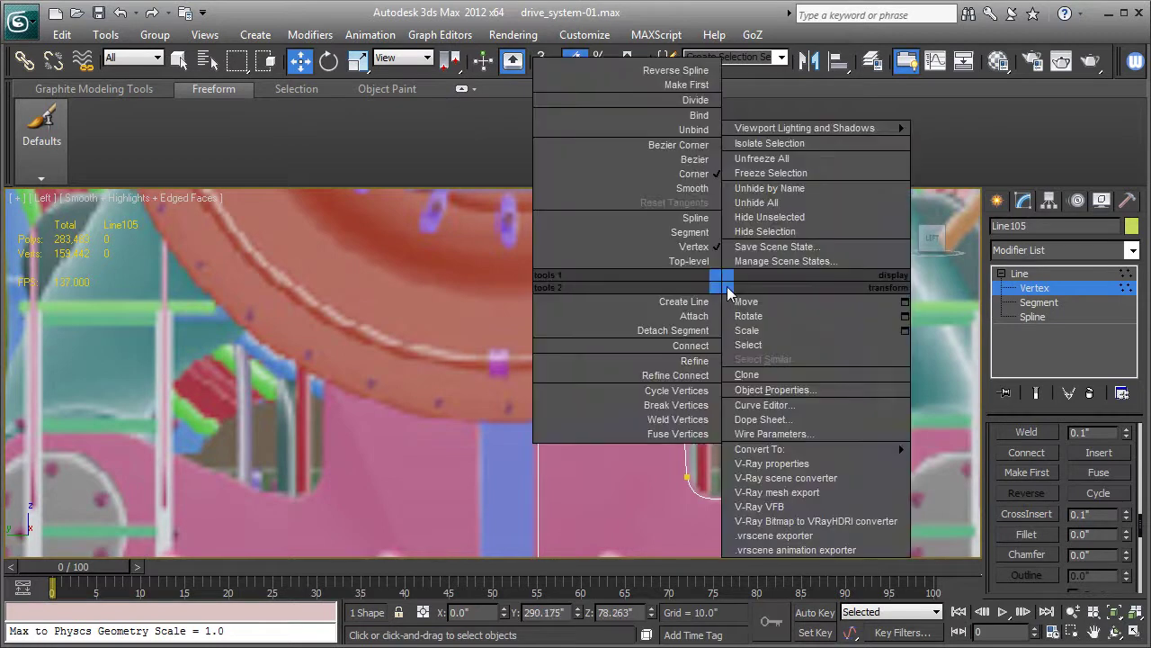
left_click(695, 160)
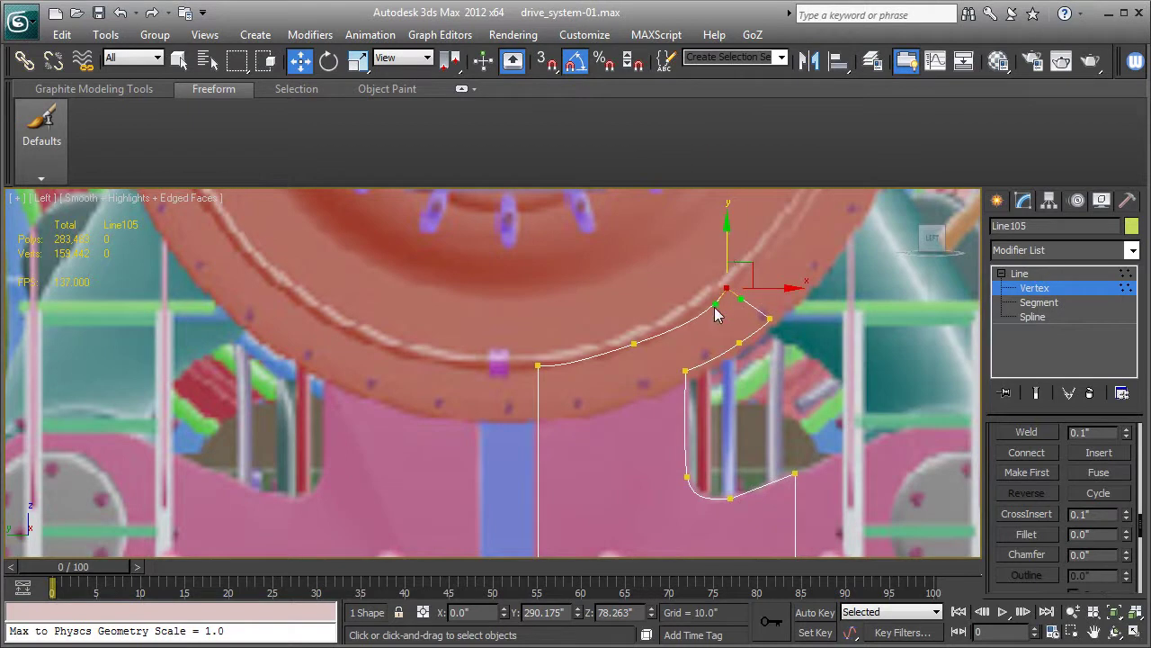
Lower the inner arc's middle vertex slightly, then shorten and rotate its tangent handles to smooth the curve.
middle_click_drag(707, 424, 646, 319)
middle_click_drag(711, 406, 671, 423)
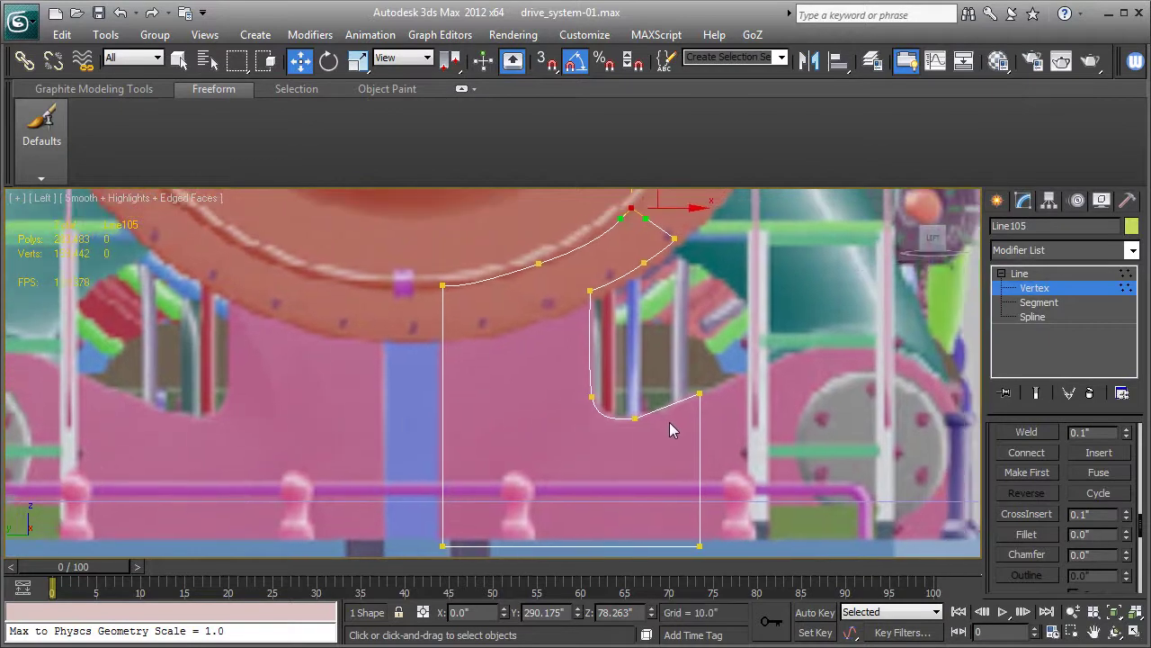
left_click(537, 262)
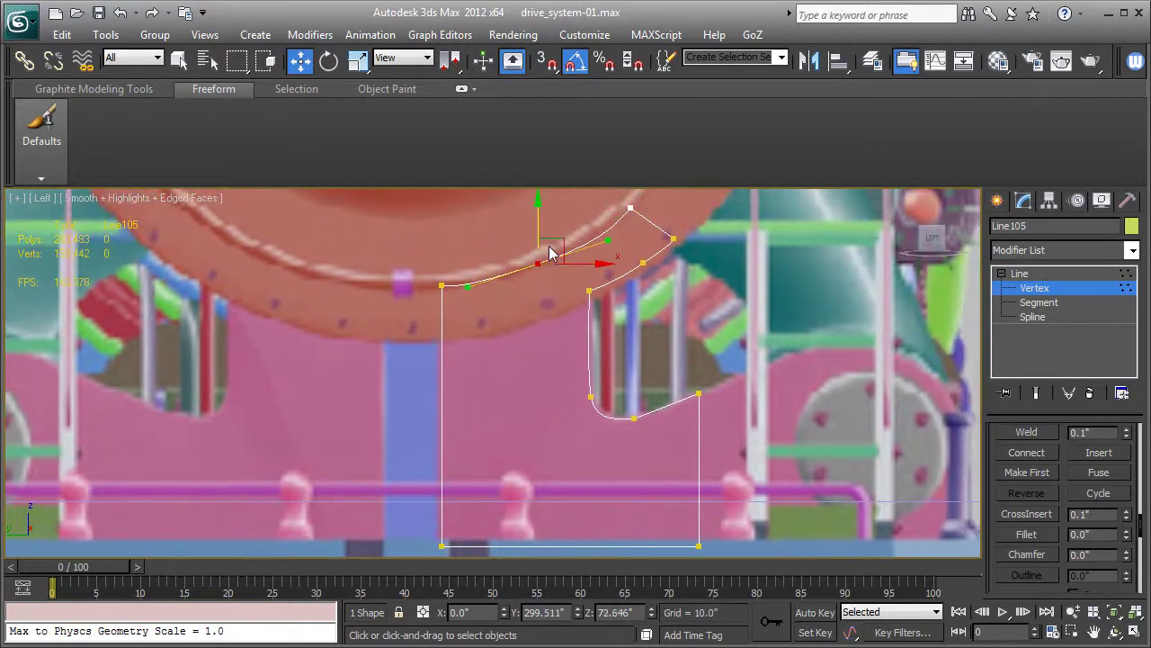
left_click_drag(537, 220, 533, 226)
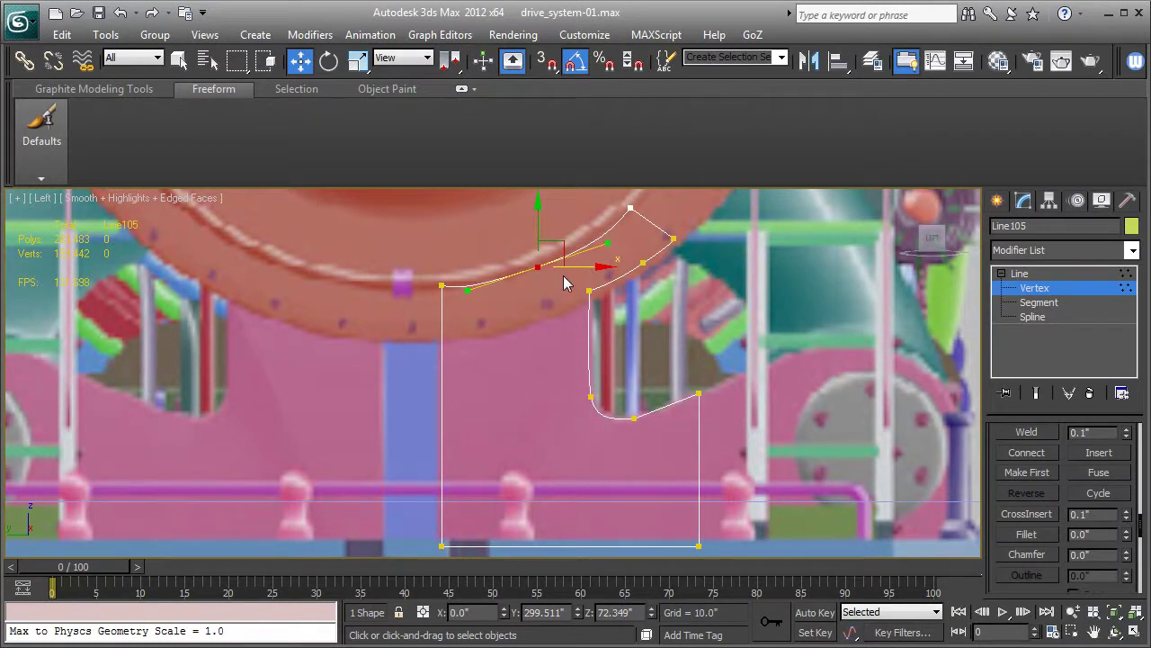
left_click_drag(471, 295, 497, 294)
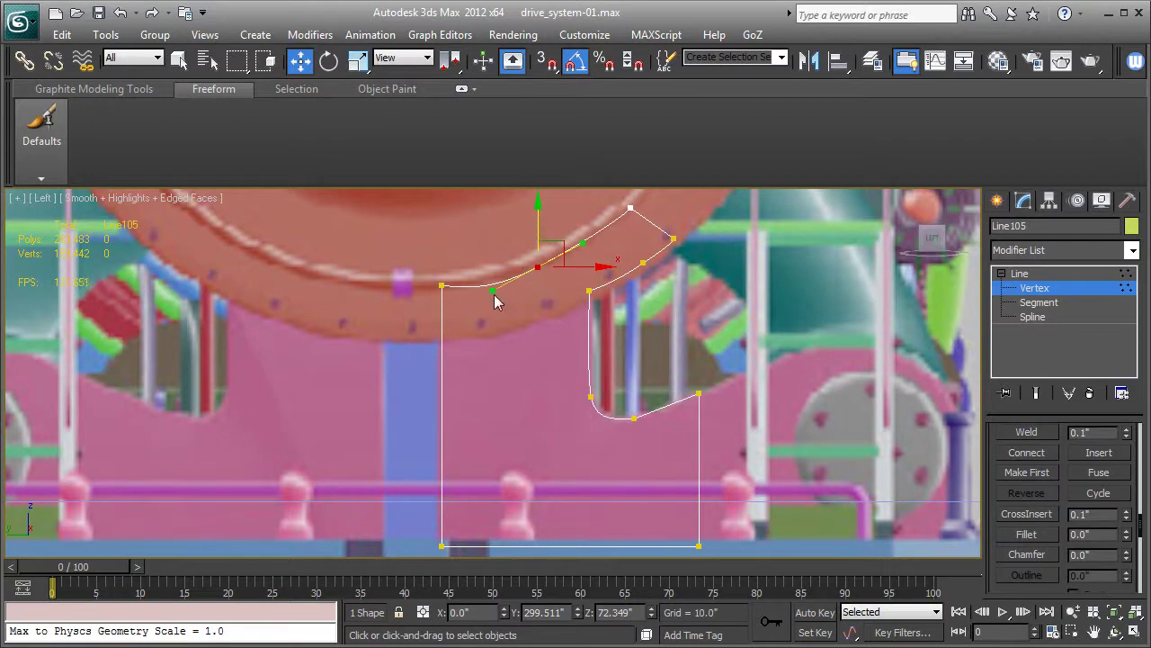
left_click_drag(494, 294, 494, 283)
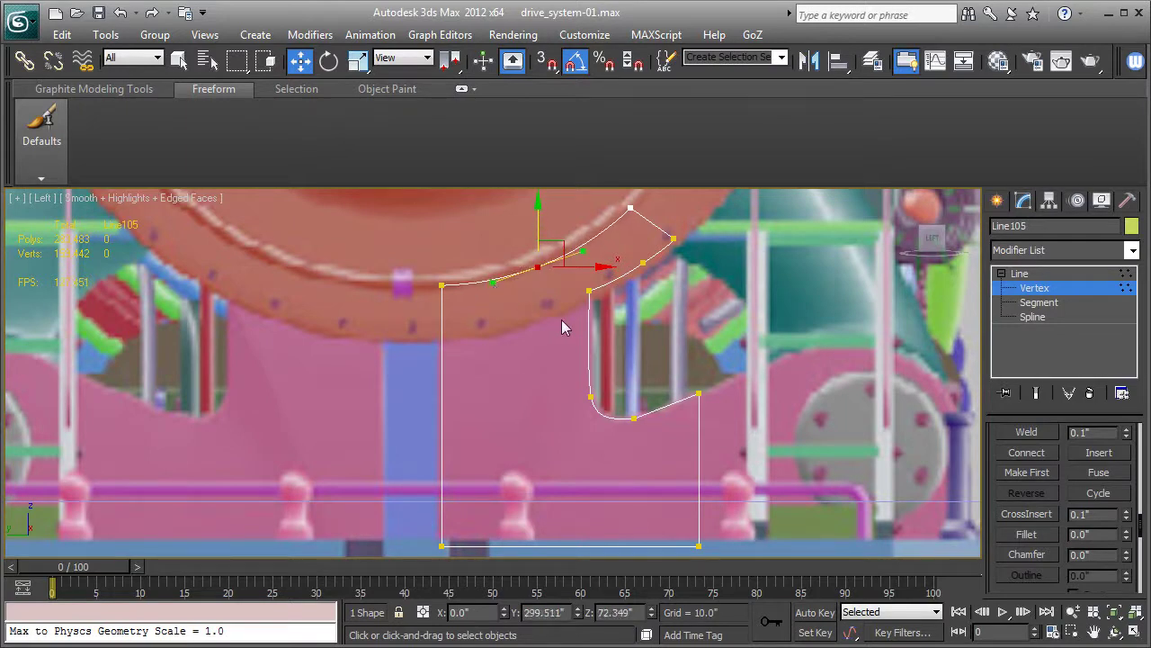
Lower the vertex at the cutout's upper inner corner slightly onto the smokebox rim and leave vertex editing.
left_click(591, 291)
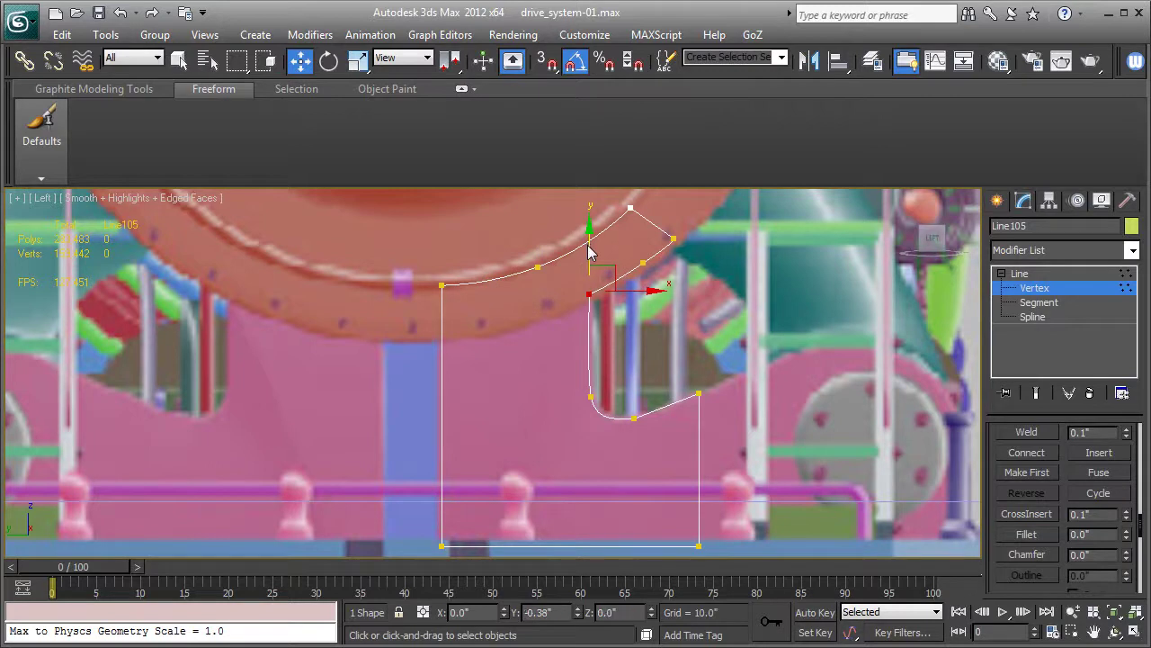
middle_click_drag(670, 357, 585, 291)
scroll(585, 291, "down", 5)
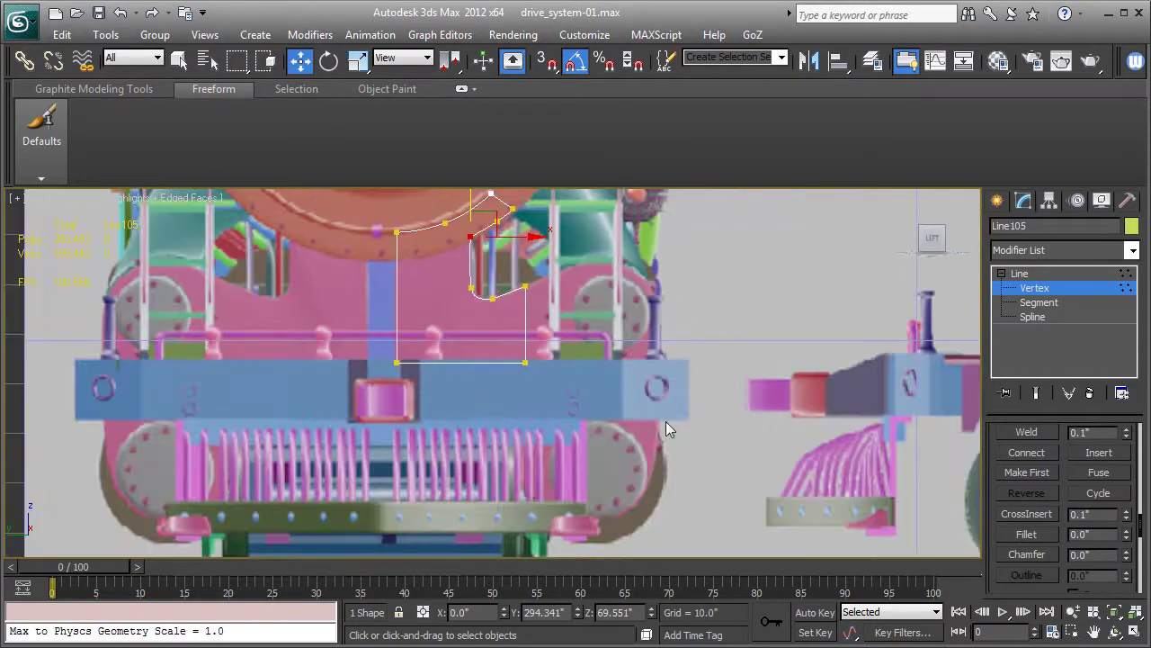
left_click(996, 201)
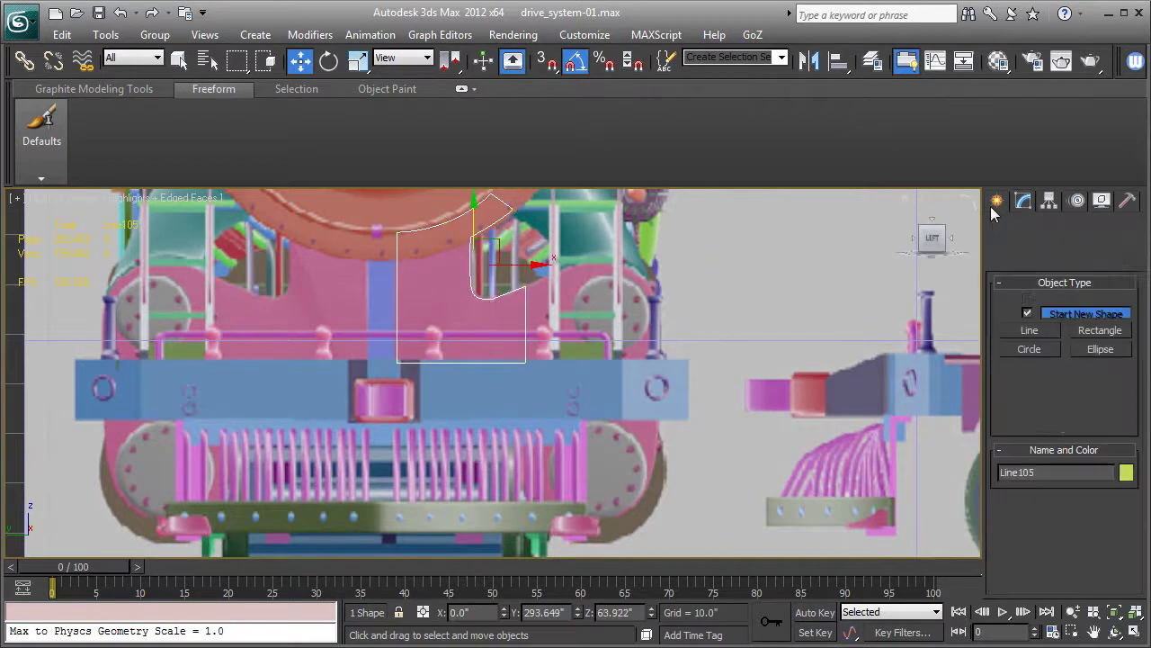
Draw a rectangle about 51.1" long and 27" wide around the round end plates beside the traced outline and convert it to an editable spline.
left_click(1097, 330)
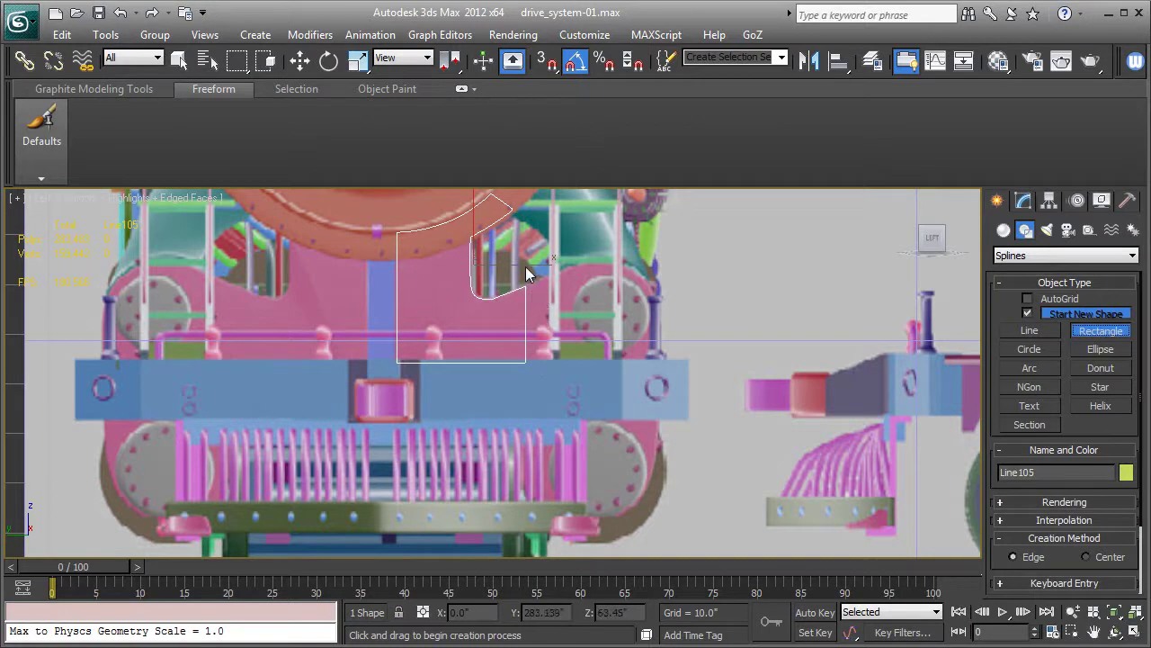
mouse_move(525, 266)
left_mouse_down()
mouse_move(592, 494)
mouse_move(609, 514)
mouse_move(660, 520)
left_mouse_up()
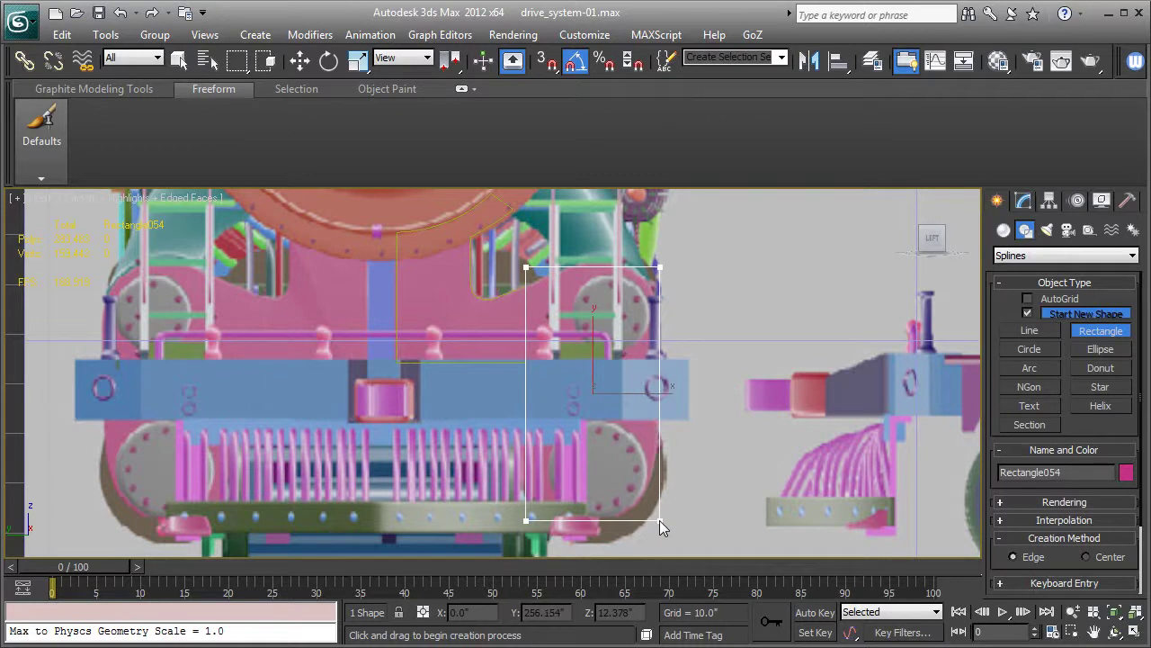
left_click_drag(659, 520, 660, 520)
left_click(1024, 202)
right_click(1027, 273)
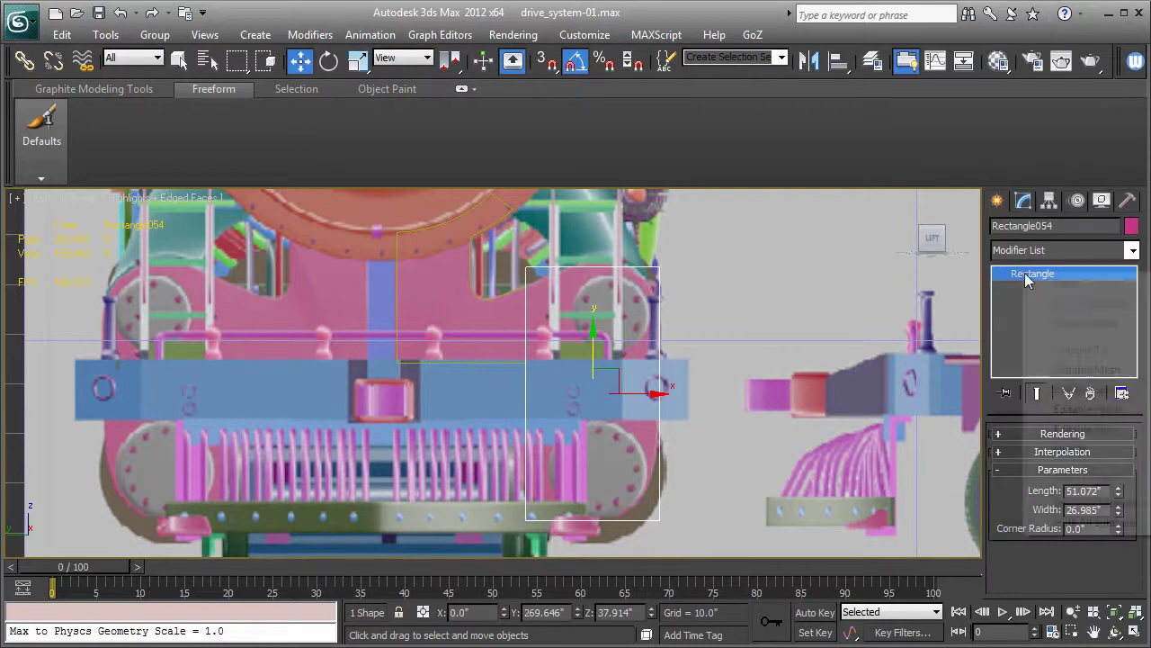
left_click(1083, 392)
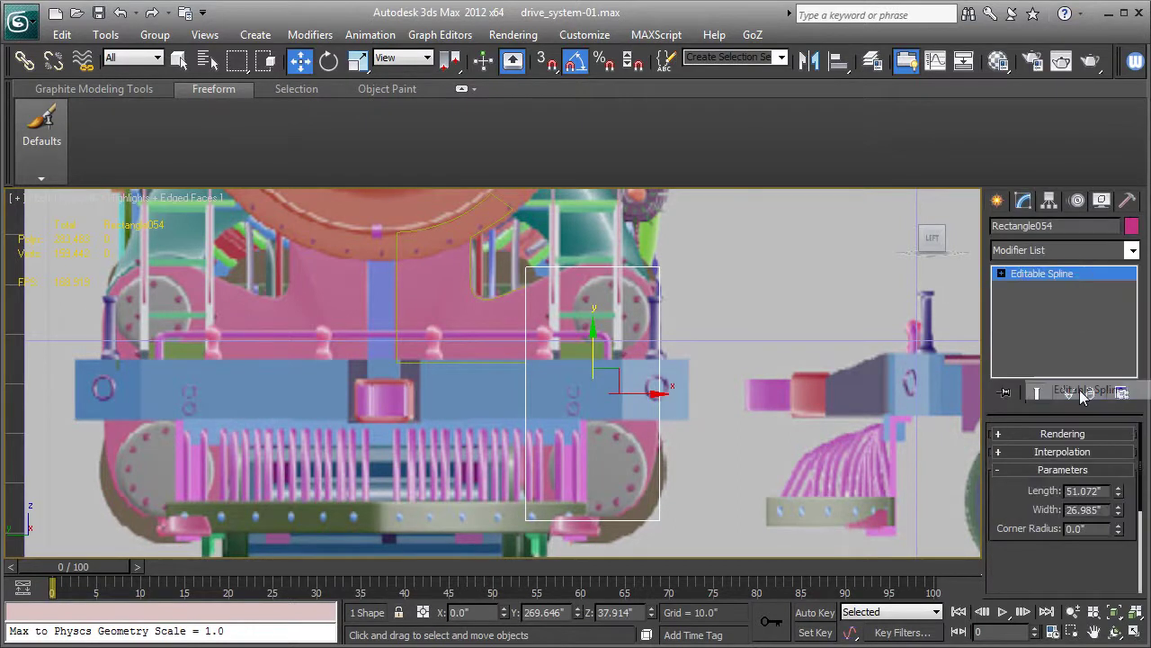
Fillet the rectangle's two upper corners into a full semicircle and weld the overlapping vertices at its apex.
scroll(1092, 422, "down", 10)
scroll(1061, 531, "up", 5)
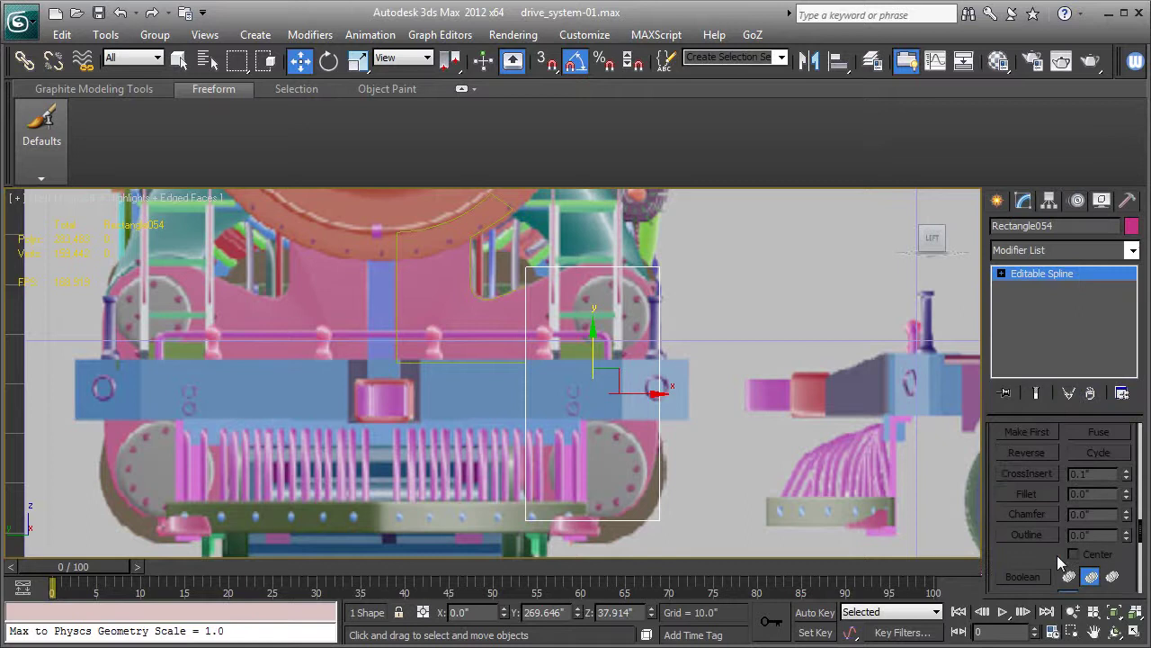
left_click(1001, 273)
left_click(1030, 288)
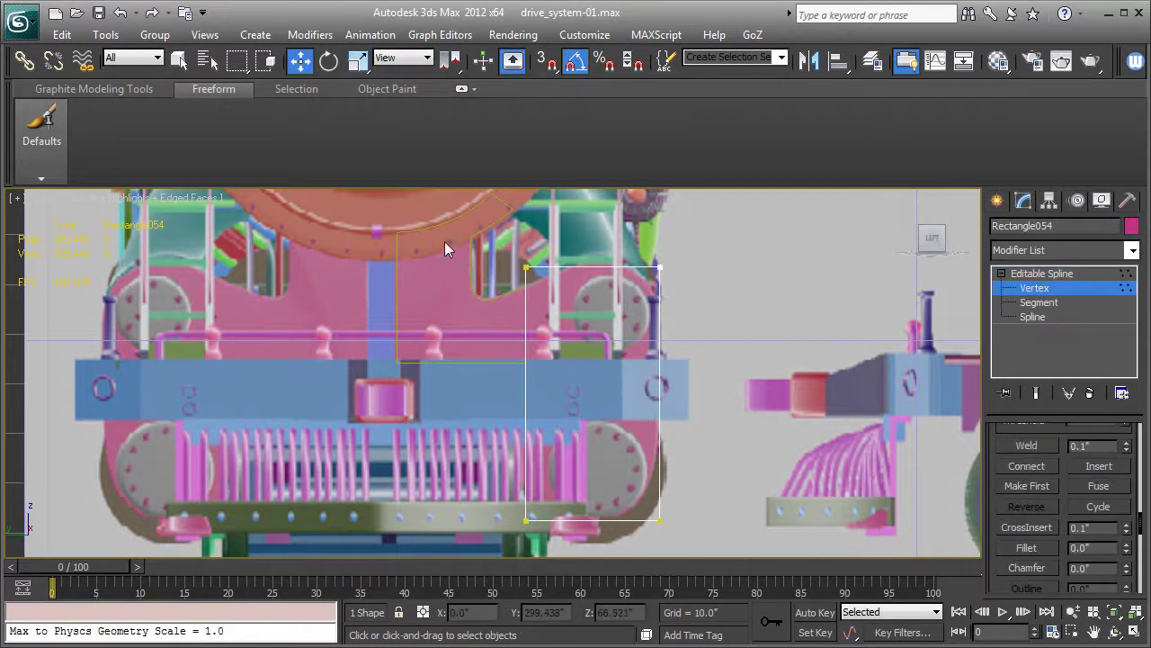
left_click_drag(484, 255, 788, 342)
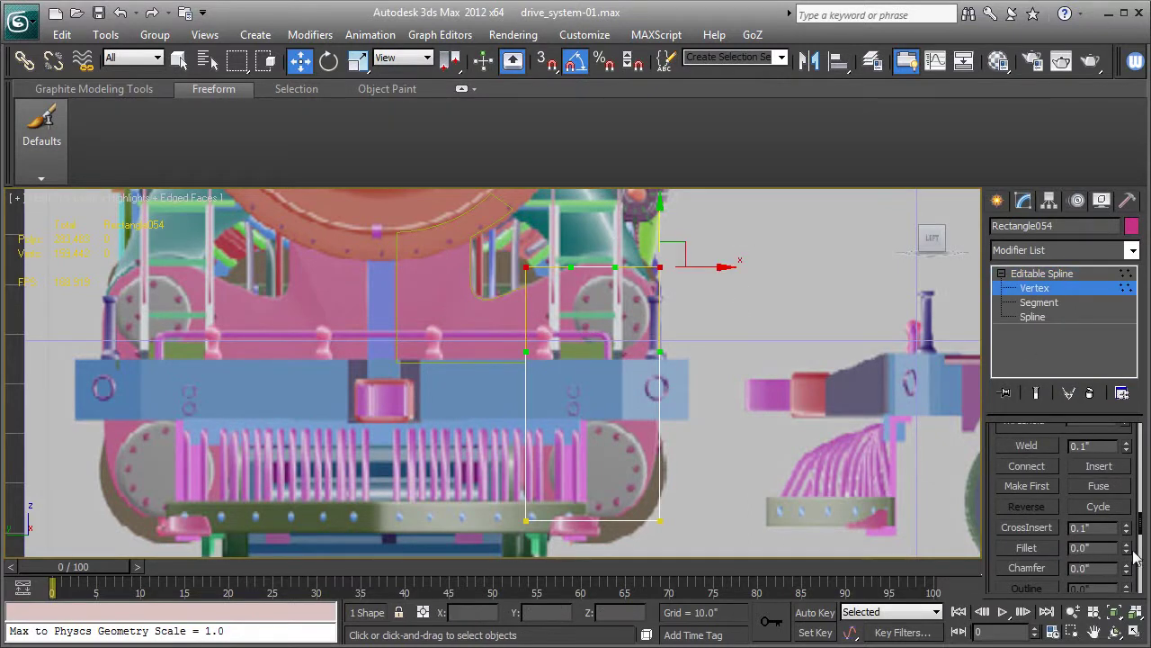
left_click_drag(1130, 558, 1132, 538)
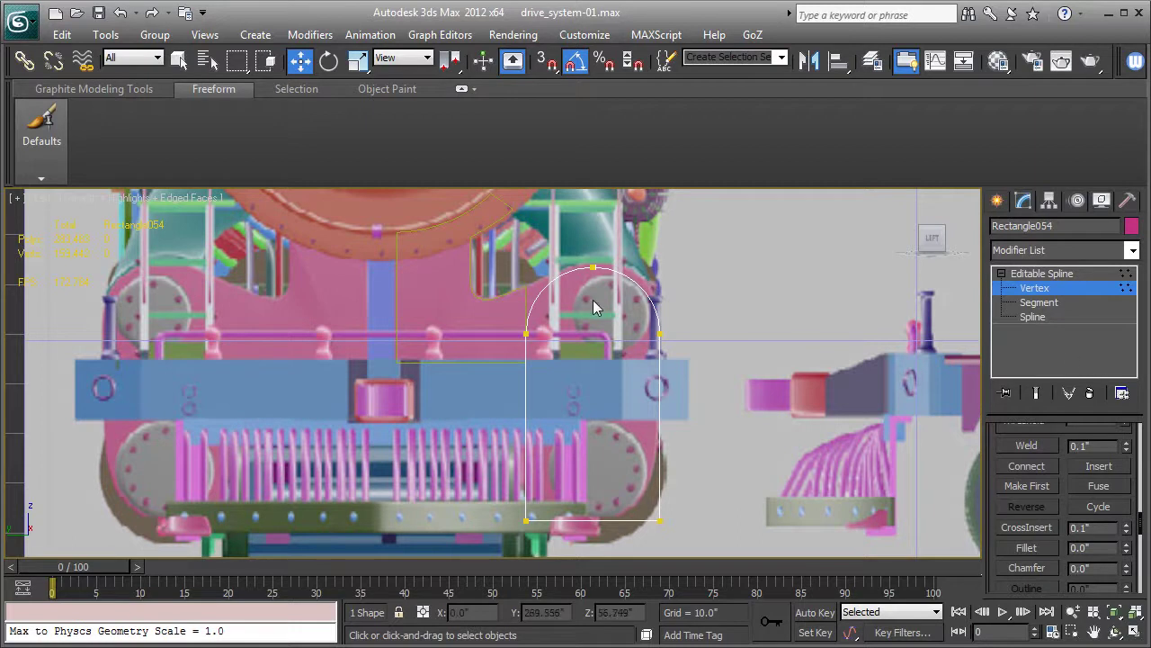
left_click_drag(562, 236, 621, 311)
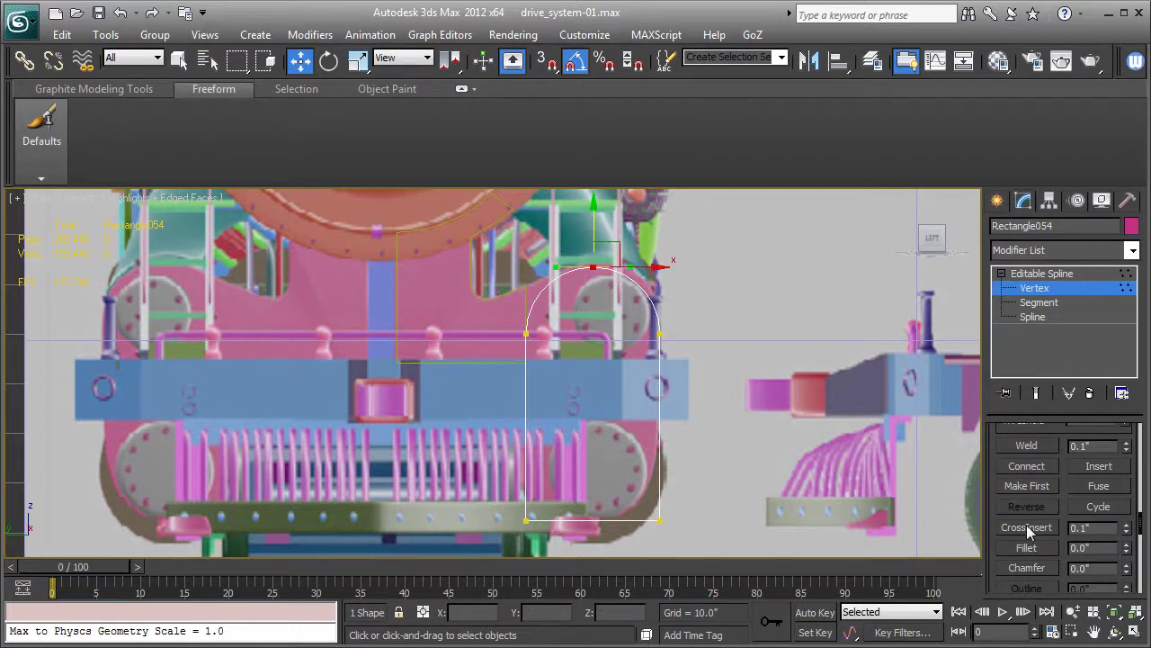
left_click(1026, 446)
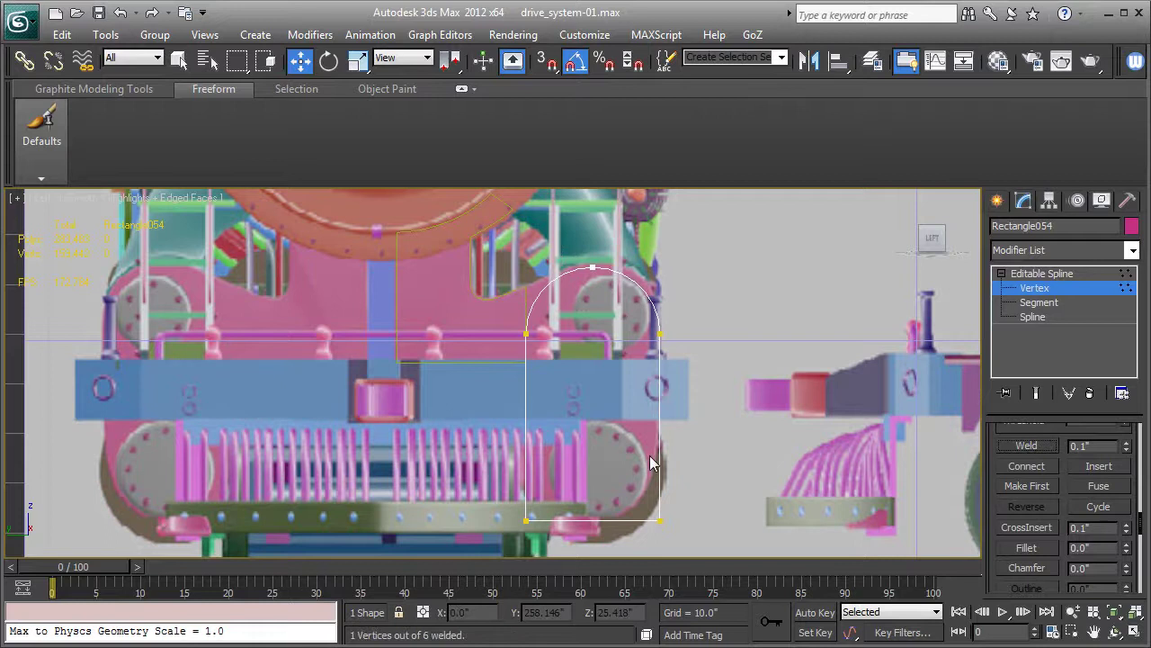
Fillet the rectangle's two lower corners into a full semicircle and weld the overlapping vertices at its lowest point.
middle_click_drag(644, 464, 652, 385)
left_click_drag(470, 425, 676, 508)
left_click_drag(1128, 549, 1131, 529)
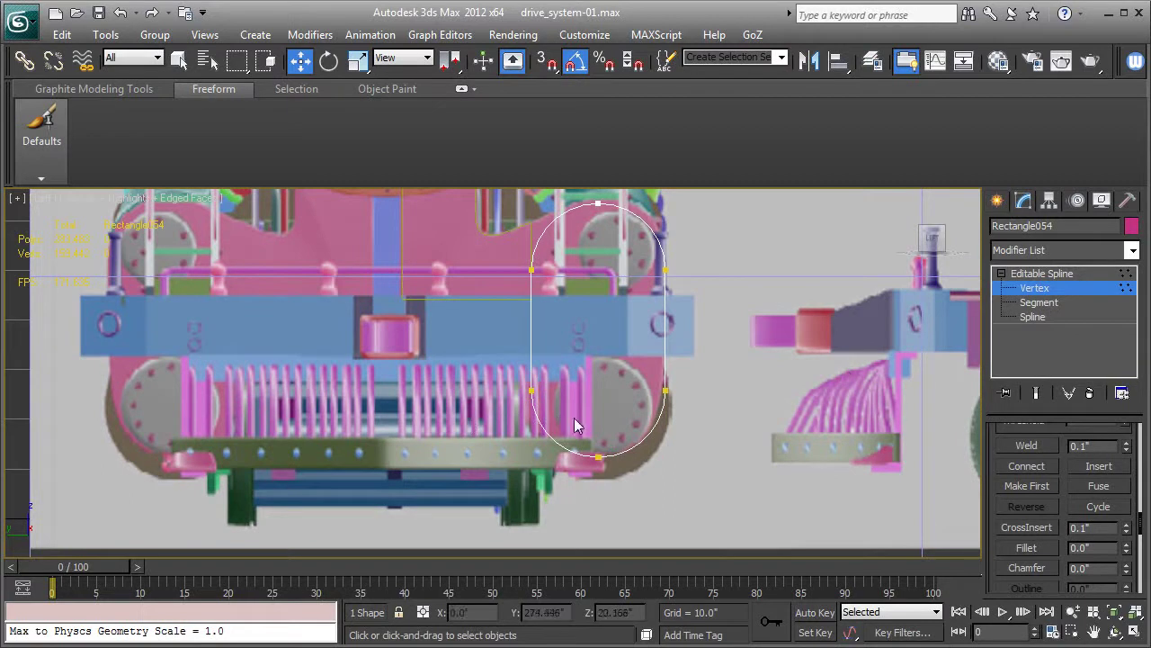
left_click(598, 456)
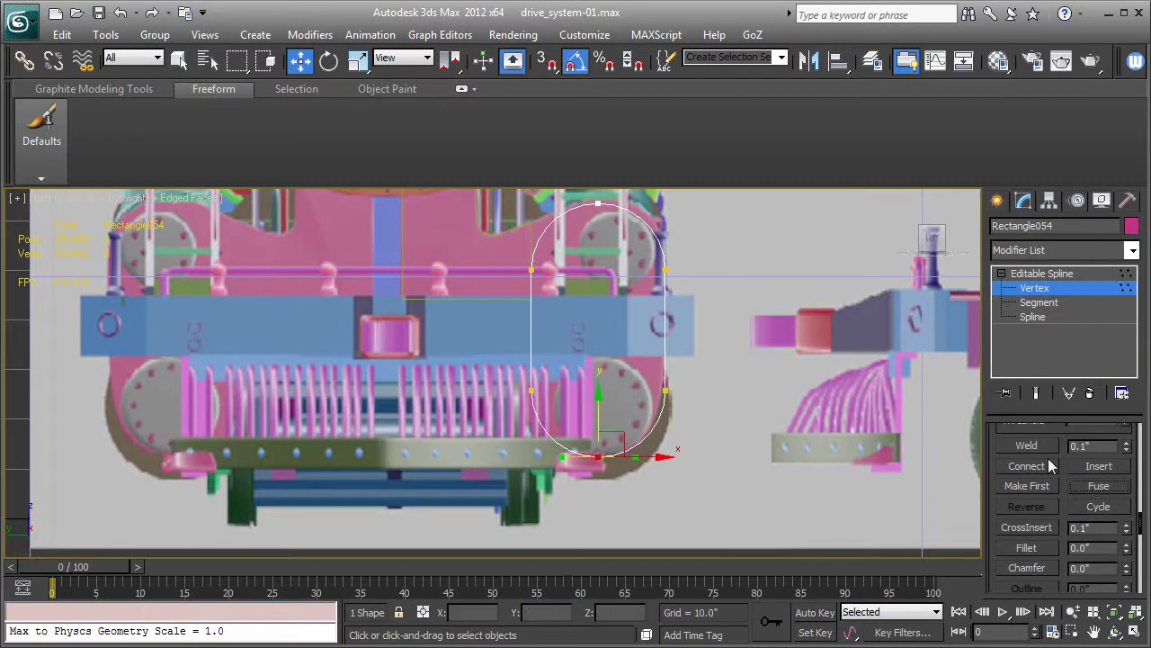
left_click(1027, 445)
middle_click_drag(688, 364, 689, 430)
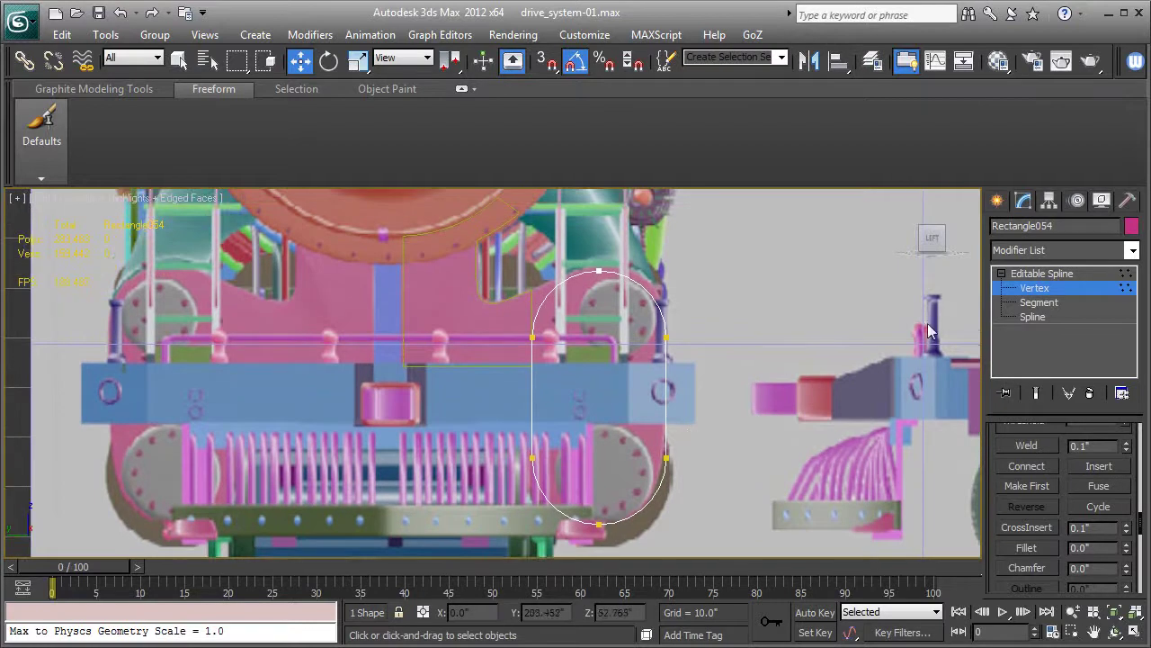
Attach the traced front plate outline to the rounded spline.
scroll(1054, 454, "up", 5)
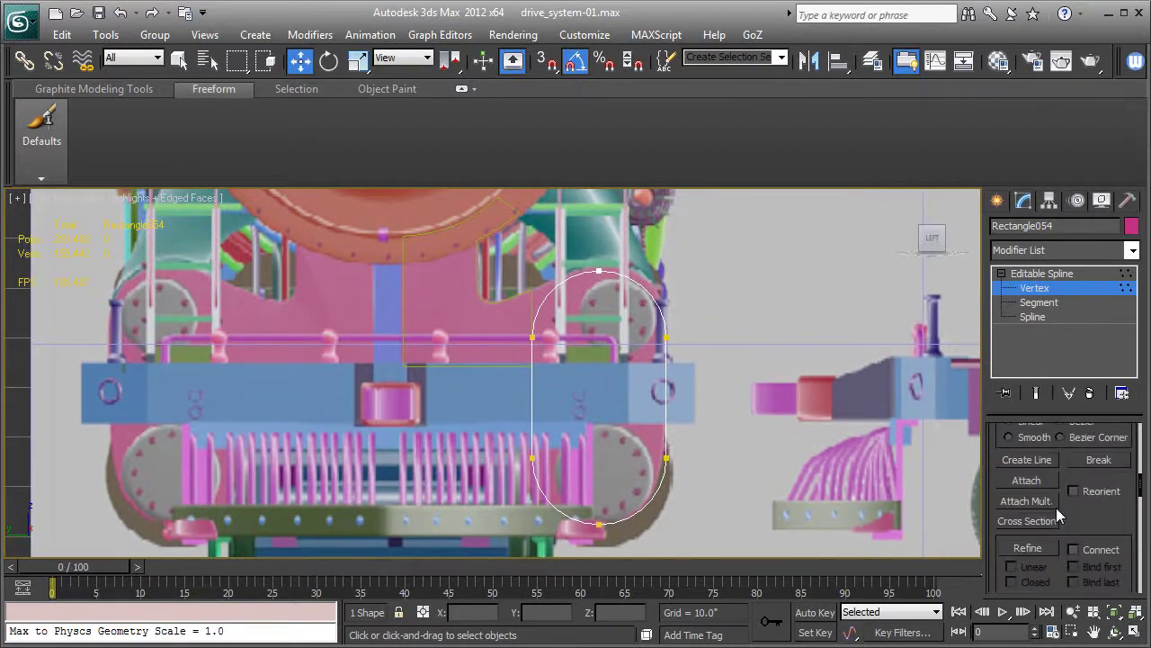
left_click(1030, 507)
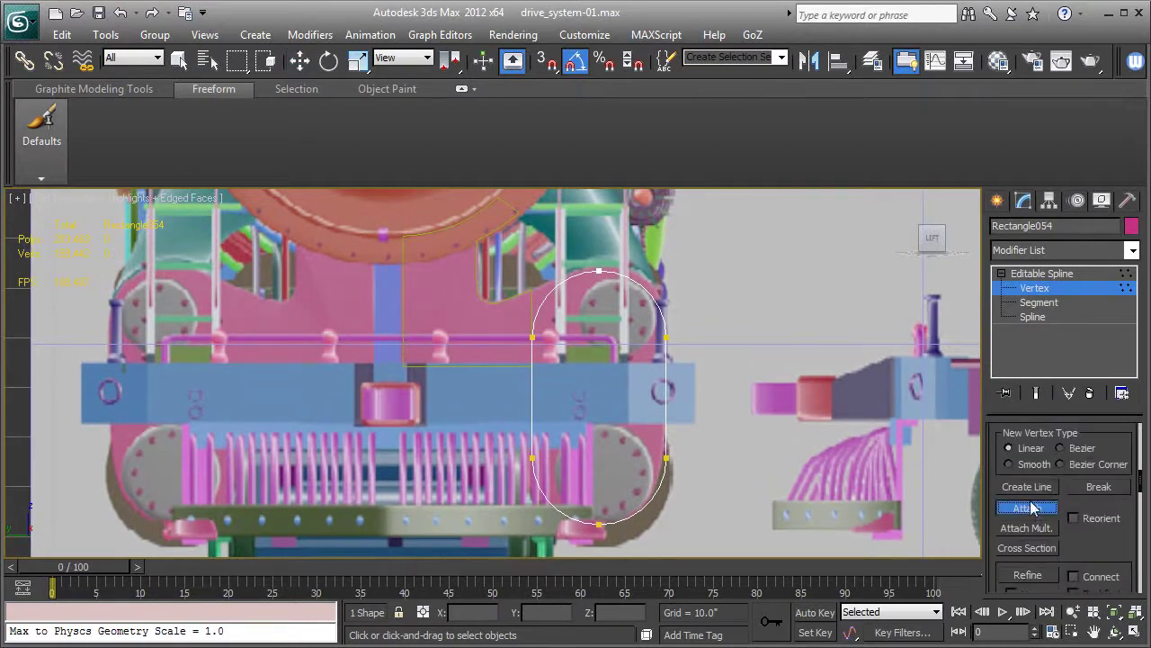
left_click(493, 303)
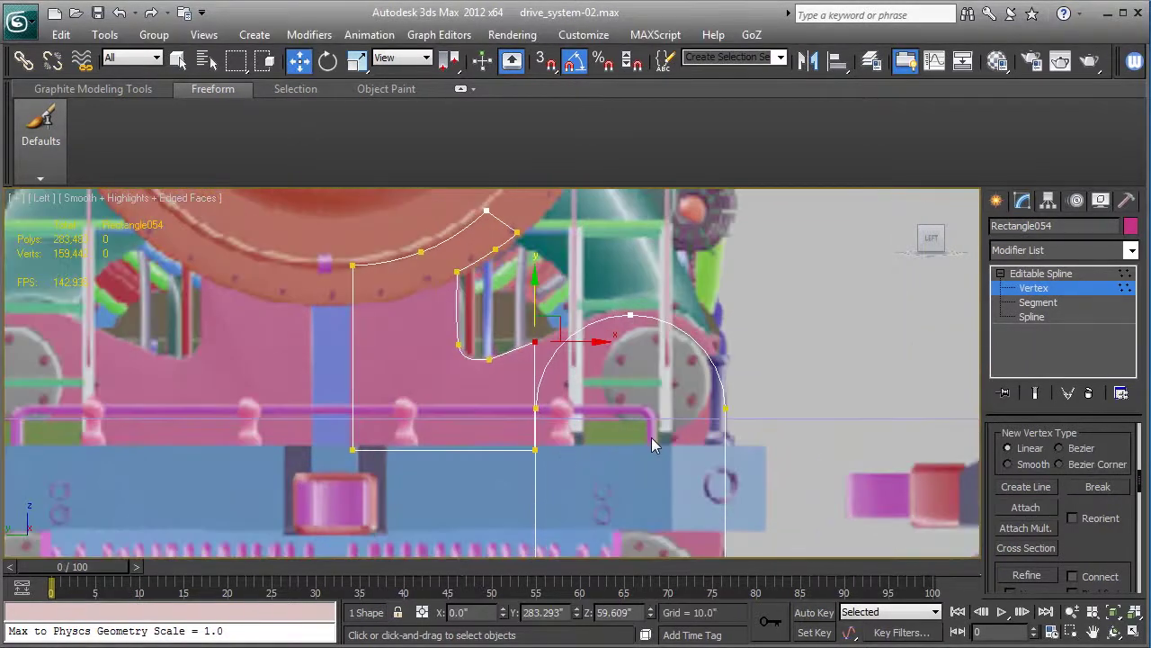
Move the outline's outer corner vertex beside the cutout outward and up onto the rounded spline's upper arc.
middle_click_drag(652, 437, 616, 409)
scroll(669, 434, "up", 4)
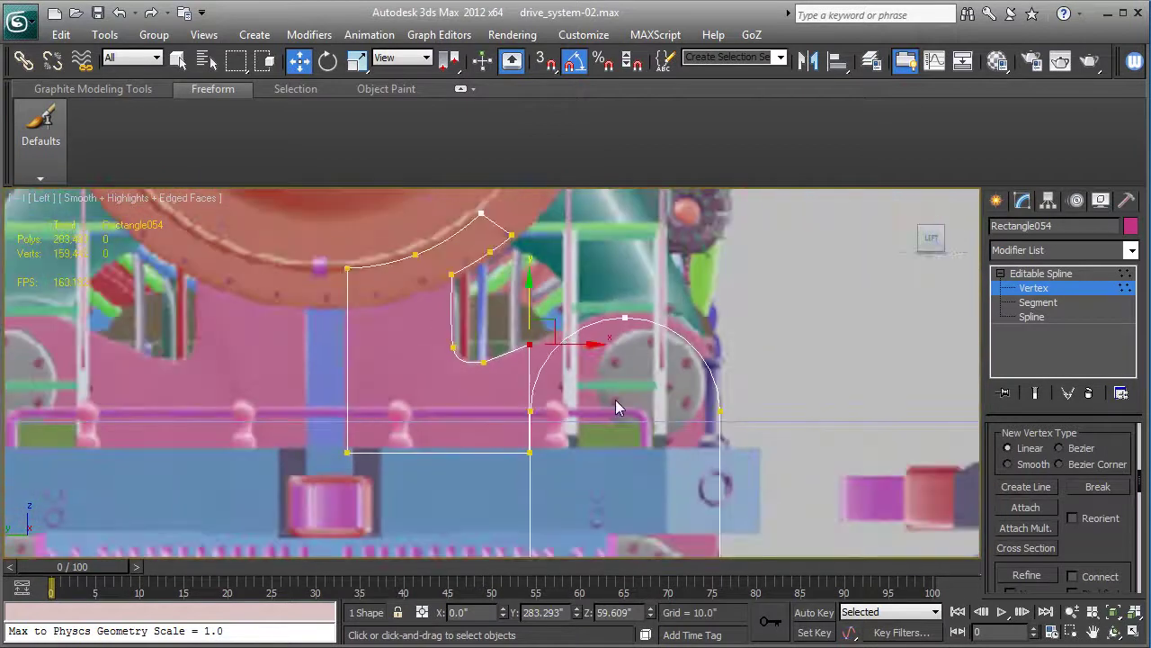
middle_click_drag(656, 417, 684, 359)
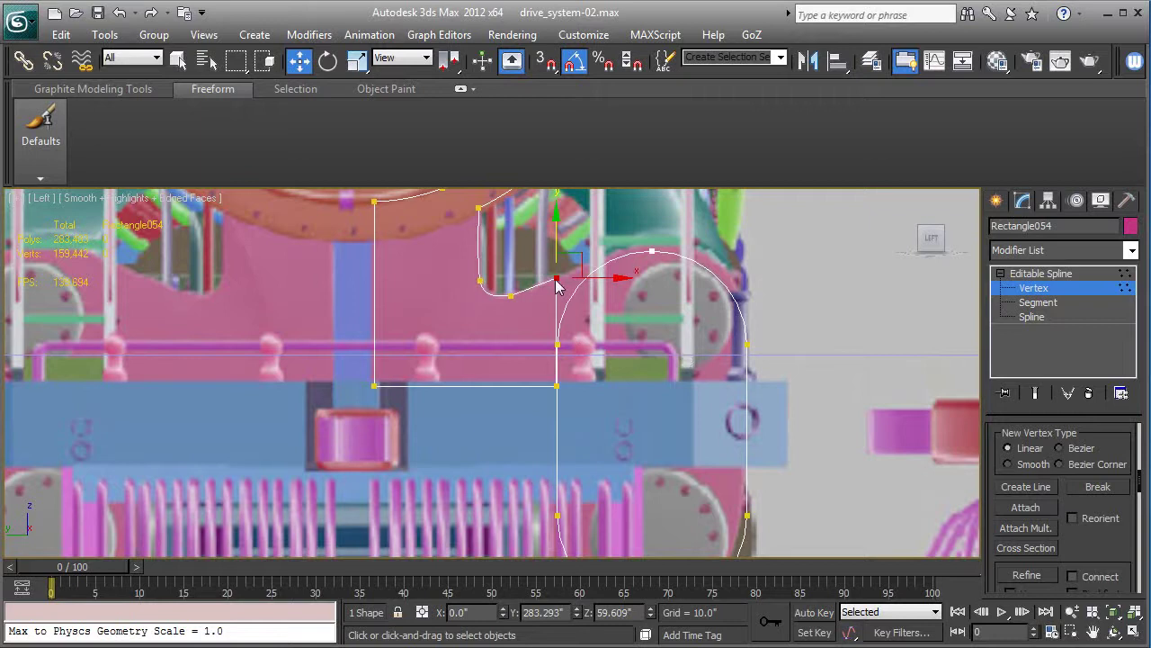
left_click_drag(598, 283, 660, 279)
left_click_drag(617, 237, 621, 215)
mouse_move(634, 386)
middle_mouse_down()
mouse_move(632, 424)
mouse_move(640, 391)
middle_mouse_up()
At spline level, merge the rounded spline with the plate outline using a Boolean union.
left_click(1031, 318)
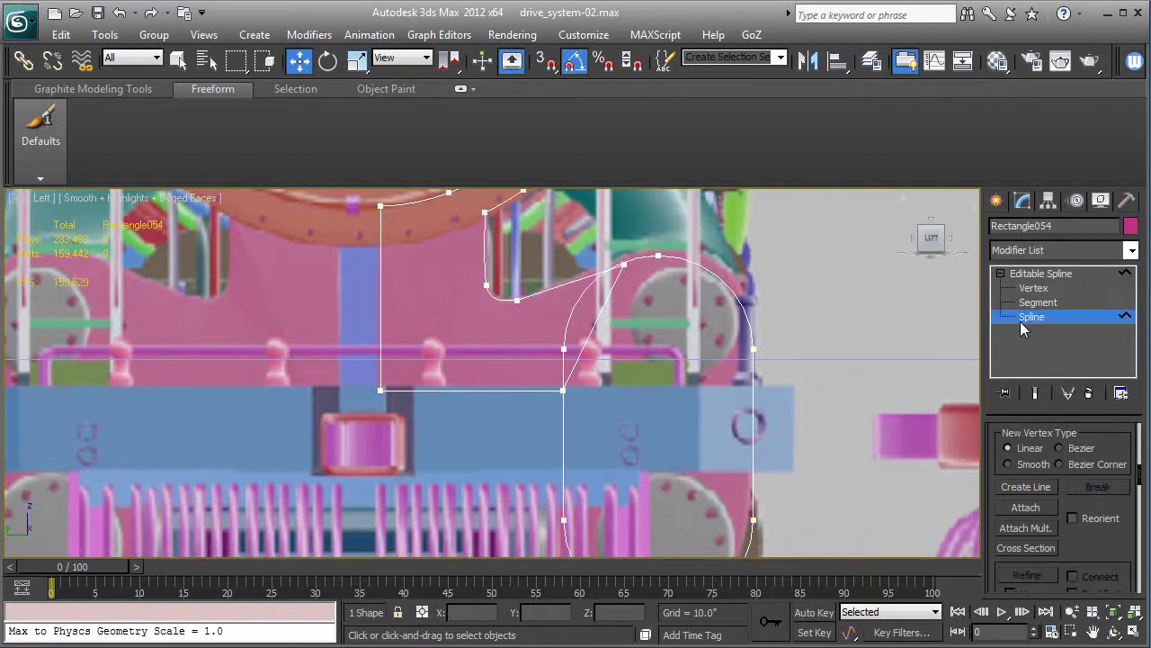
left_click(750, 320)
middle_click_drag(910, 474, 916, 404)
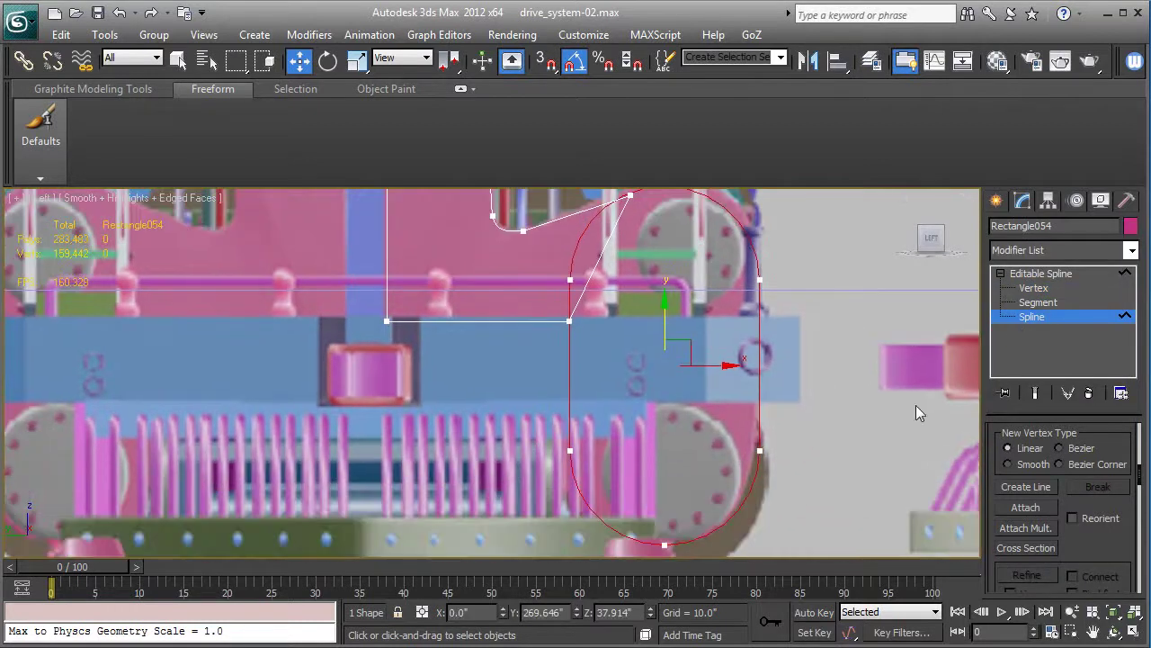
scroll(1082, 530, "down", 8)
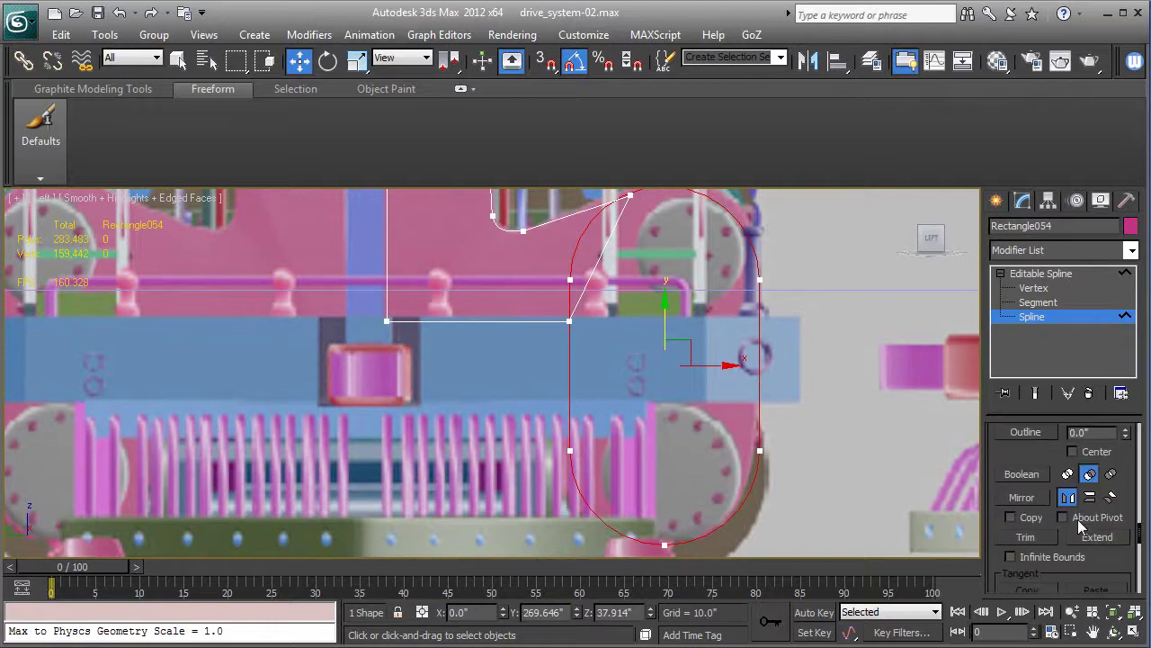
left_click(1068, 476)
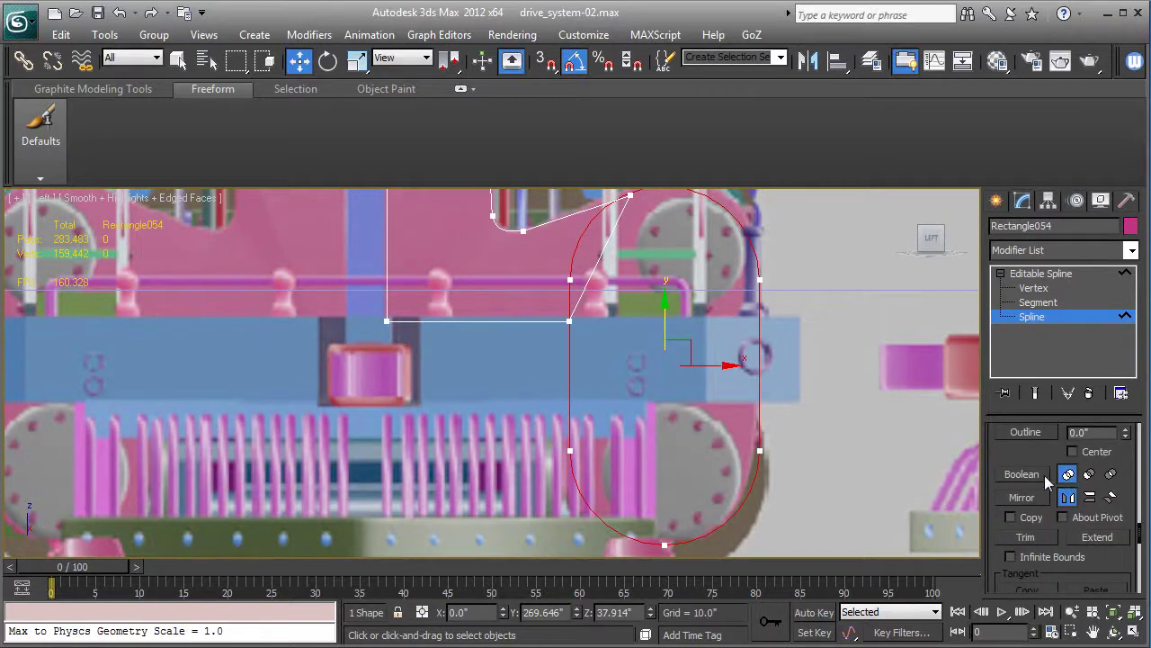
left_click(1033, 477)
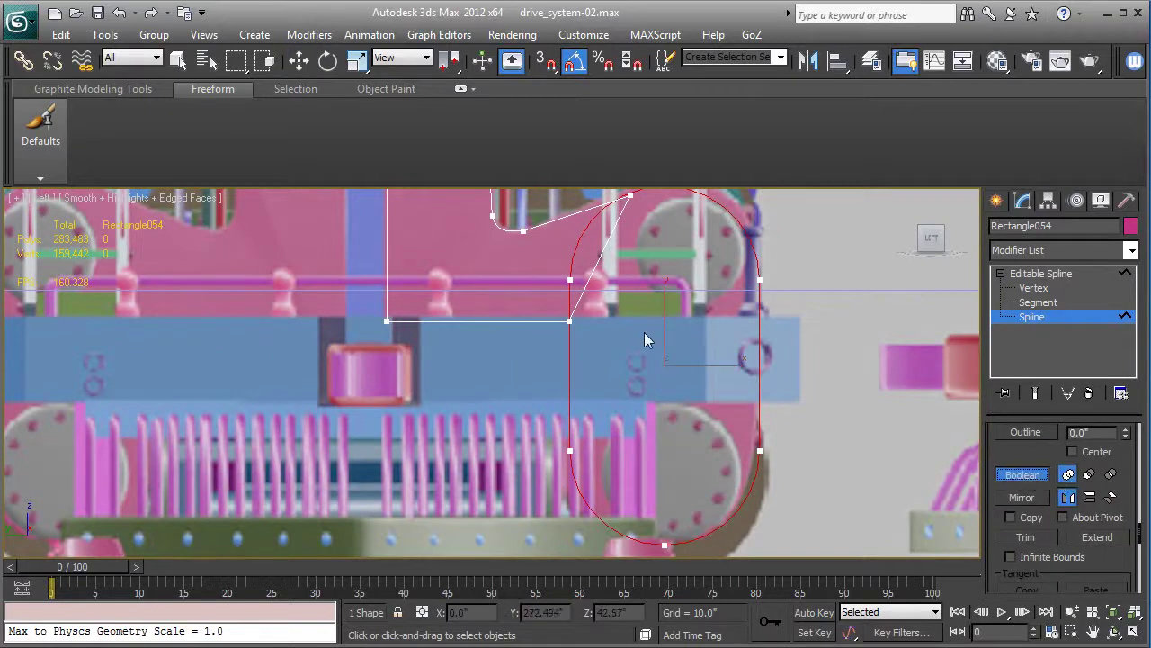
left_click(532, 322)
Delete the surplus vertex where the cutout's sloping edge meets the rounded end to smooth the transition.
middle_click_drag(532, 322, 536, 421)
left_click(1033, 288)
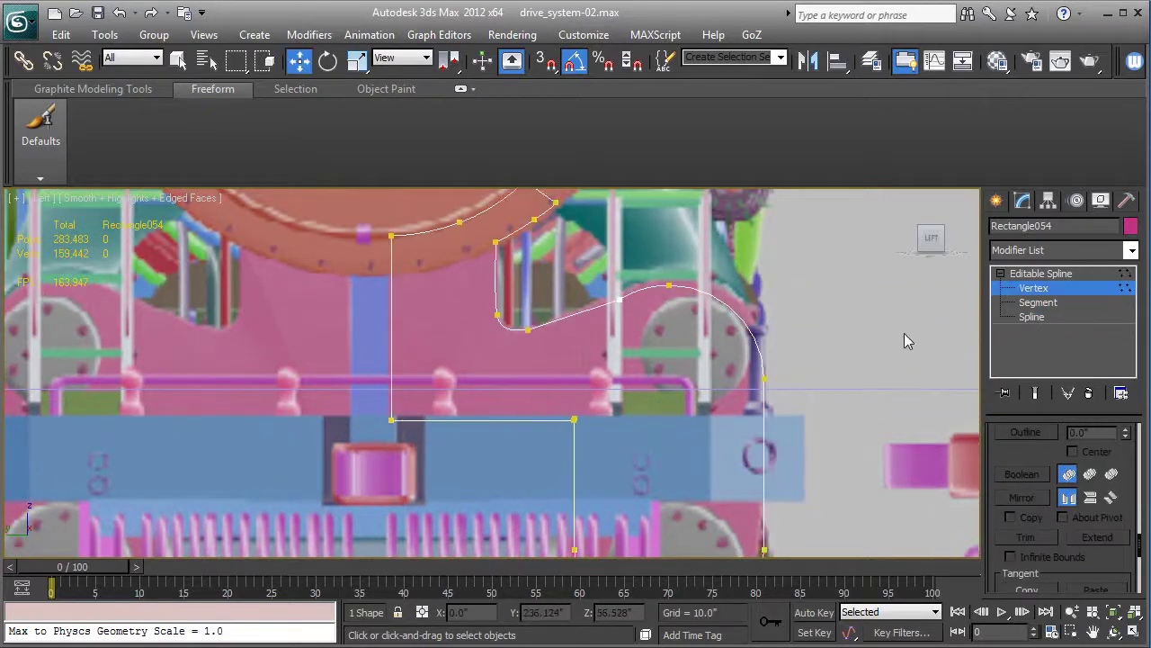
middle_click_drag(768, 310, 752, 363)
scroll(743, 358, "up", 4)
left_click_drag(684, 316, 742, 371)
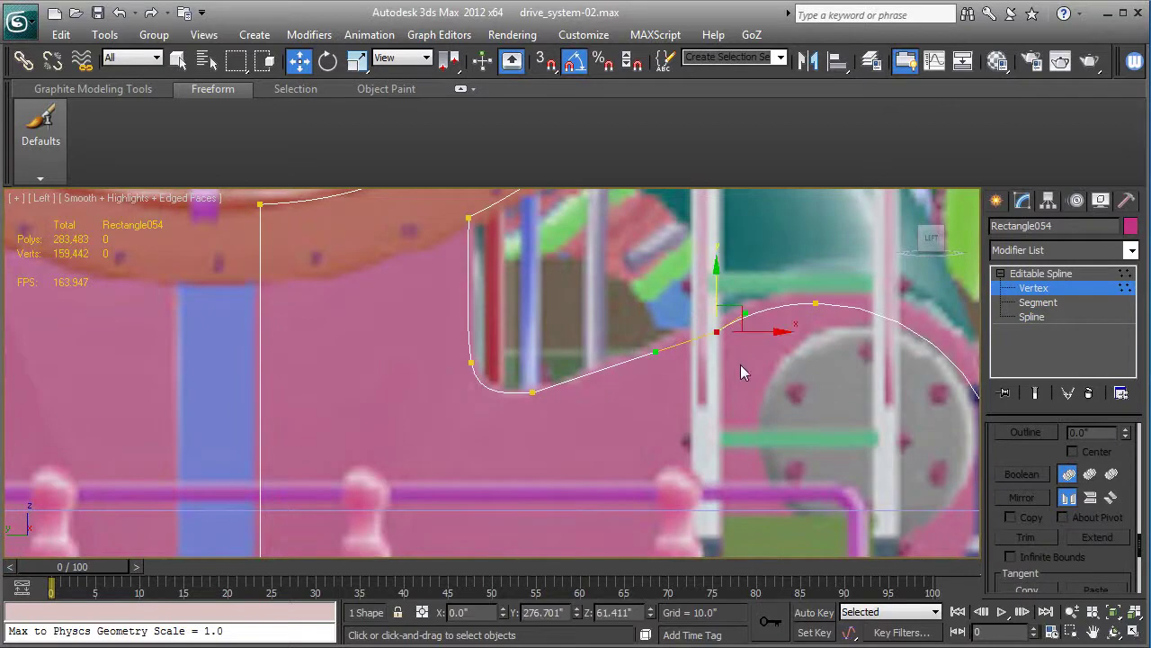
left_click(727, 384)
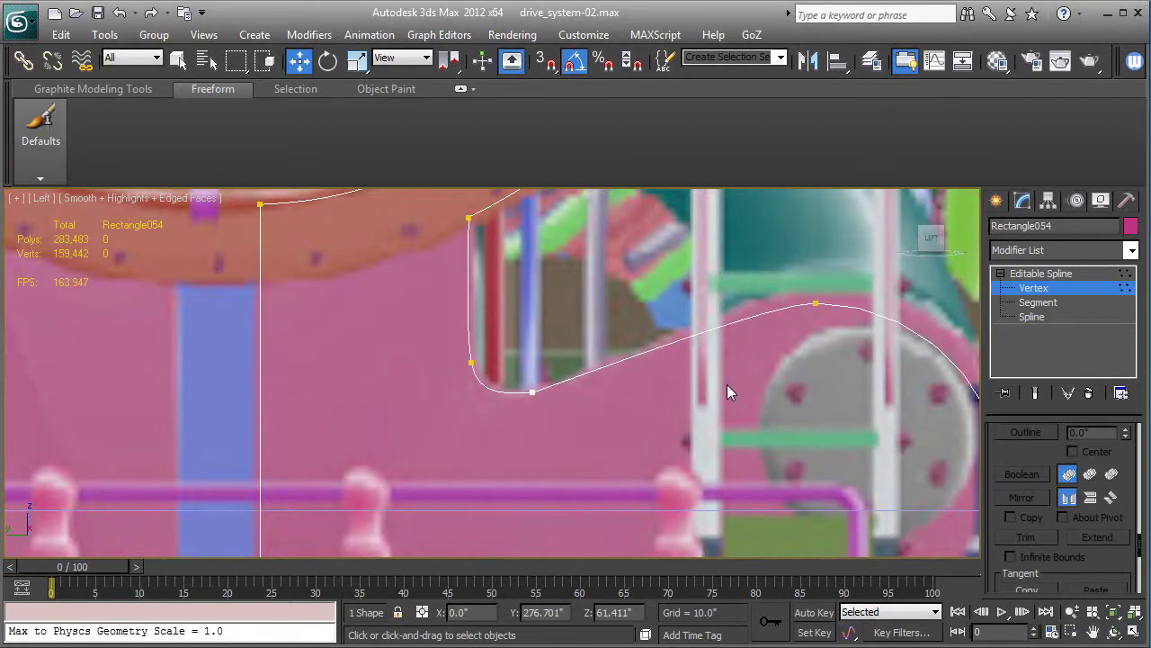
middle_click_drag(727, 385, 669, 317)
Try to fillet the outline's inner corner at the upper edge of the buffer beam, and undo the attempt.
scroll(664, 298, "down", 6)
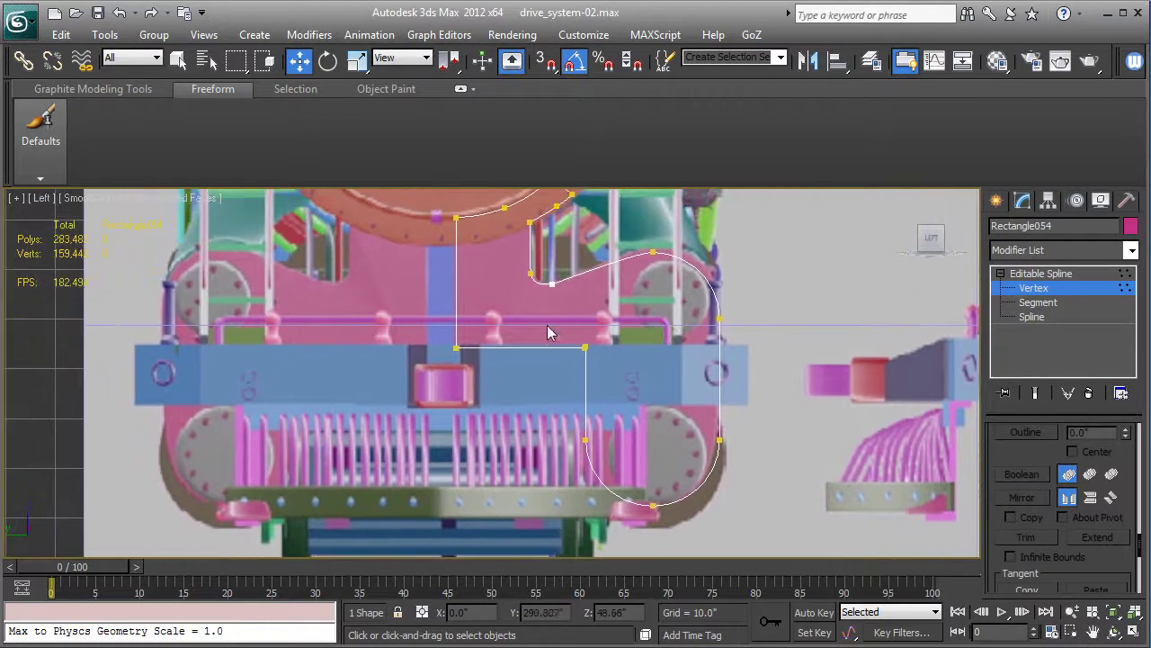
left_click(585, 347)
scroll(1009, 462, "up", 10)
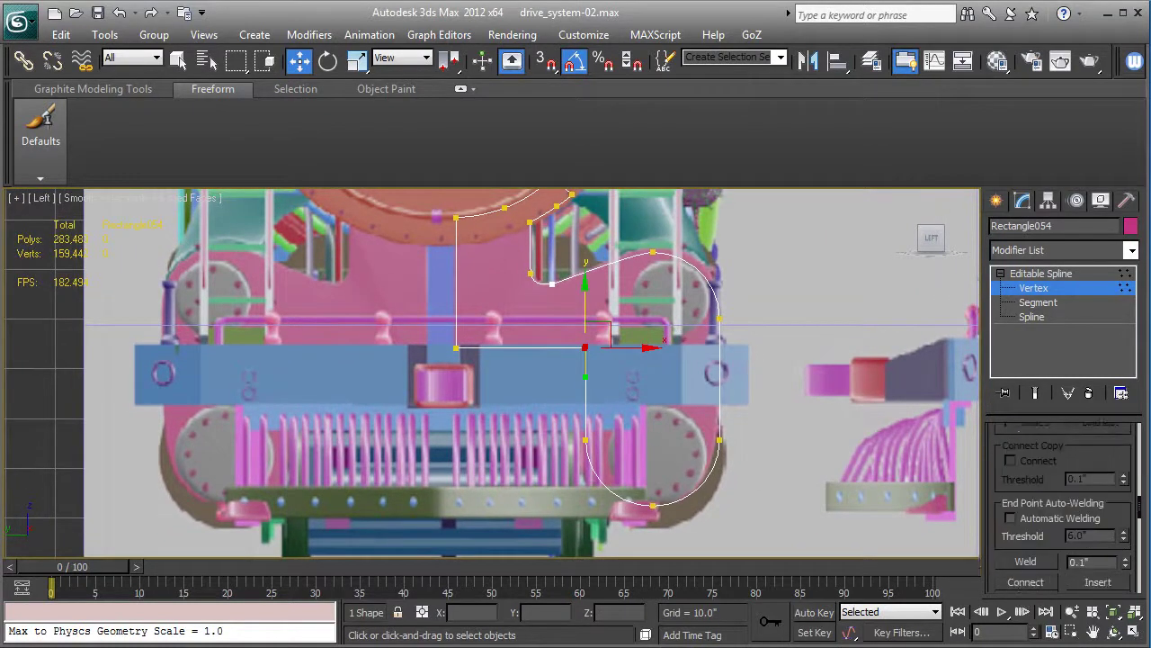
scroll(1048, 542, "down", 8)
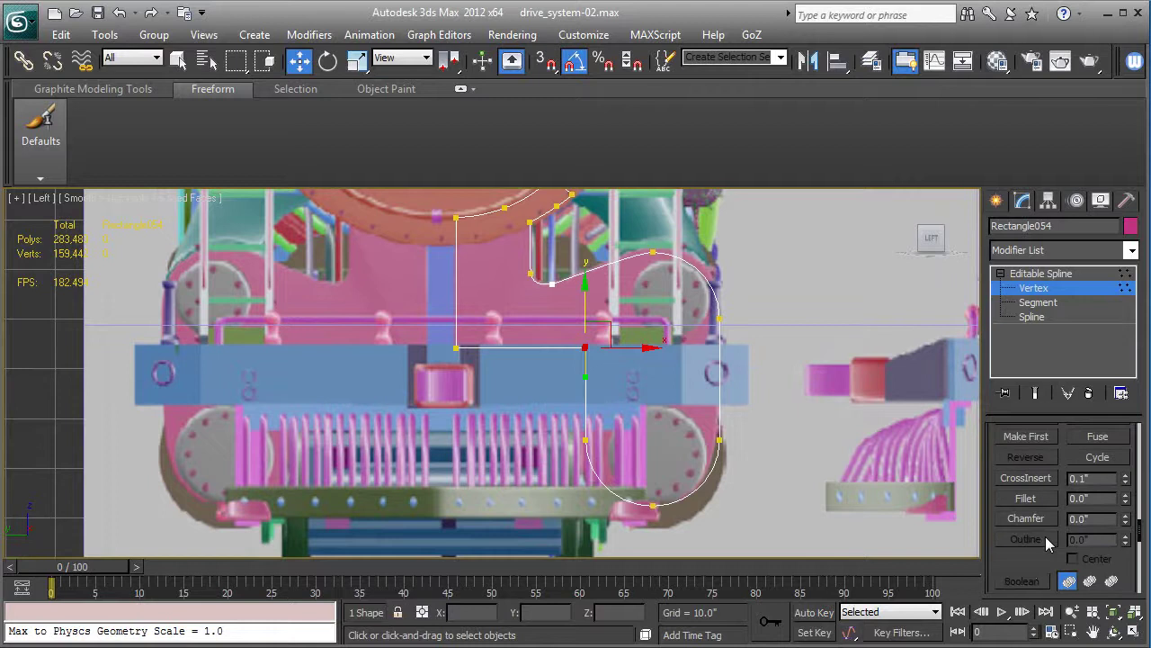
left_click_drag(1125, 504, 1129, 493)
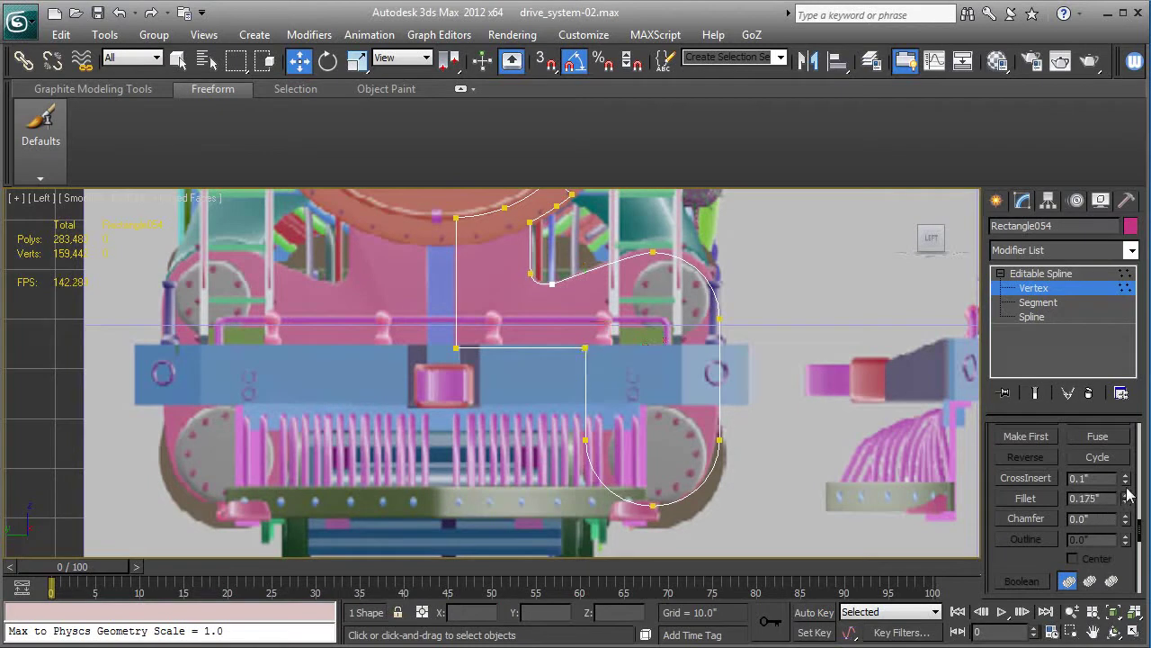
left_click_drag(1130, 419, 1132, 379)
key("ctrl+z")
Weld the overlapping vertices at the outline's inner corner on the buffer beam with a 0.1" threshold.
scroll(1070, 556, "up", 10)
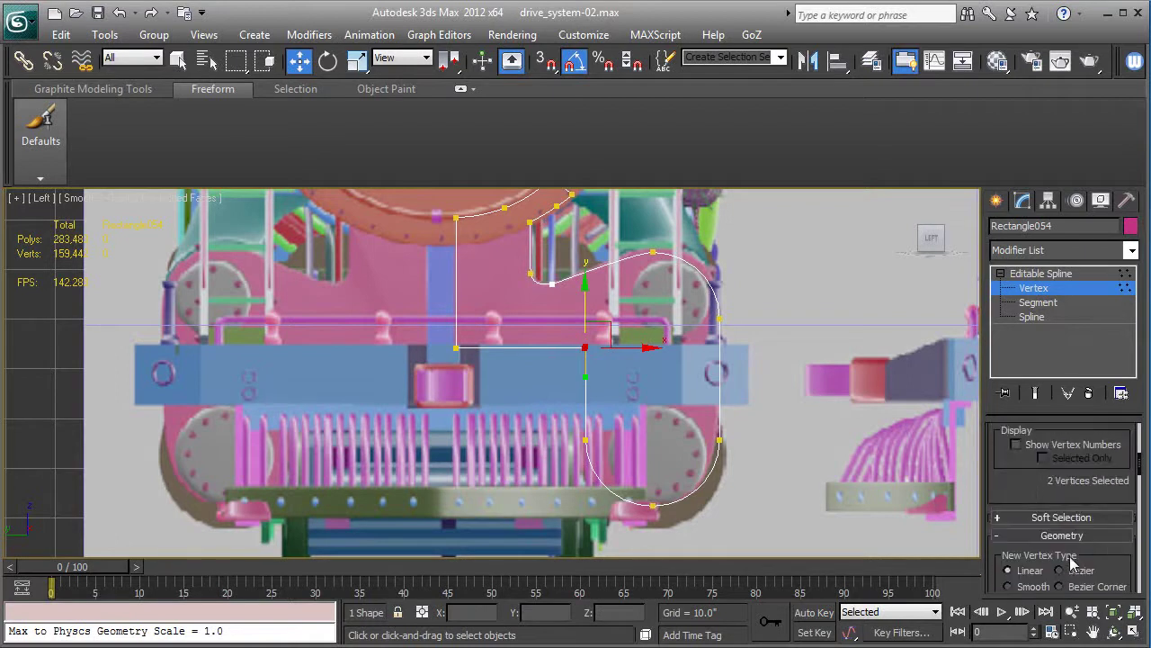
scroll(1071, 557, "down", 5)
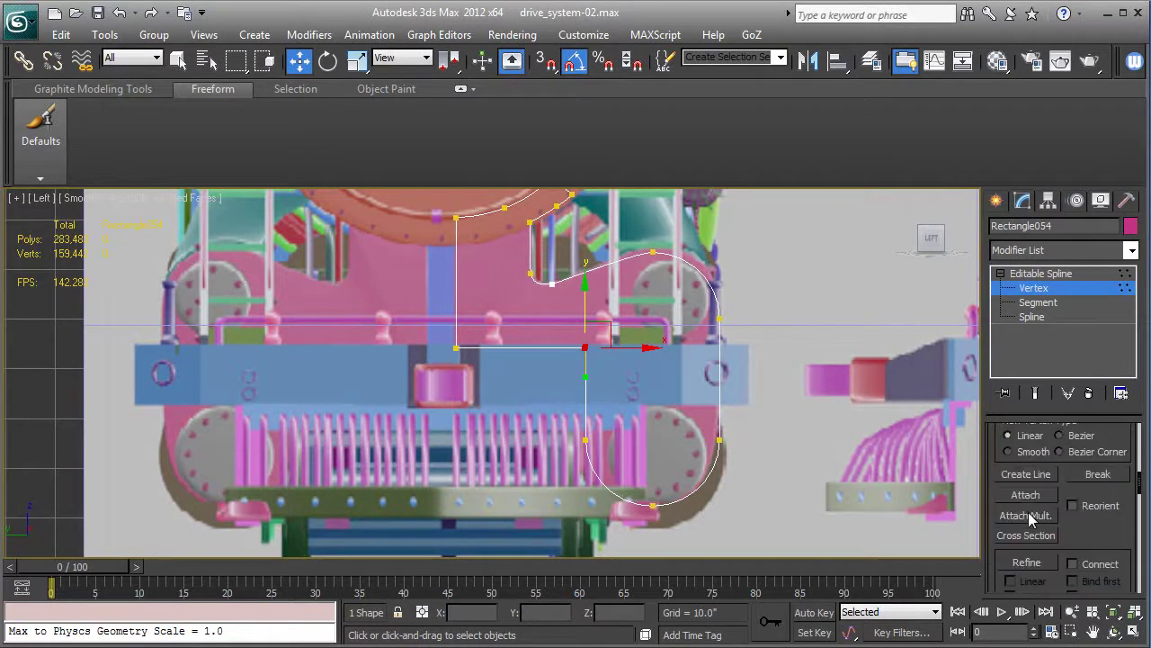
scroll(1094, 471, "down", 5)
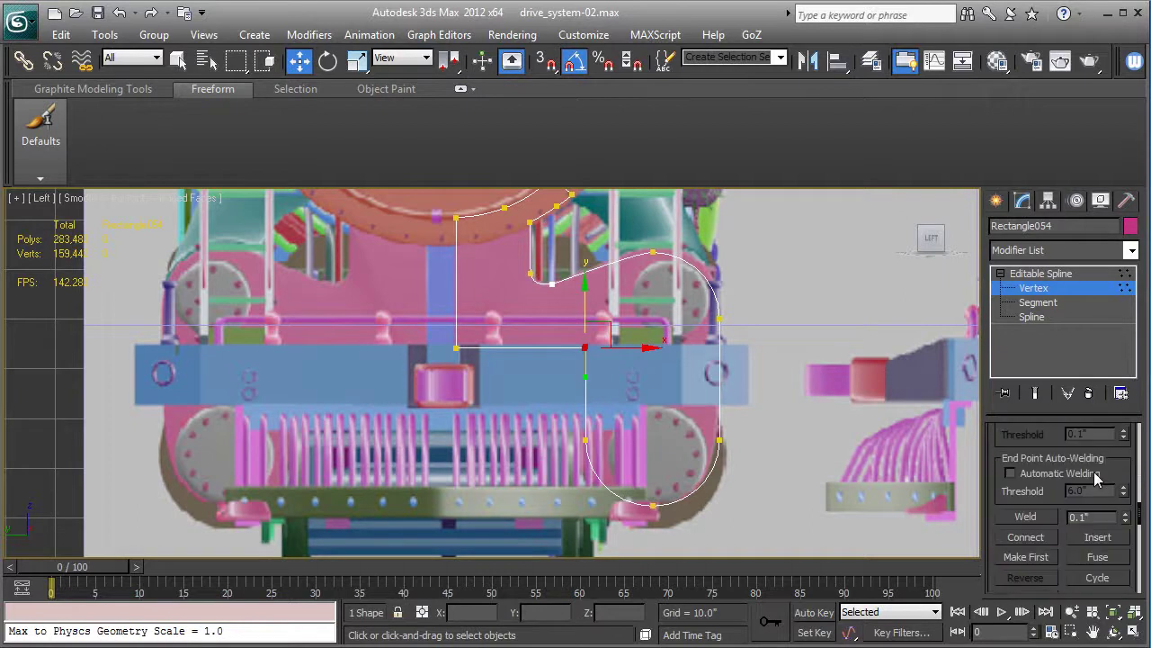
left_click(1026, 516)
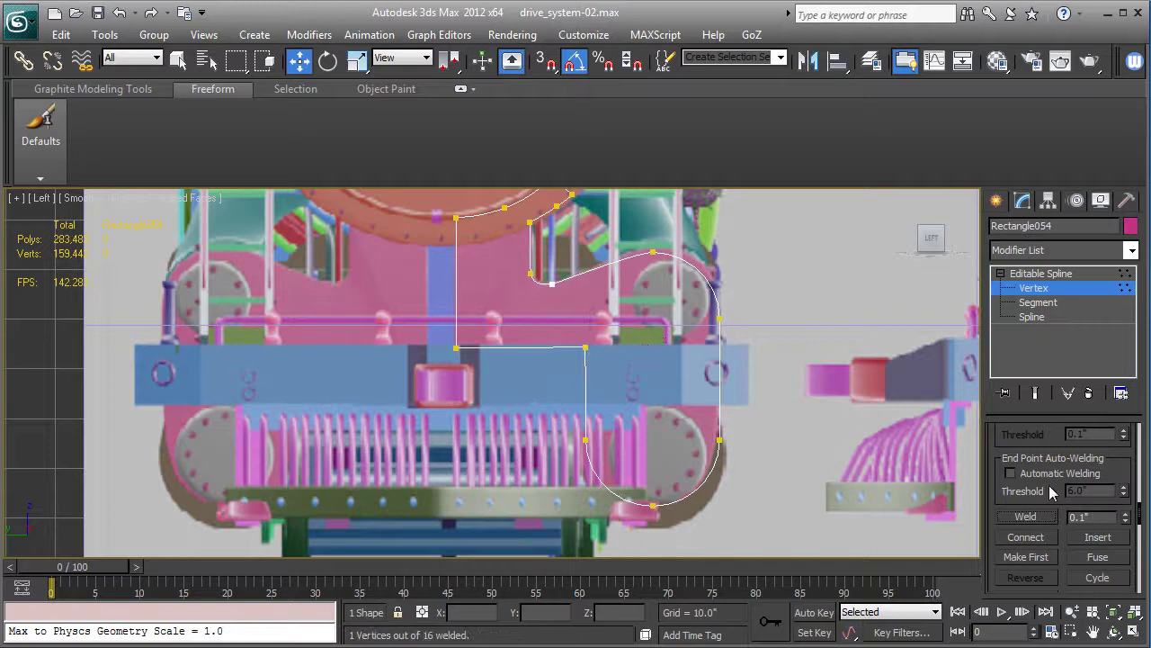
scroll(1051, 491, "down", 5)
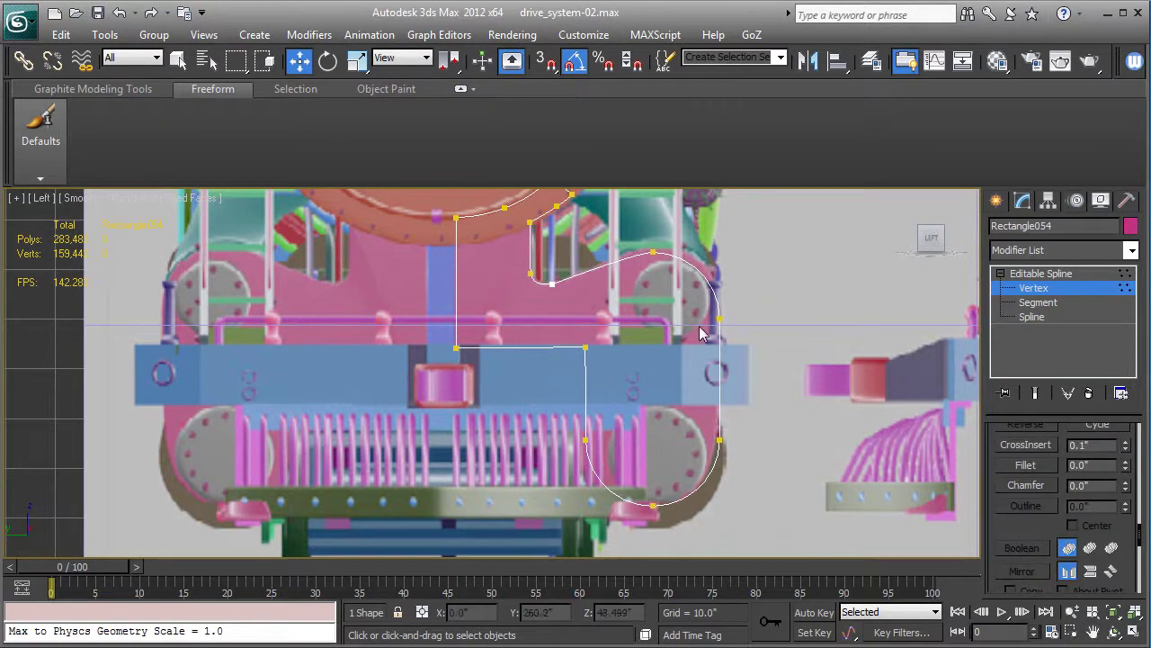
Fillet the outline's inner corner at the upper edge of the buffer beam into a rounded bend.
left_click(585, 348)
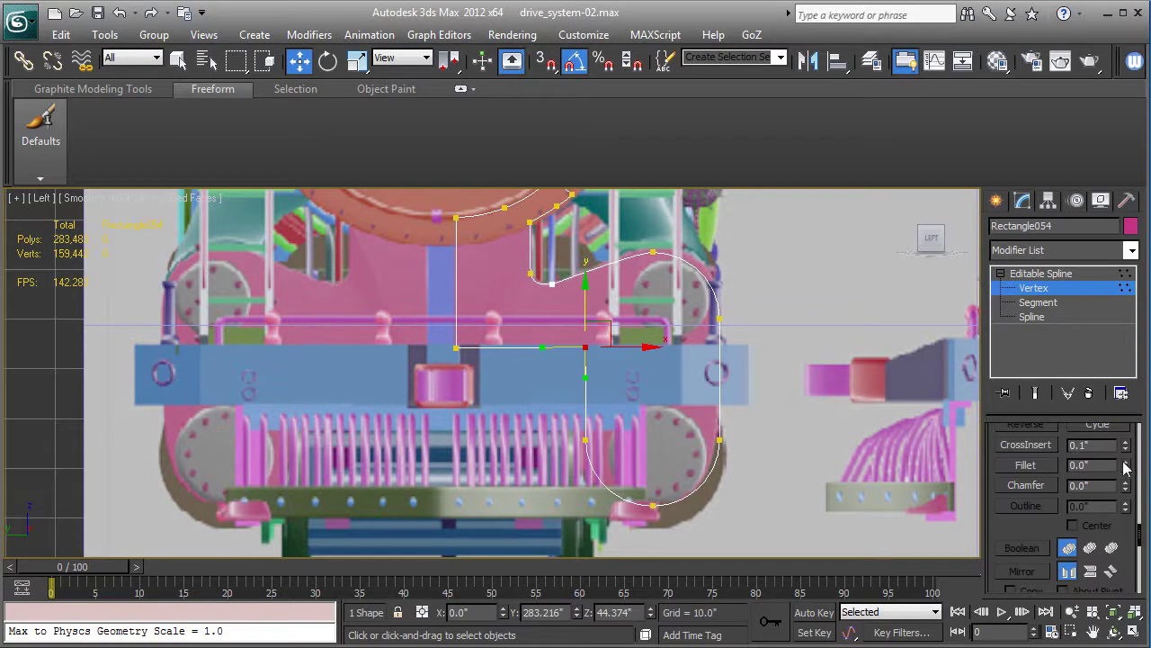
left_click_drag(1127, 465, 1128, 458)
middle_click_drag(735, 439, 764, 467)
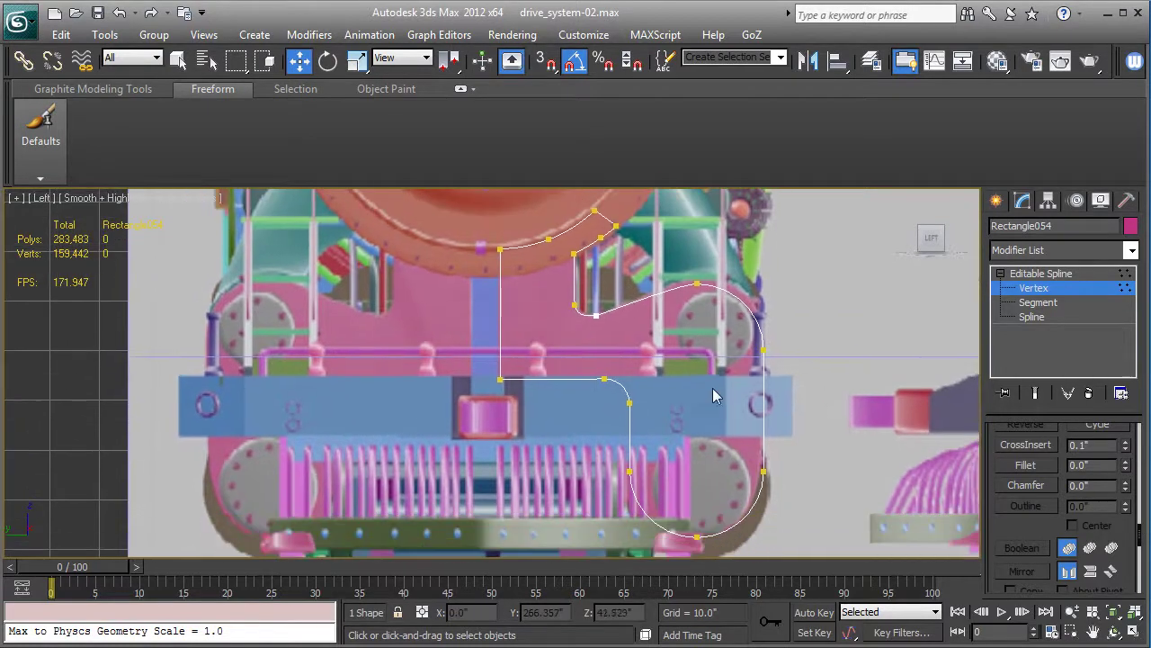
Try to fillet the outer corner of the outline's upper arm under the smokebox with 3.92" and 2.0" radii, and undo both attempts.
scroll(695, 306, "up", 4)
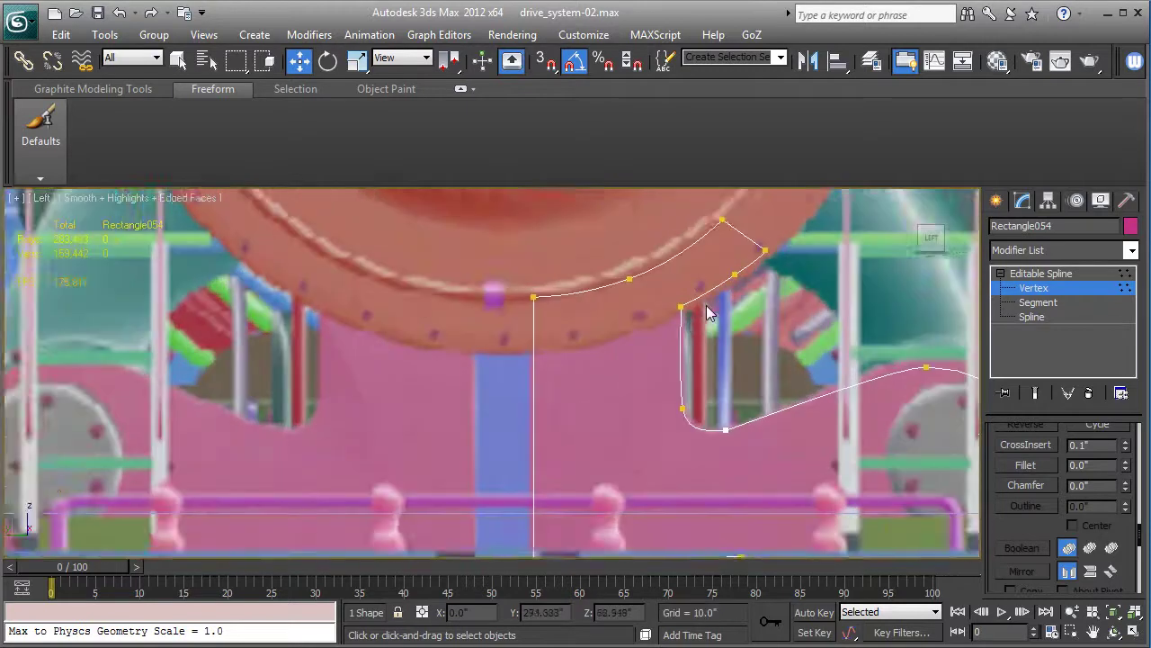
middle_click_drag(708, 313, 635, 391)
left_click(690, 329)
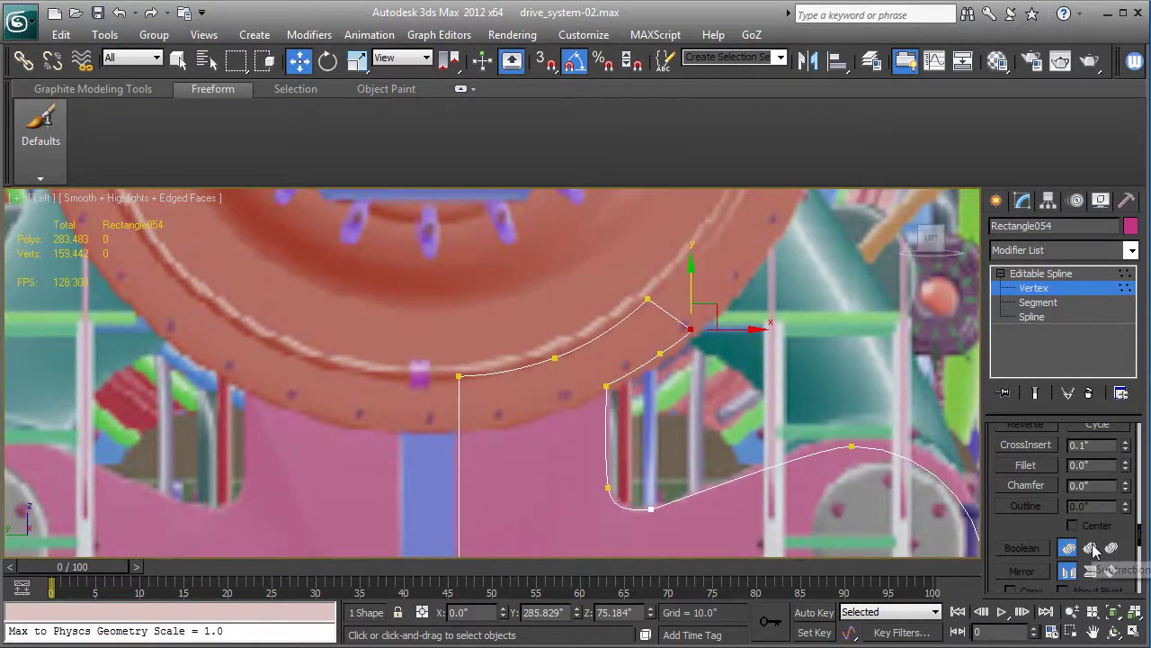
scroll(1048, 515, "down", 3)
scroll(1053, 505, "up", 3)
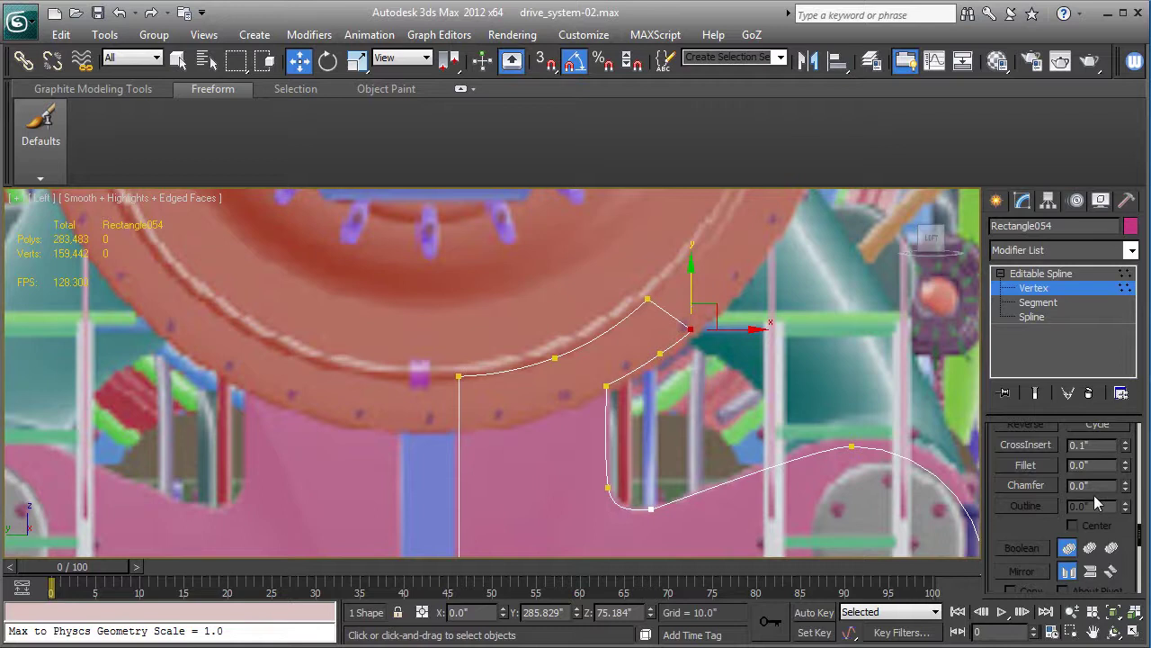
left_click(1128, 462)
left_click(1126, 469)
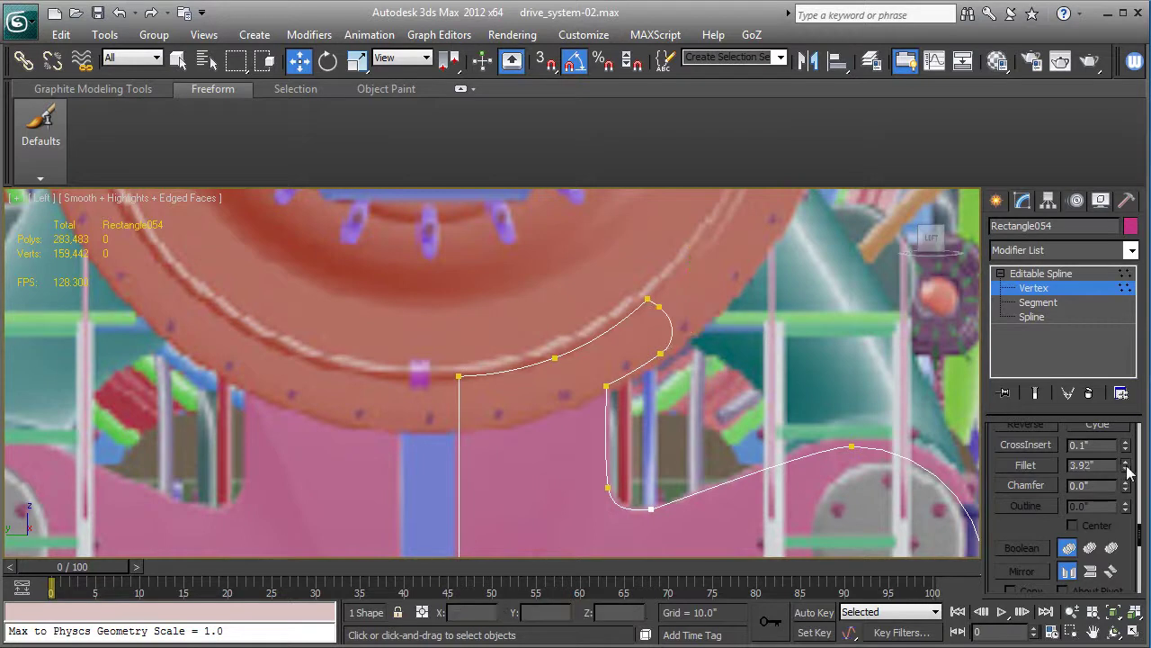
left_click(1127, 469)
left_click(1125, 461)
key("ctrl+z")
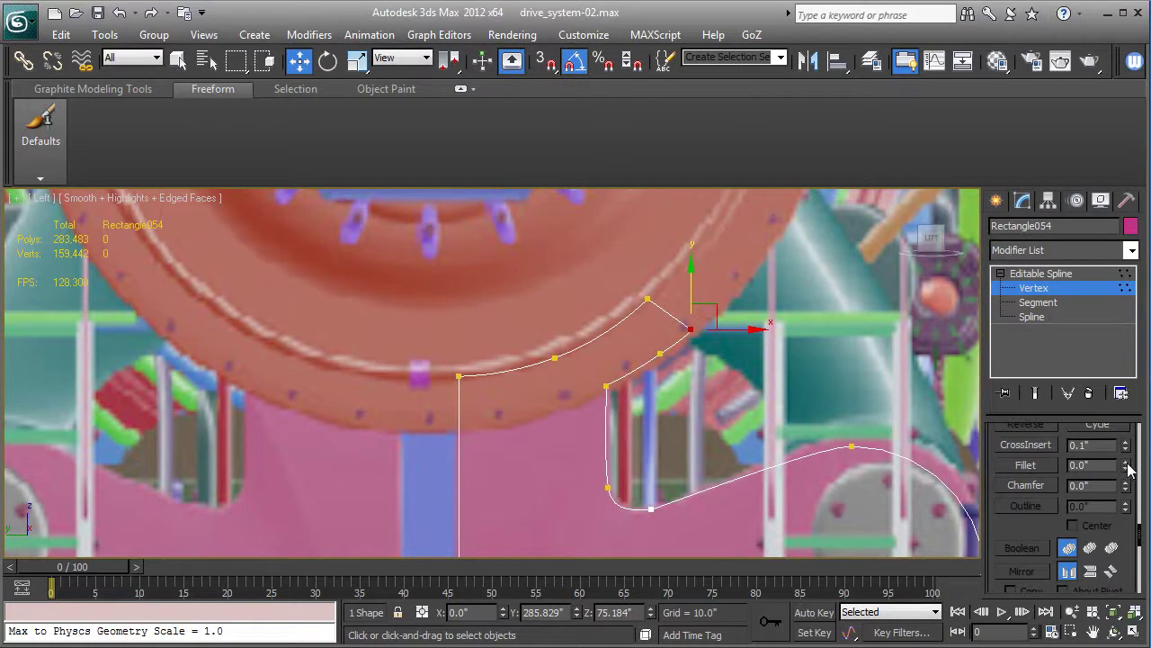
left_click(1125, 462)
left_click(1126, 461)
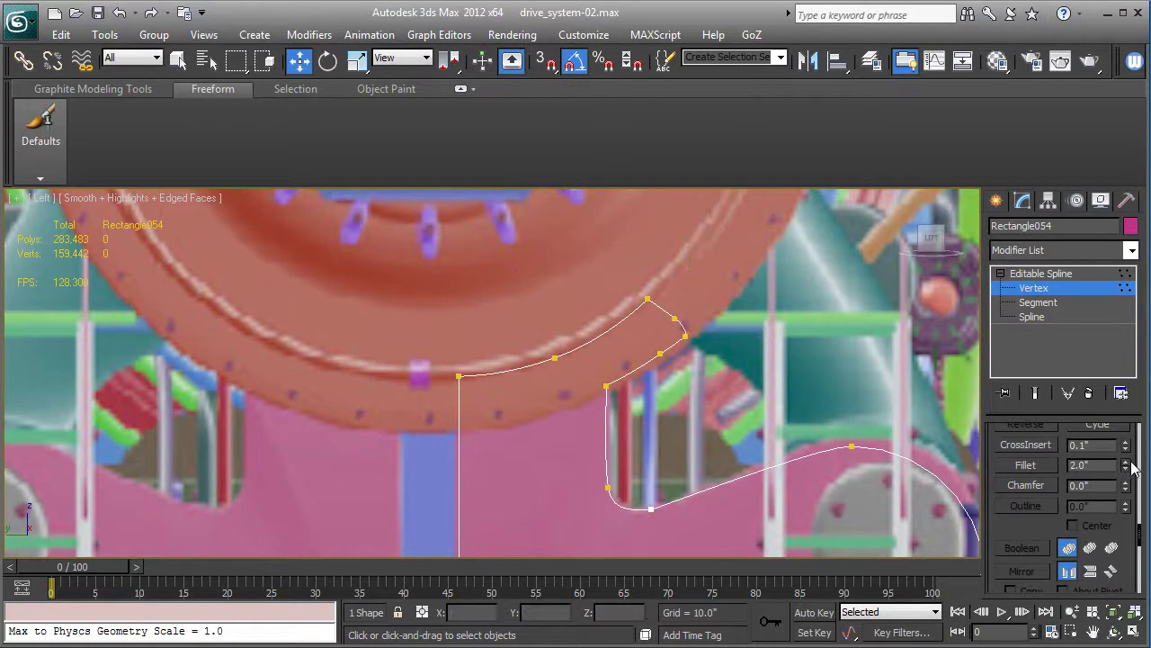
key("ctrl+z")
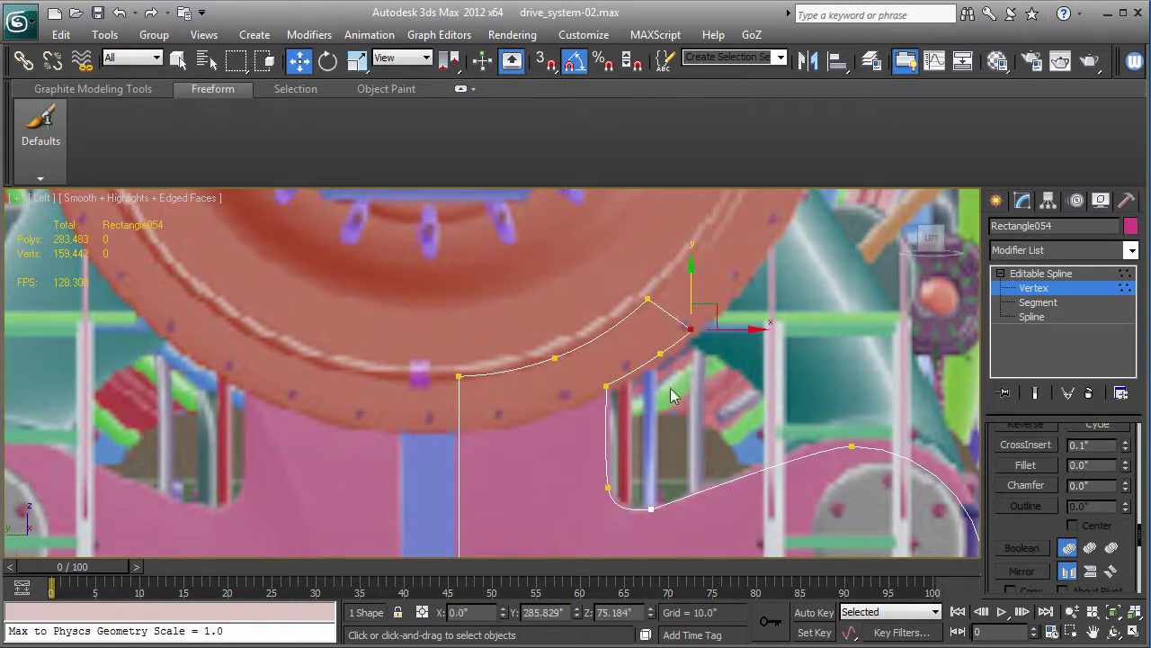
Try to delete the middle vertex on the upper arm's lower curved edge, and undo the deletion.
left_click_drag(696, 387, 647, 349)
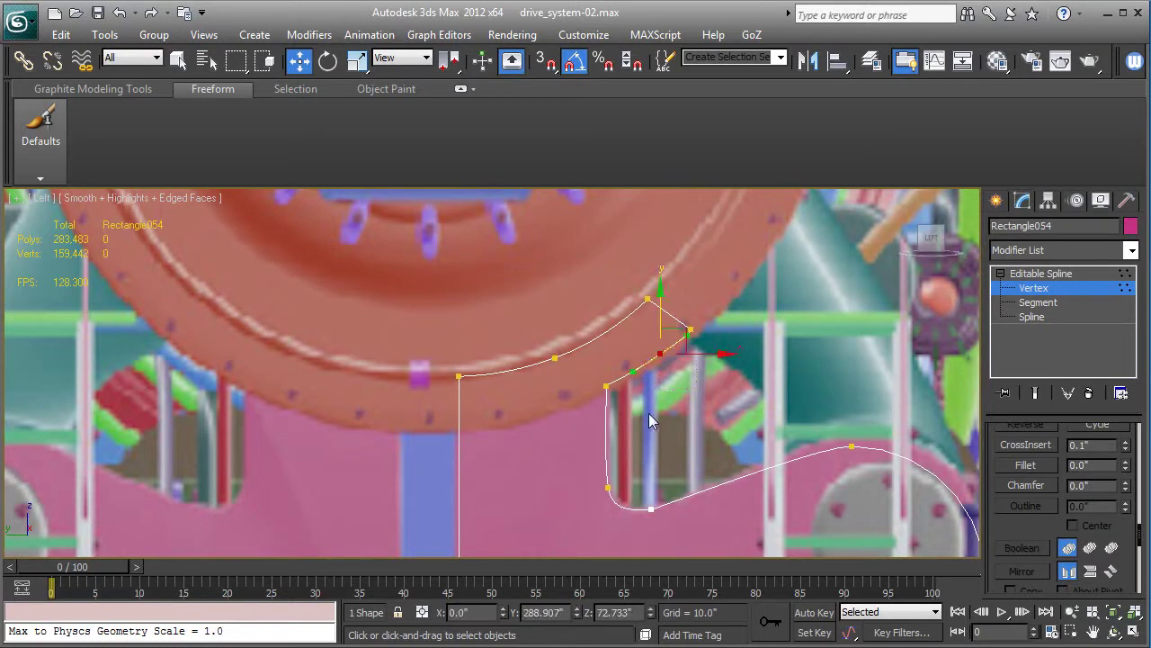
key("Delete")
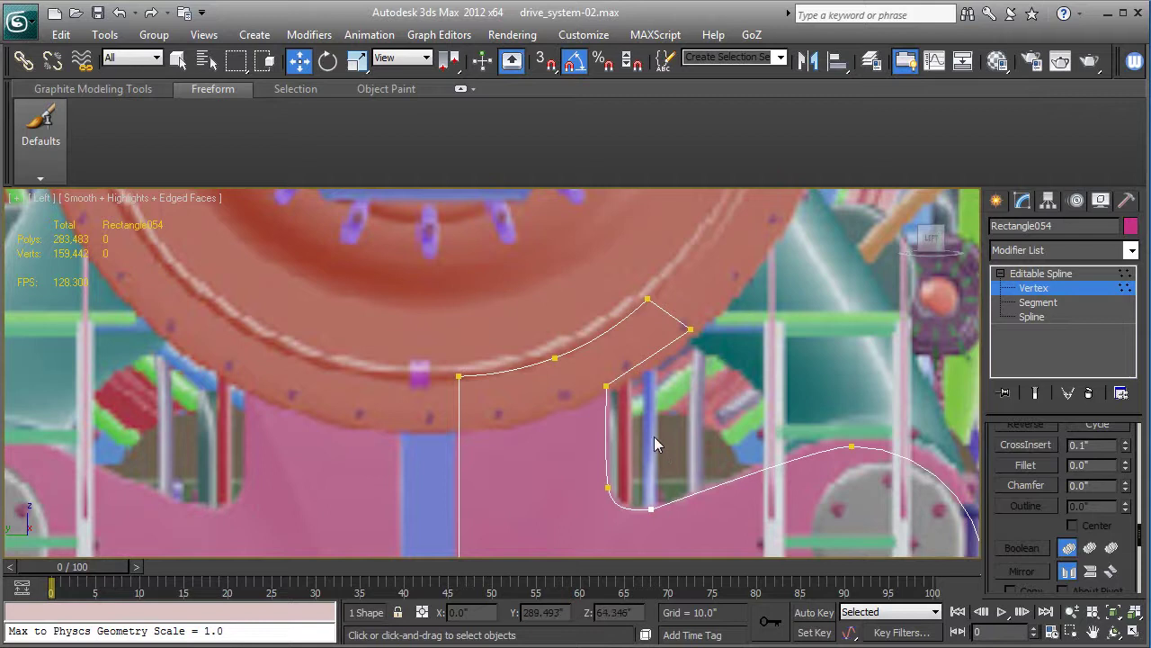
key("ctrl+z")
Try to round the upper arm's outer corner by converting its vertex to Bezier and reshaping the handle, and undo the changes.
left_click(703, 416)
left_click(676, 348)
scroll(775, 334, "up", 4)
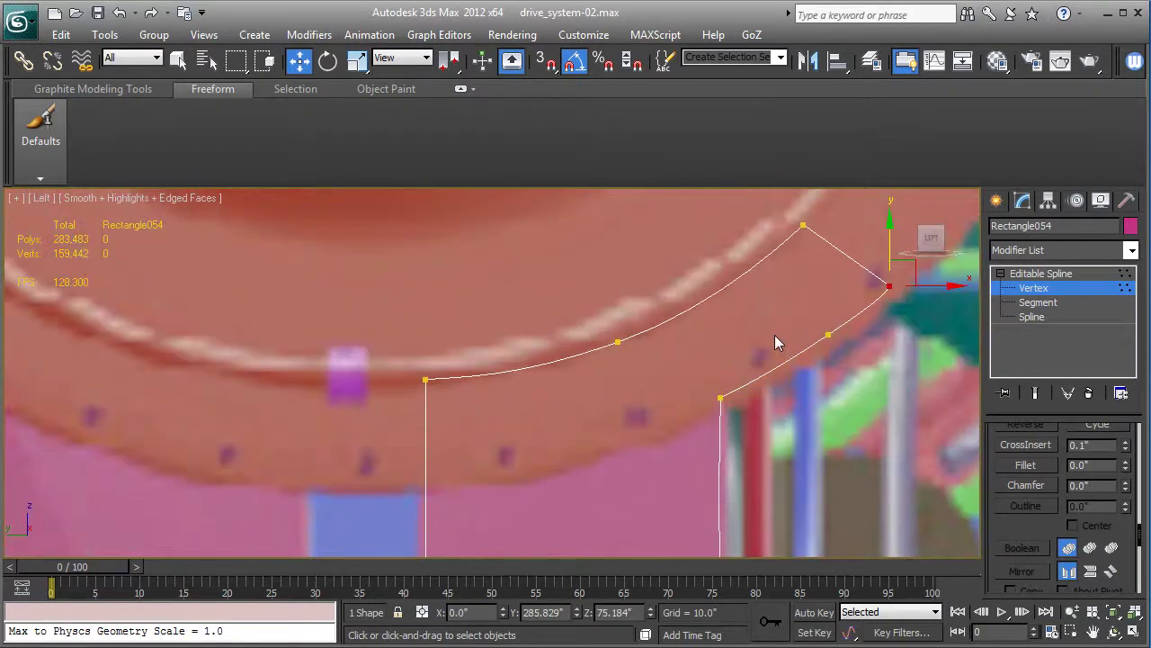
right_click(888, 276)
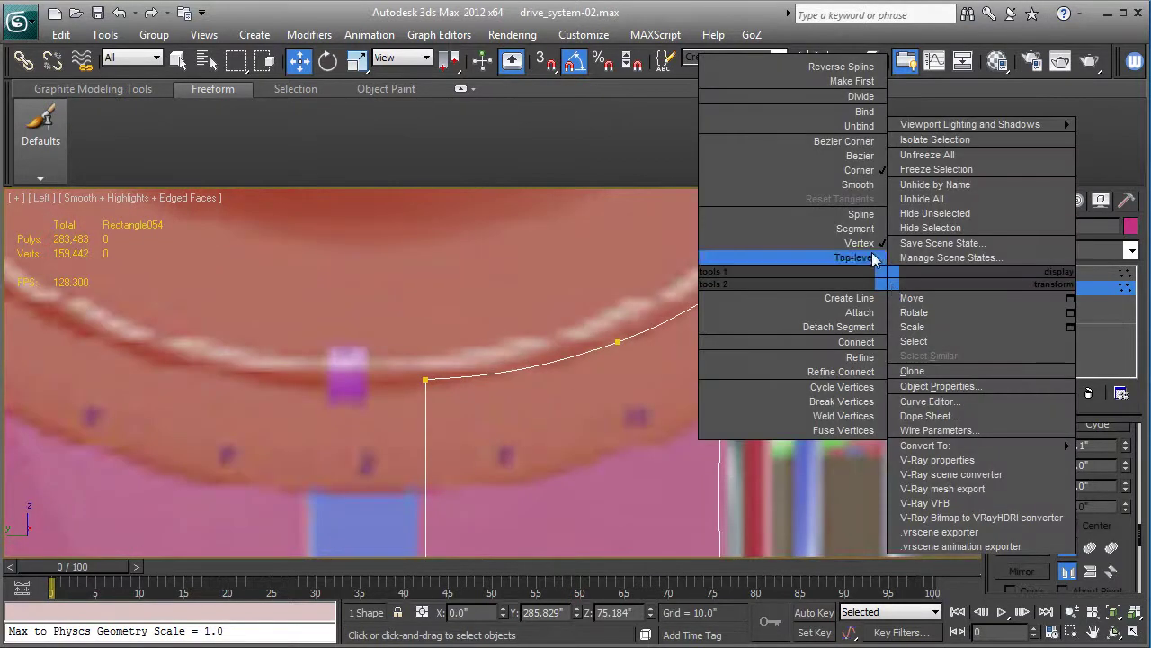
left_click(861, 155)
middle_click_drag(854, 332, 675, 443)
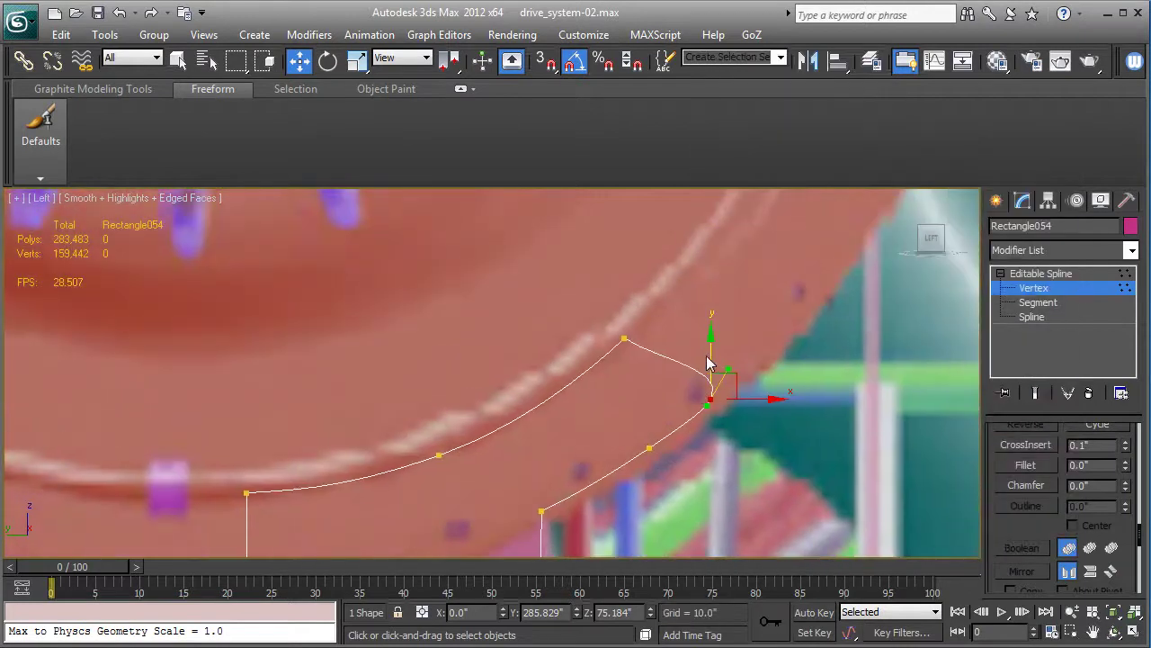
left_click_drag(727, 375, 698, 410)
left_click(775, 405)
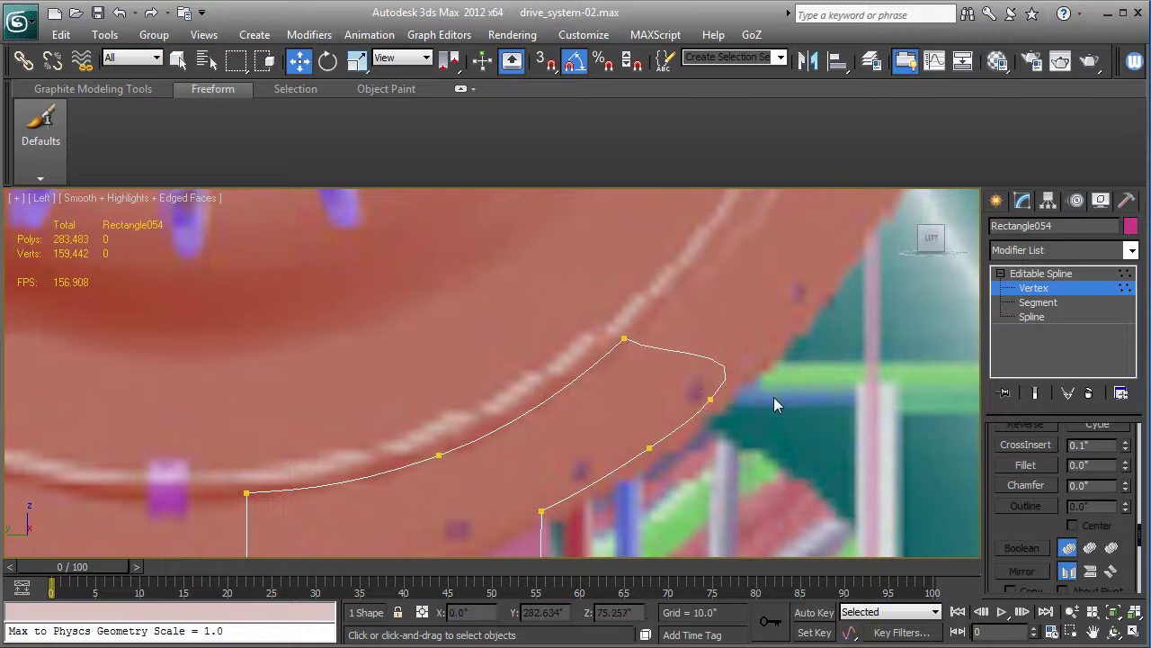
key("ctrl+z")
key("ctrl+z")
key("ctrl+z")
key("ctrl+z")
key("ctrl+z")
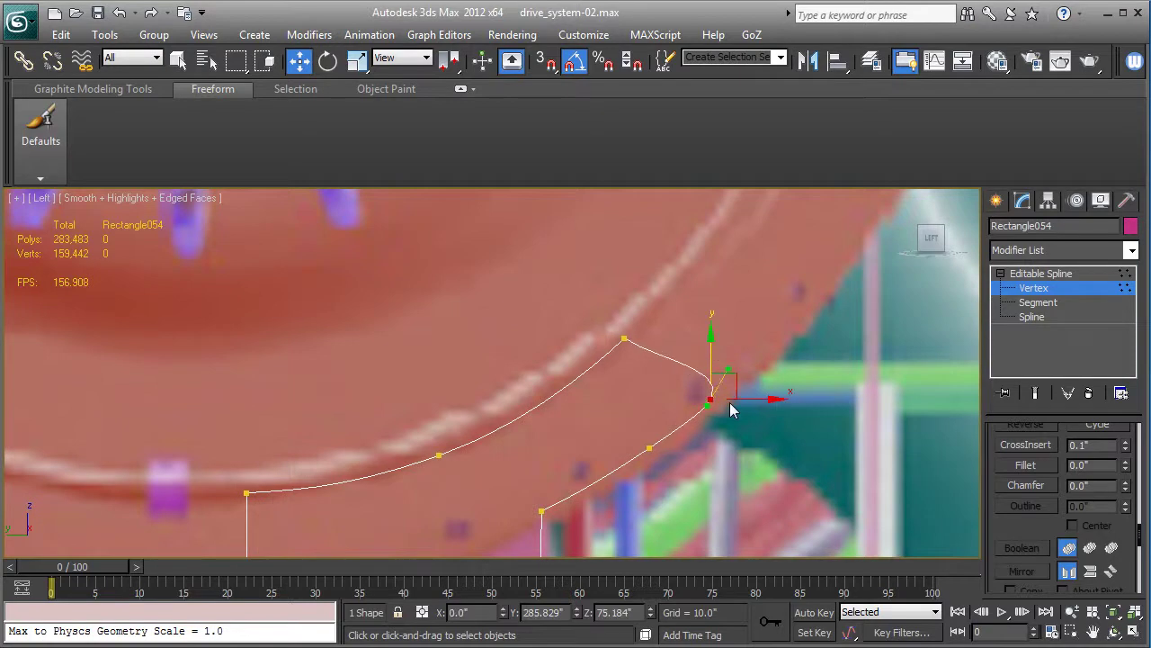
middle_click_drag(698, 461, 731, 421)
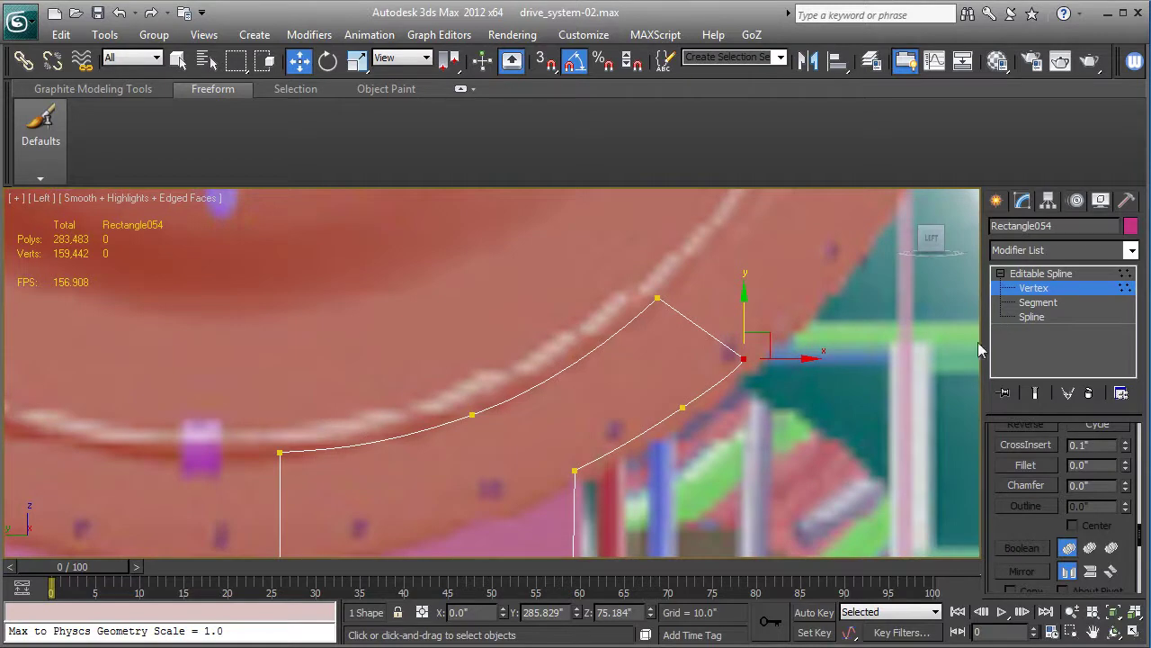
Leave vertex level and, in a perspective view, move the whole plate outline forward off the reference image to X -59.77".
left_click(1034, 274)
scroll(655, 343, "down", 6)
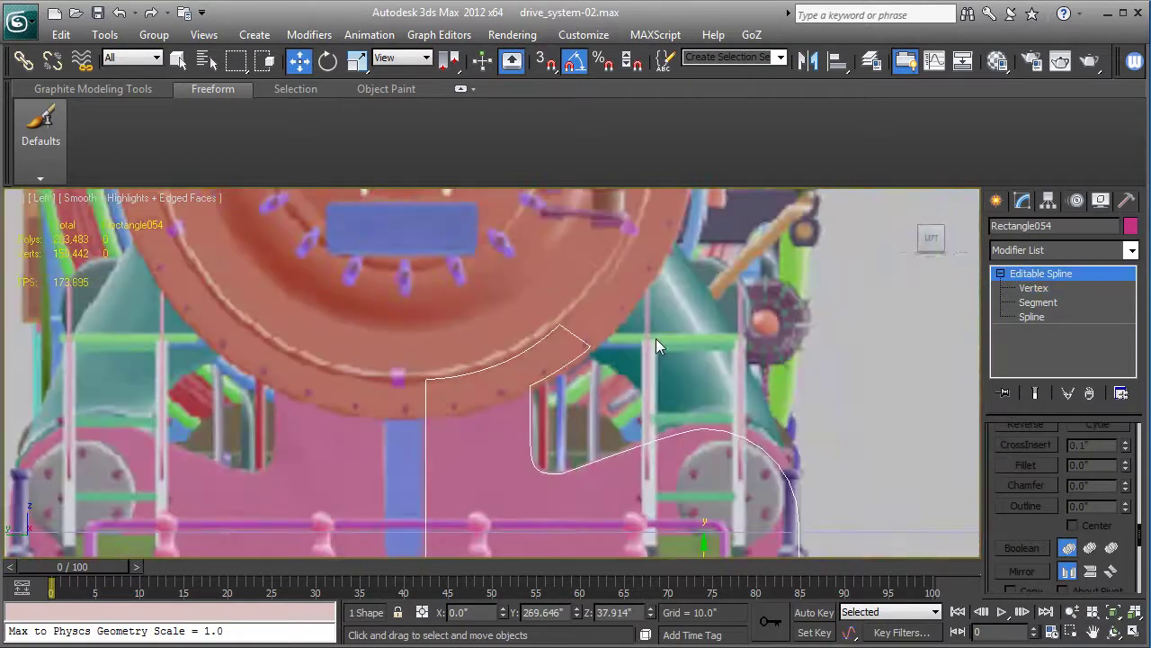
middle_click_drag(660, 376, 546, 399)
scroll(680, 296, "down", 3)
key("p")
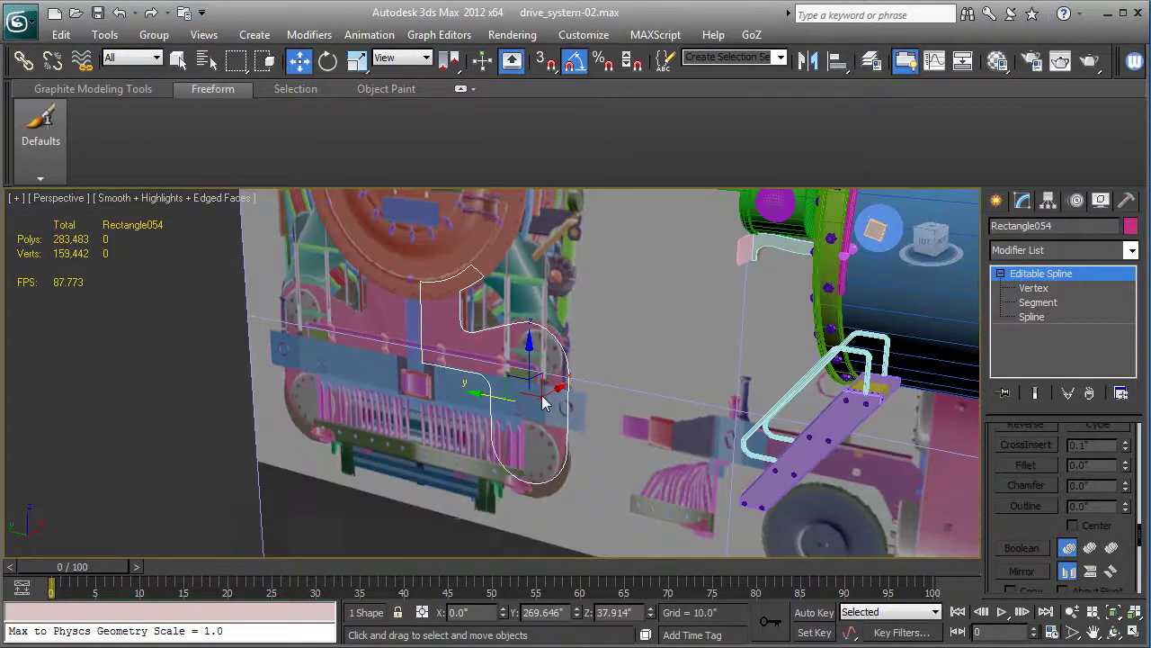
left_click_drag(555, 396, 441, 454)
Rotate the plate outline 90 degrees about its vertical axis so it stands across the locomotive.
key("r")
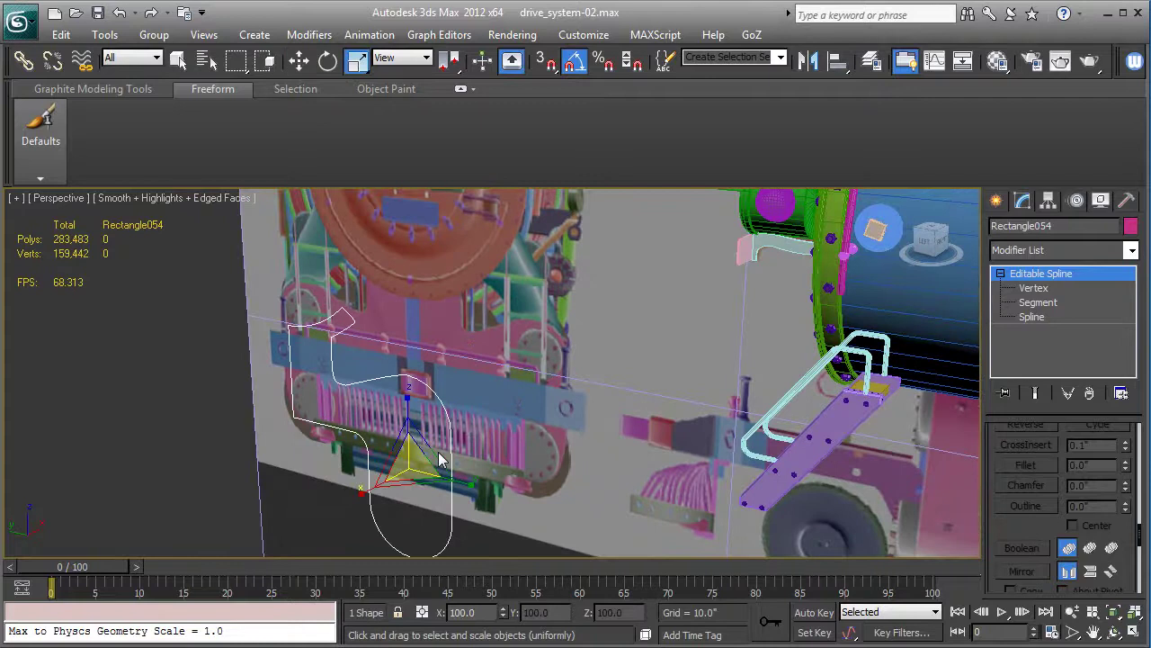
key("e")
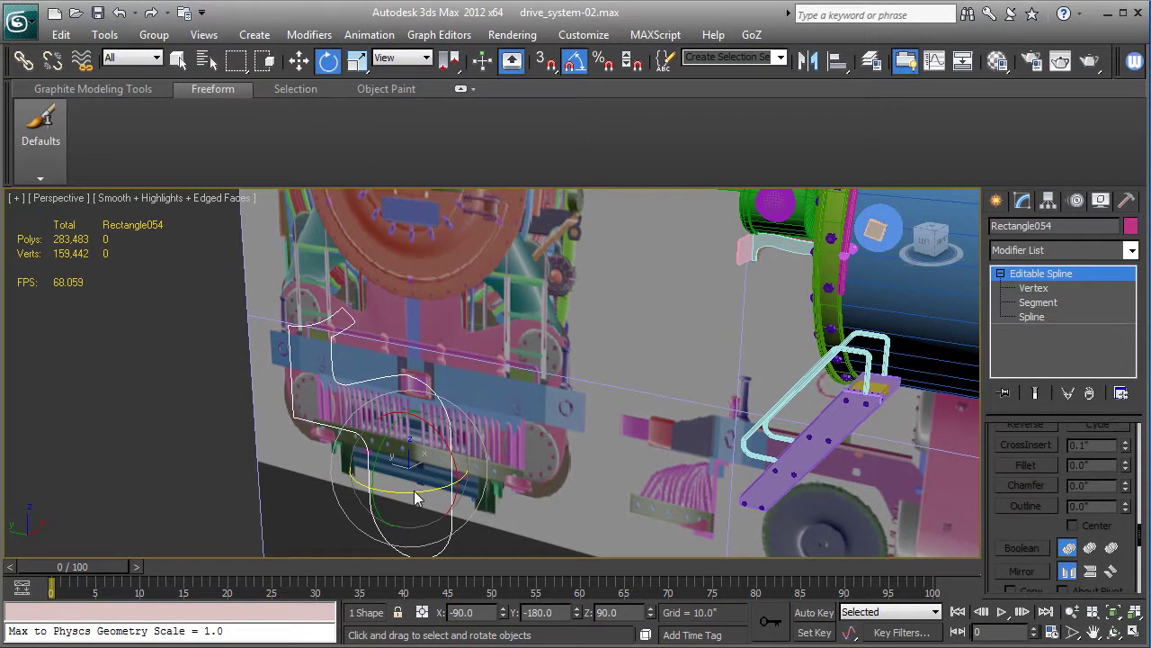
left_click_drag(416, 502, 336, 502)
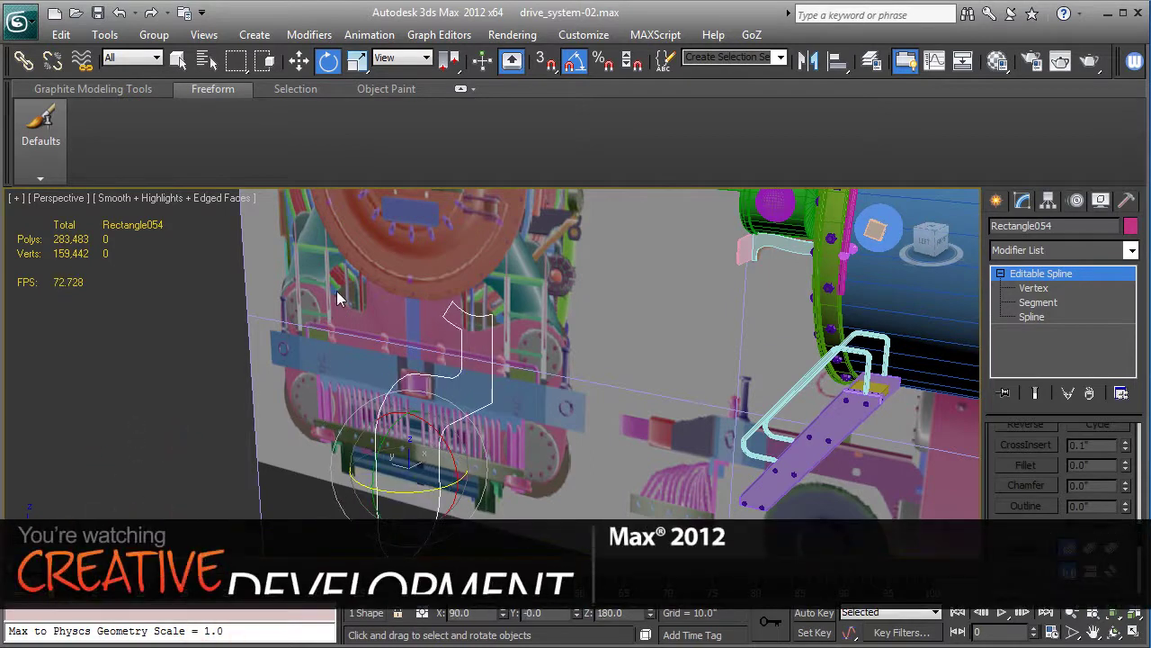
Move the plate outline along the locomotive to Y 154.024", at the front edge of the pink cylinder block in the side reference.
left_click(298, 61)
middle_click_drag(553, 394, 411, 333)
scroll(411, 334, "down", 3)
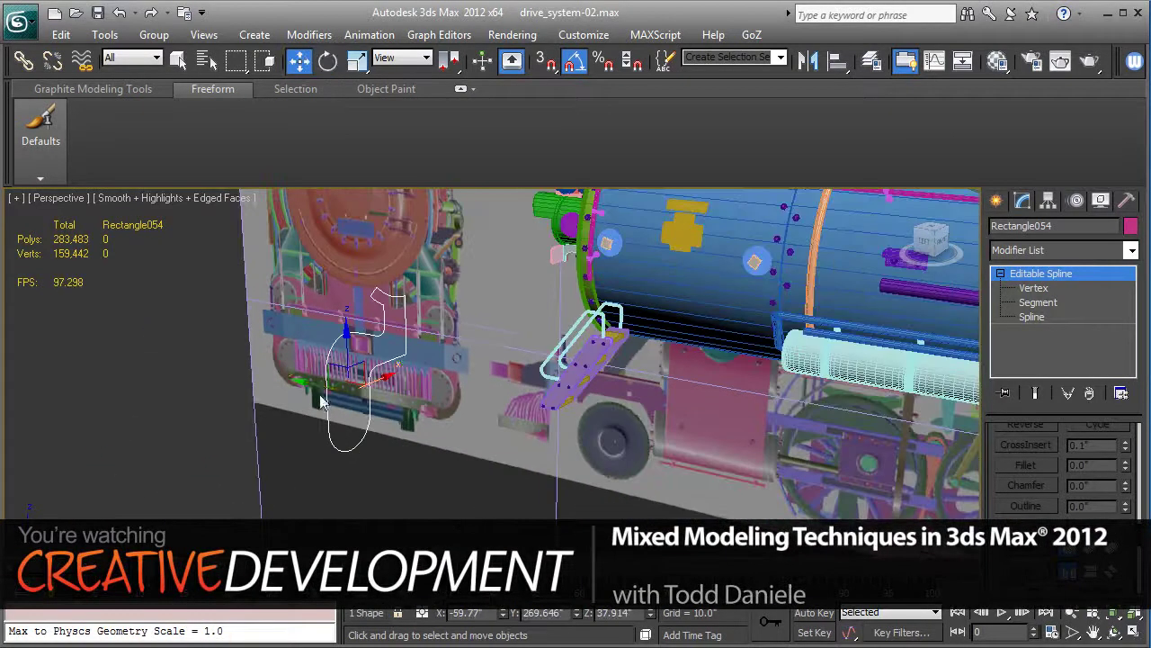
left_click_drag(314, 385, 611, 424)
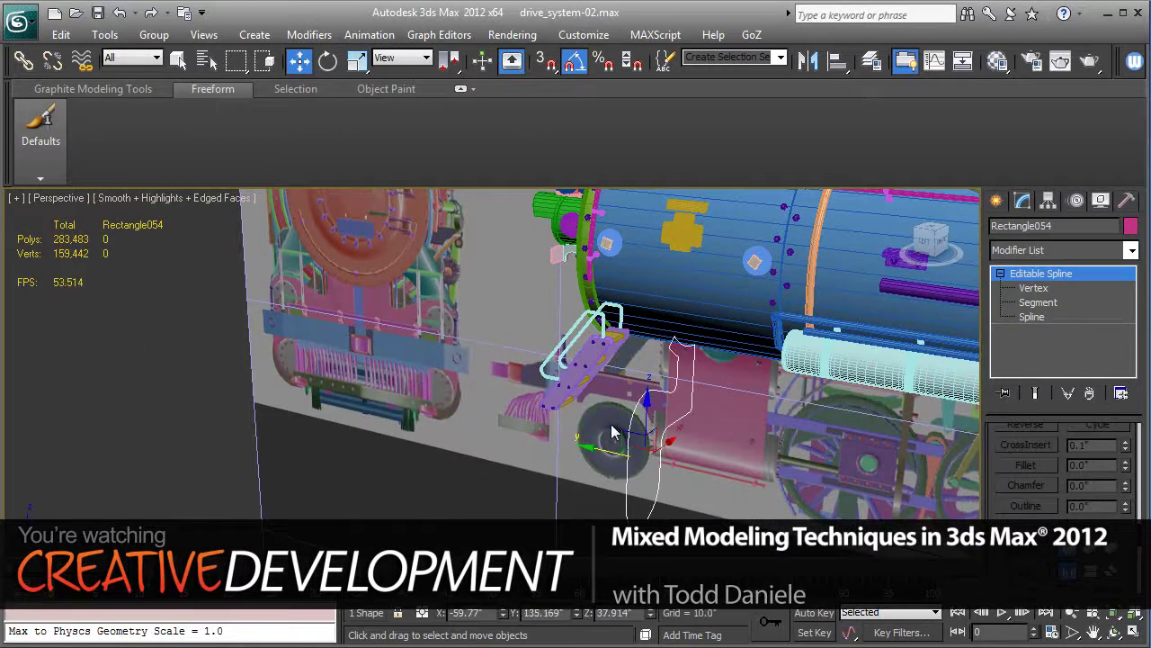
key("l")
key("z")
middle_click_drag(611, 358, 632, 386)
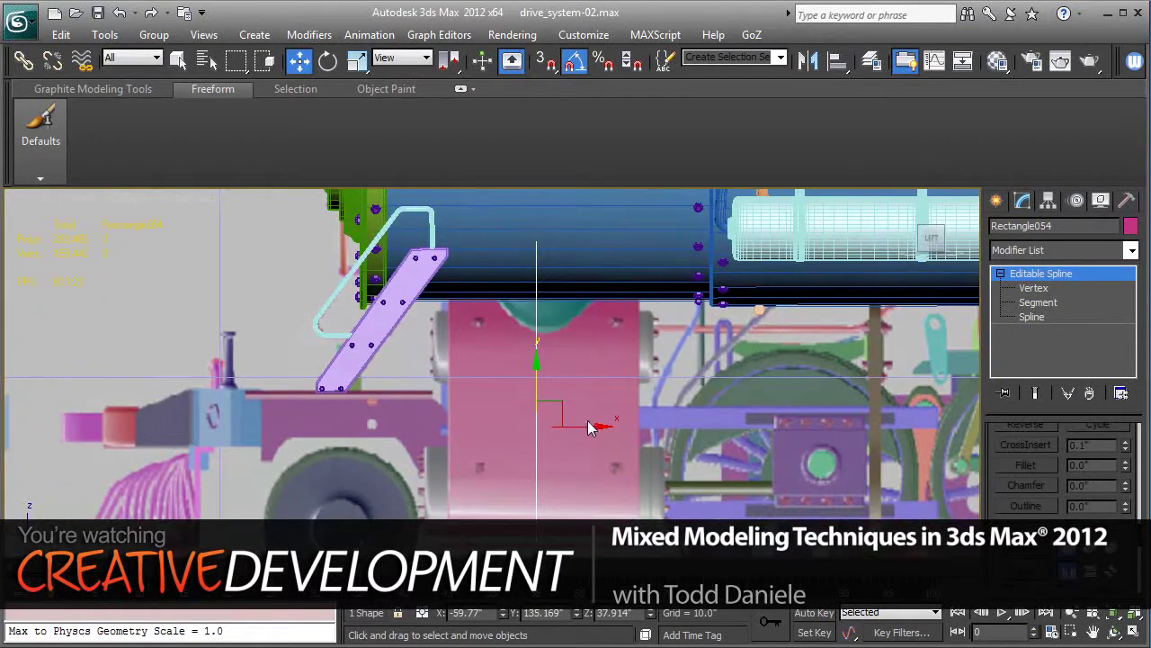
left_click_drag(589, 426, 510, 429)
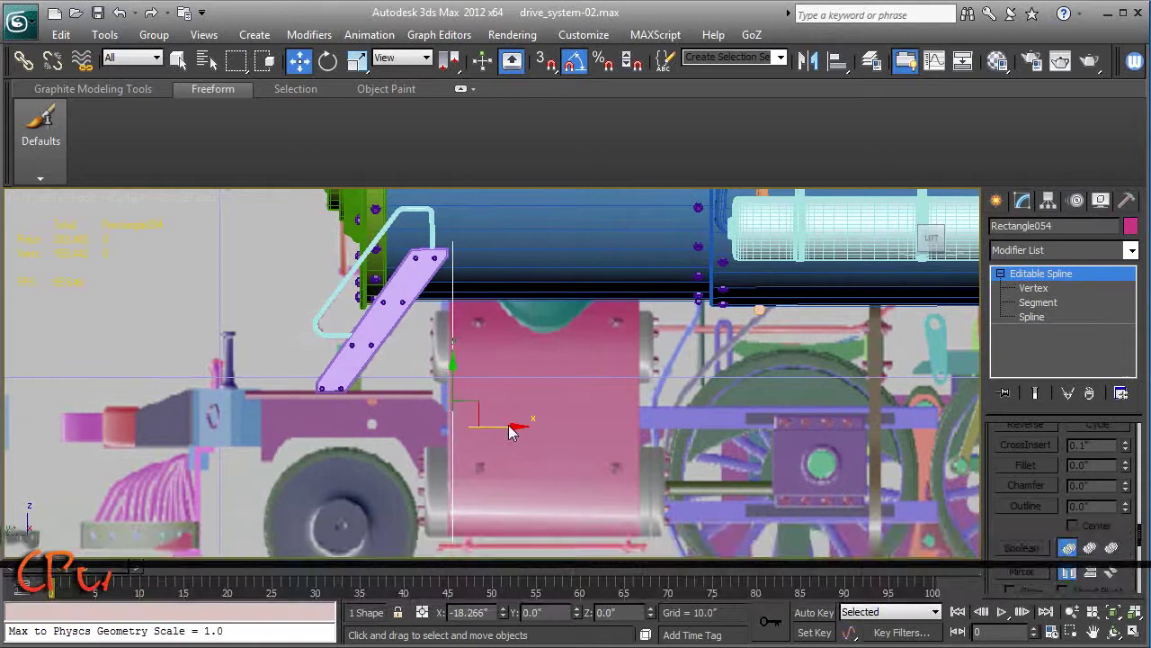
scroll(510, 432, "up", 2)
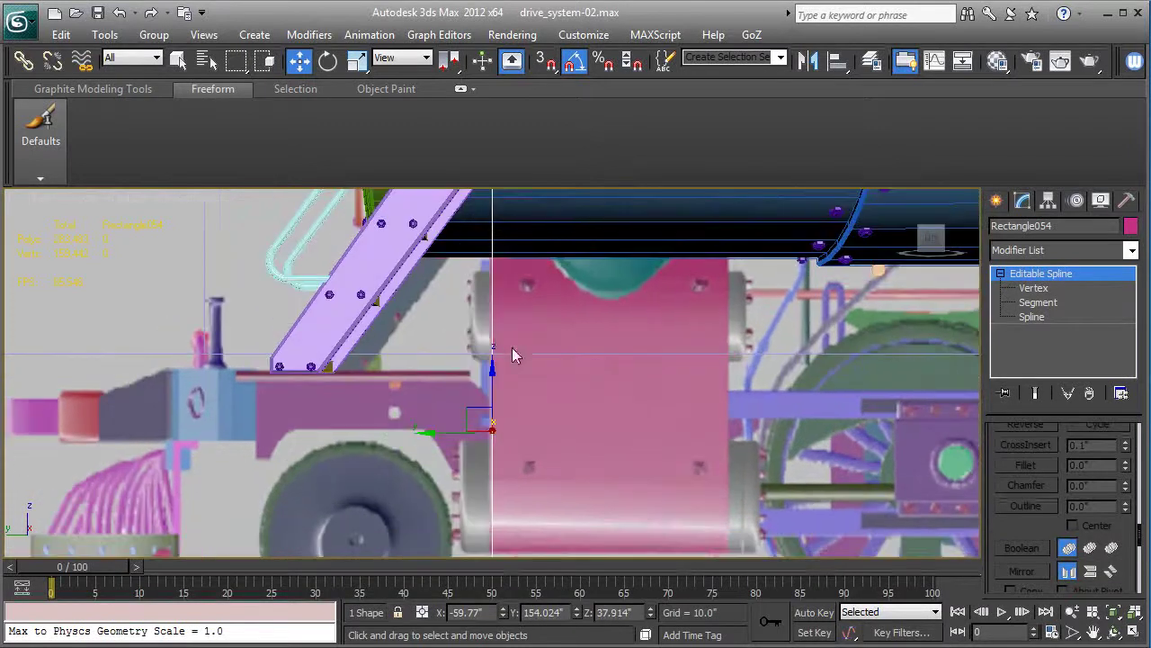
Select the boiler together with the plate outline and hide all other objects.
middle_click_drag(512, 349, 576, 521, "alt")
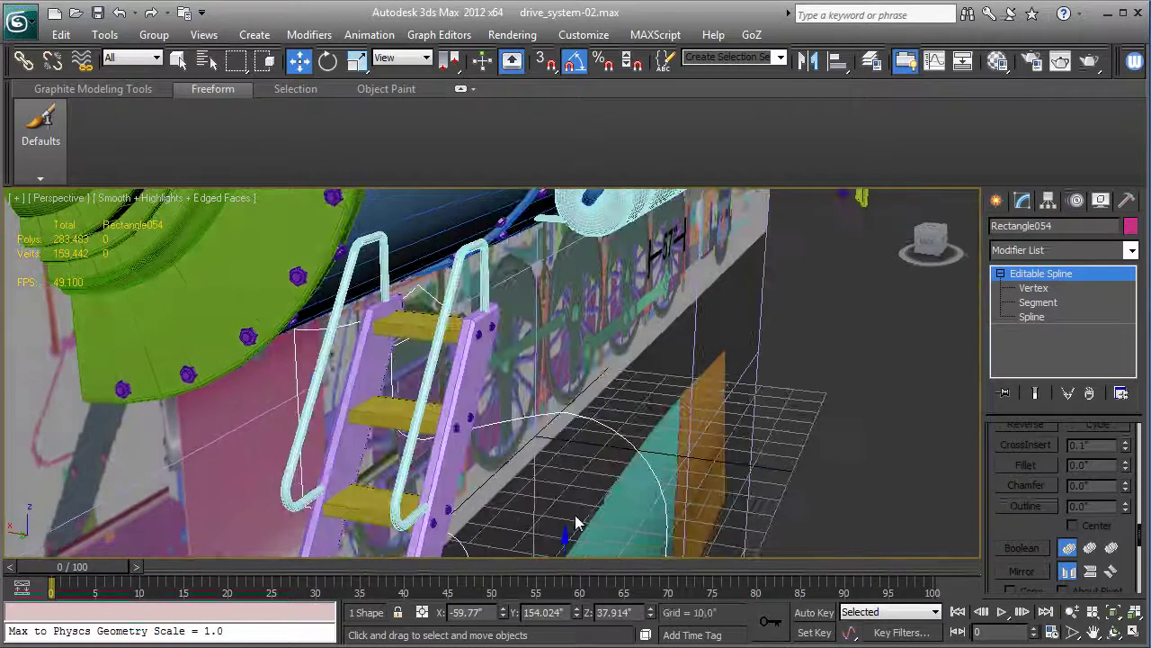
left_click(464, 226, "ctrl")
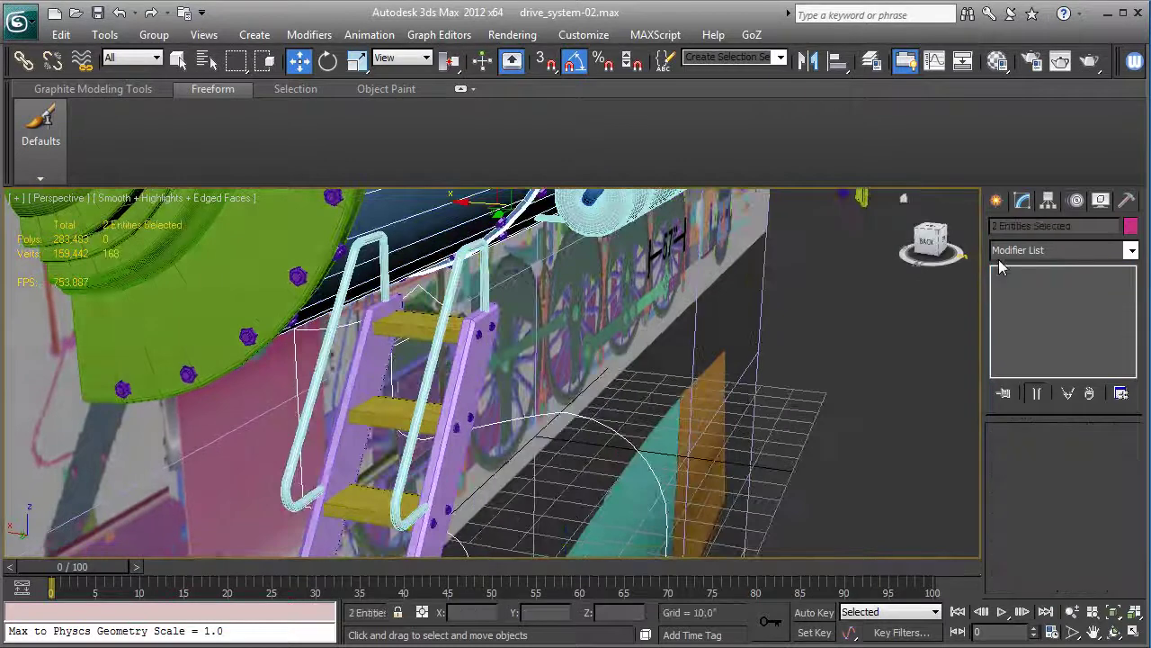
left_click(1100, 204)
left_click(1066, 515)
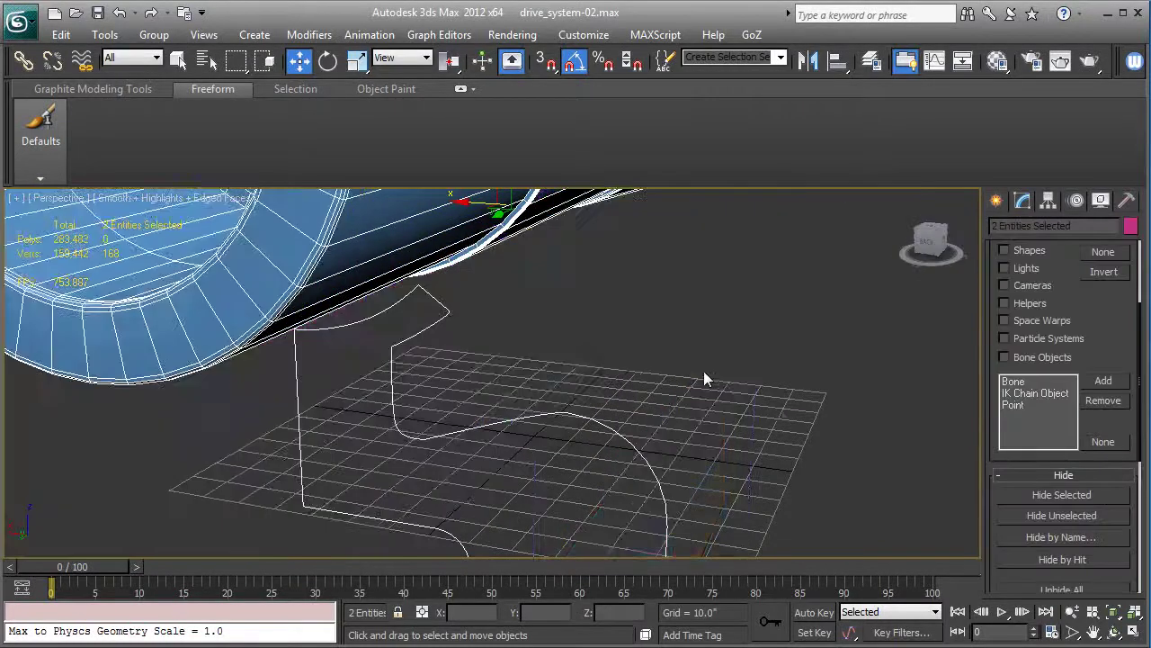
middle_click_drag(704, 371, 829, 369)
mouse_move(829, 370)
middle_mouse_down("alt")
mouse_move(756, 366)
mouse_move(817, 370)
mouse_move(828, 388)
middle_mouse_up("alt")
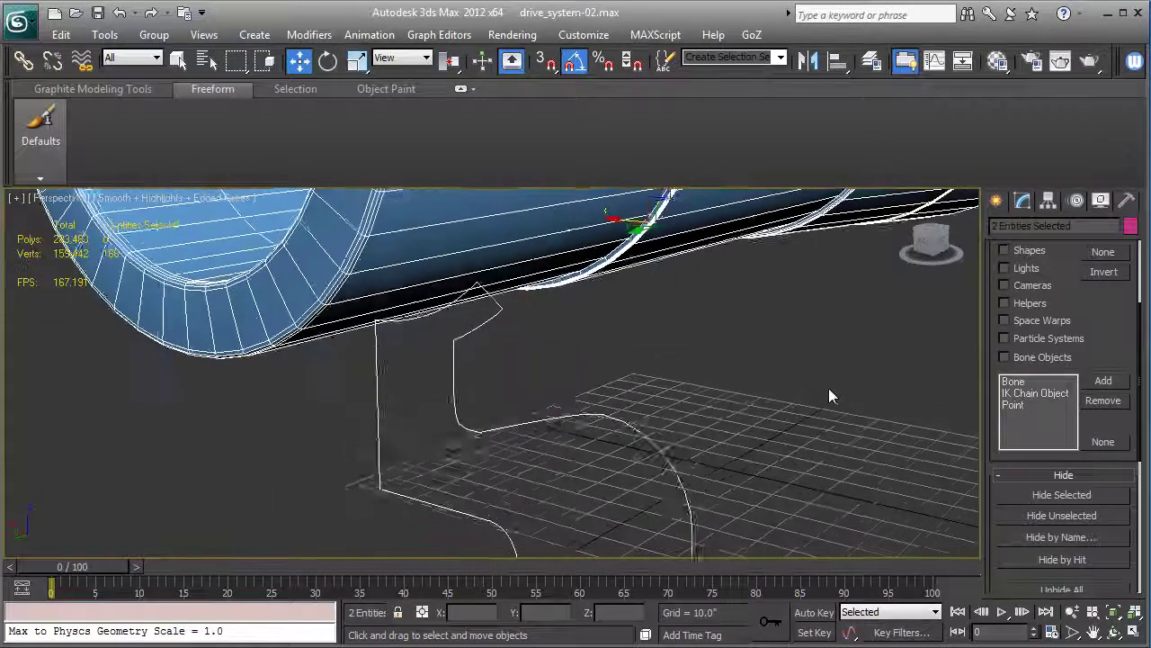
Select only the plate outline and, at vertex level, move its uppermost group of vertices sideways under the boiler.
left_click(576, 373)
middle_click_drag(576, 381, 505, 376, "alt")
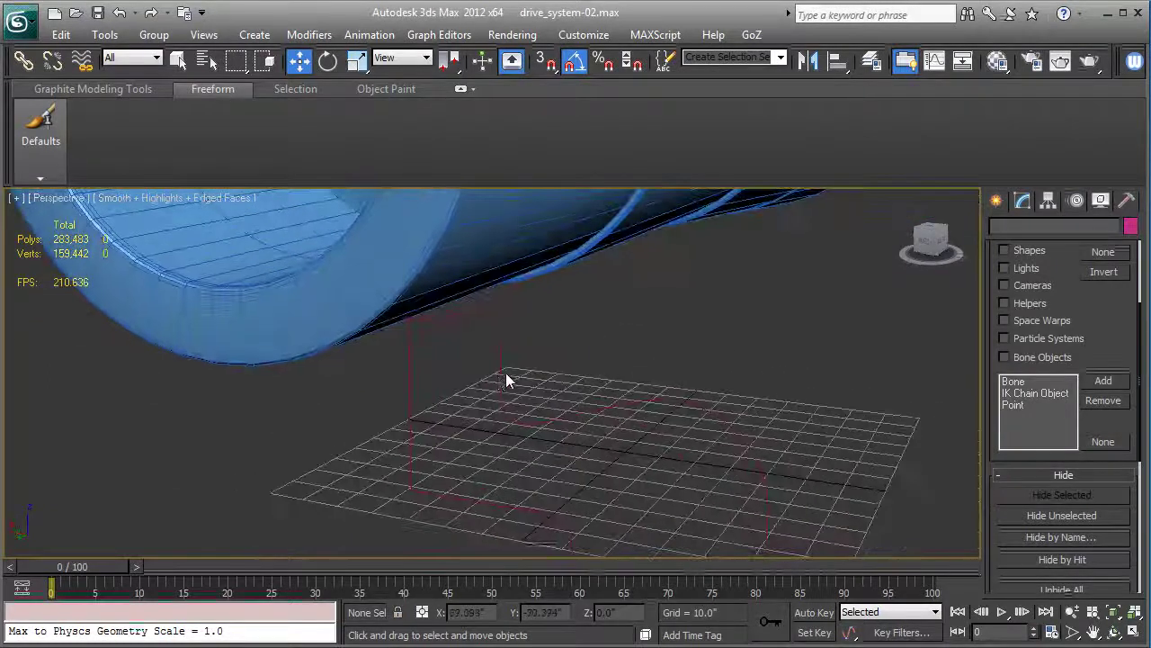
left_click(501, 378)
left_click(1023, 199)
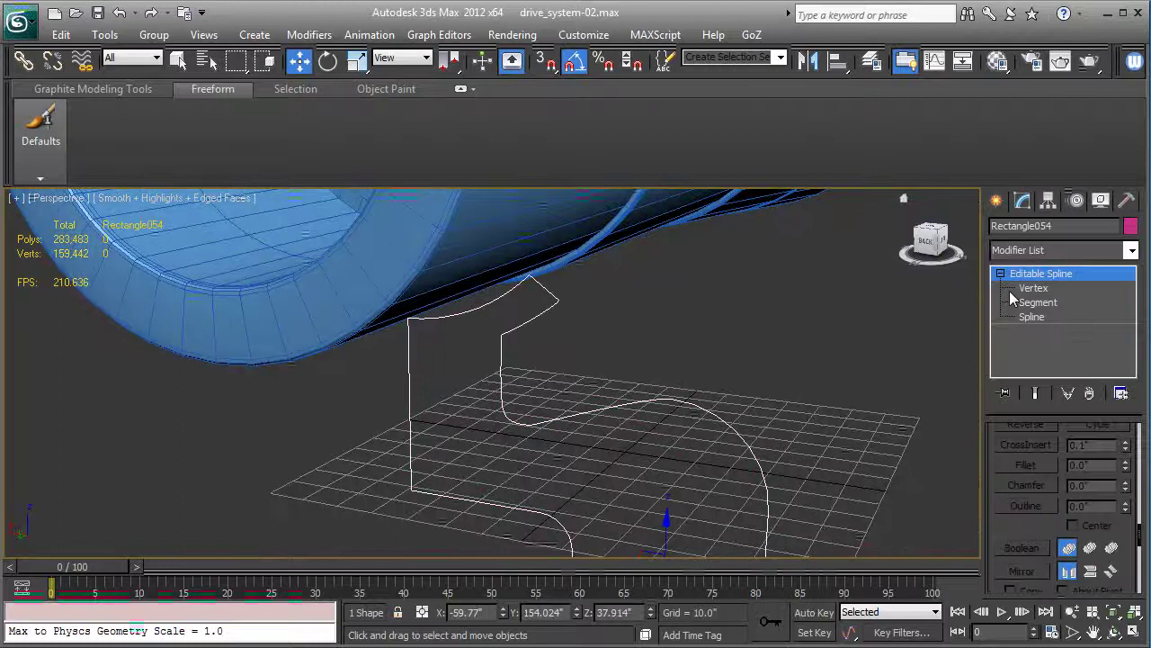
left_click(1009, 289)
left_click_drag(354, 262, 585, 352)
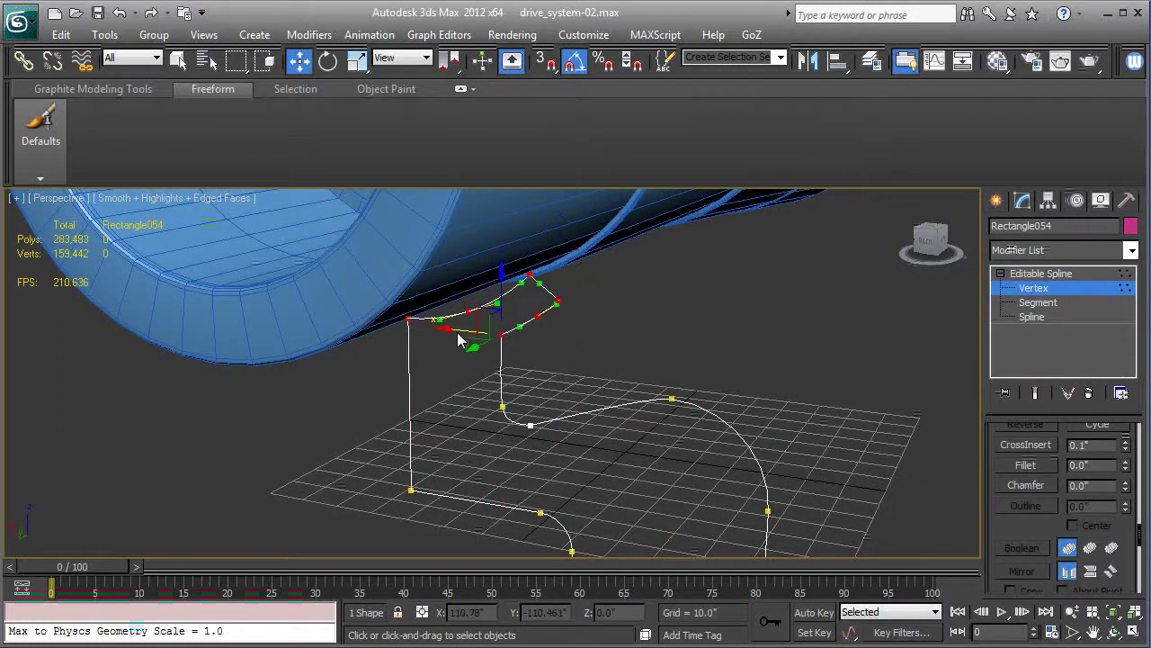
left_click_drag(457, 332, 398, 324)
Raise the vertex at the lower end of the neck's outer notch to Z 70.17", checking it against the boiler's underside.
left_click_drag(586, 322, 464, 270)
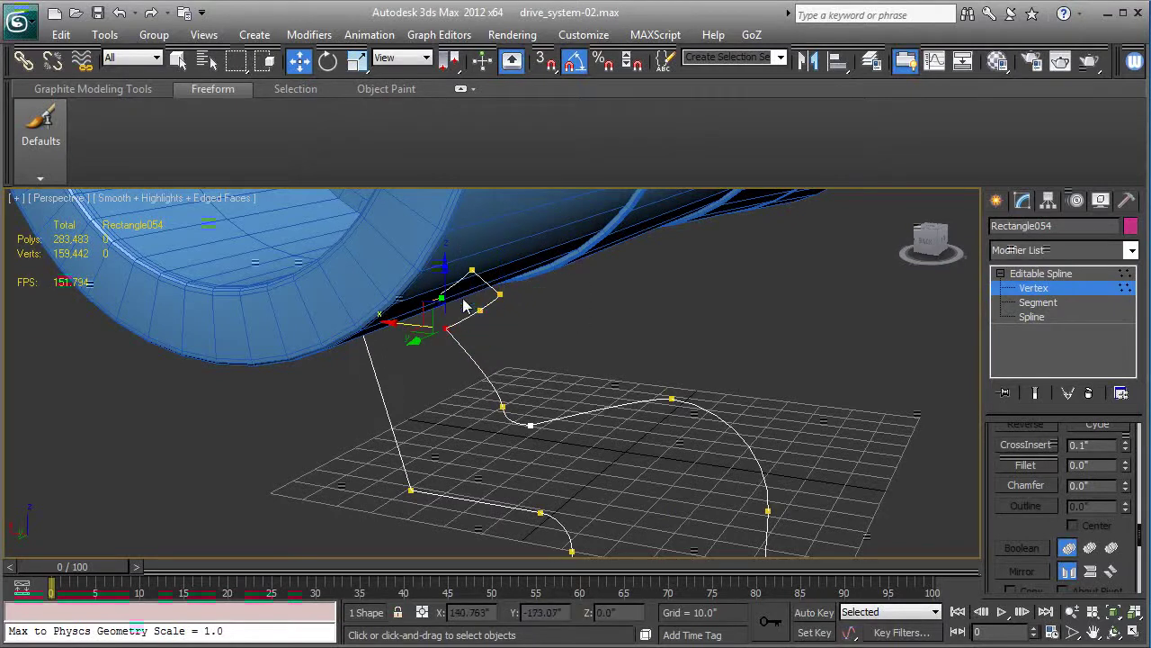
middle_click_drag(467, 303, 506, 365, "alt")
key("F3")
left_click_drag(488, 363, 523, 358)
key("F3")
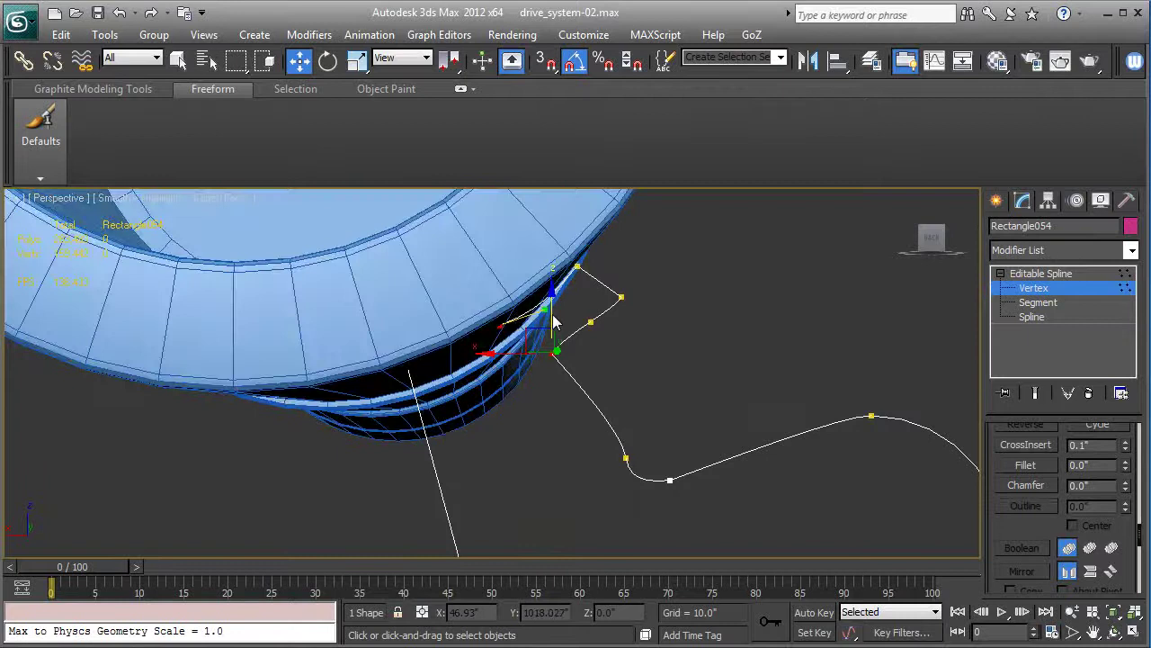
left_click_drag(474, 293, 513, 337)
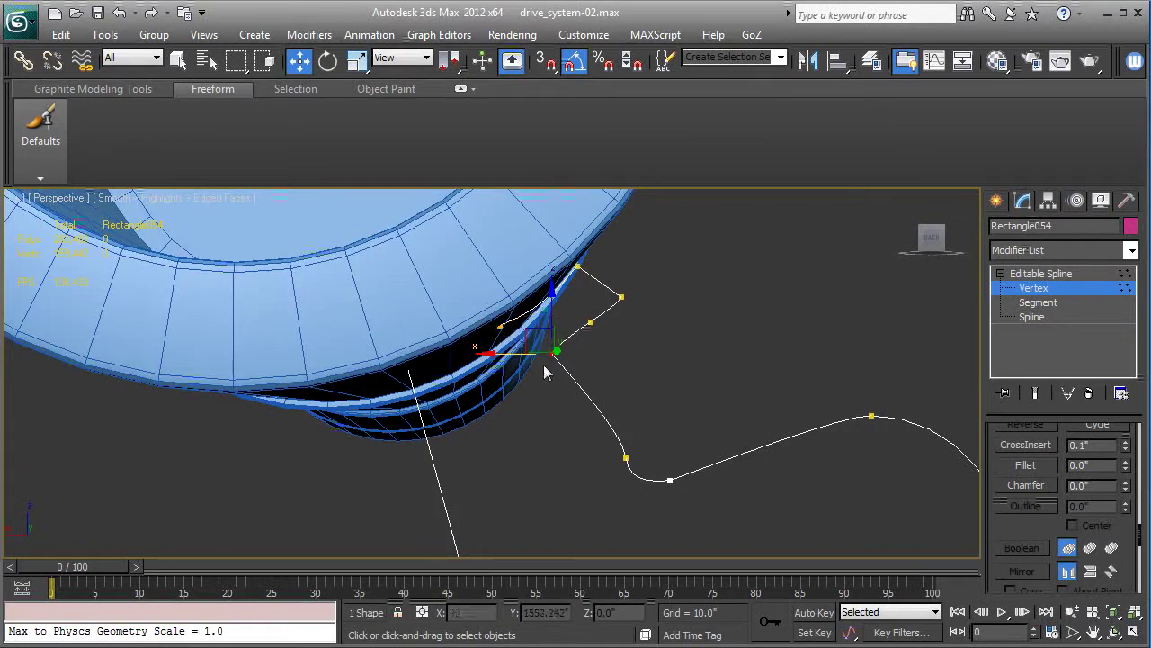
mouse_move(560, 343)
middle_mouse_down("alt")
mouse_move(562, 359)
mouse_move(556, 351)
middle_mouse_up("alt")
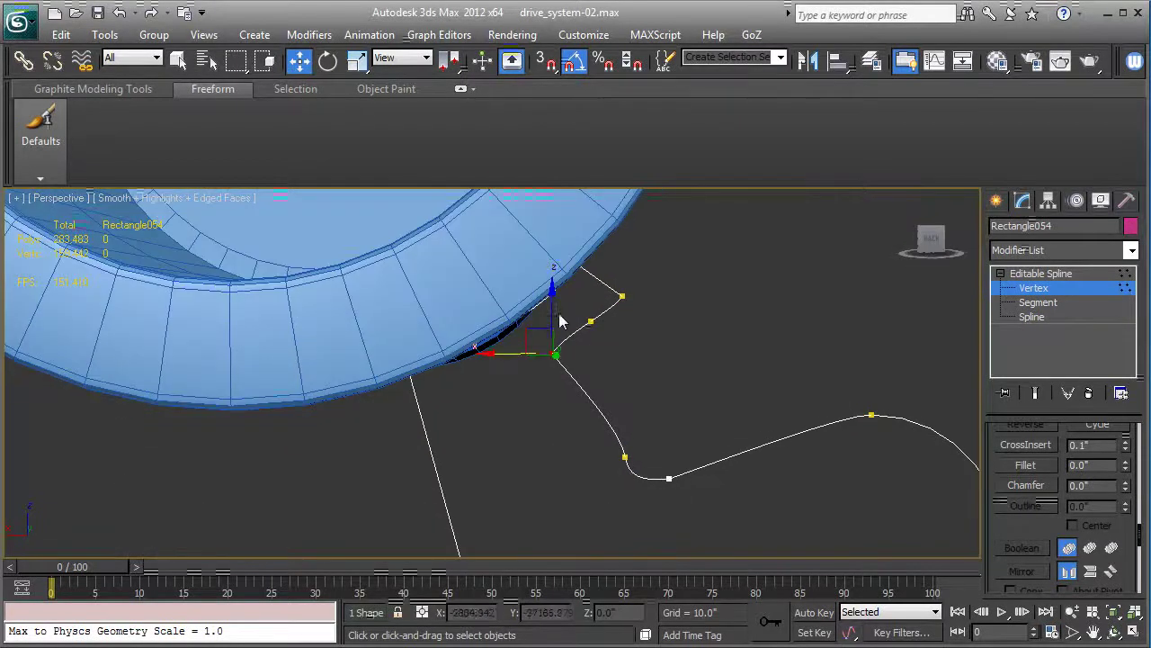
left_click_drag(555, 309, 577, 371)
Lower the outline's inner top corner vertex to Z 67.455" and tilt the top edge's middle vertex handles to follow the boiler.
key("F3")
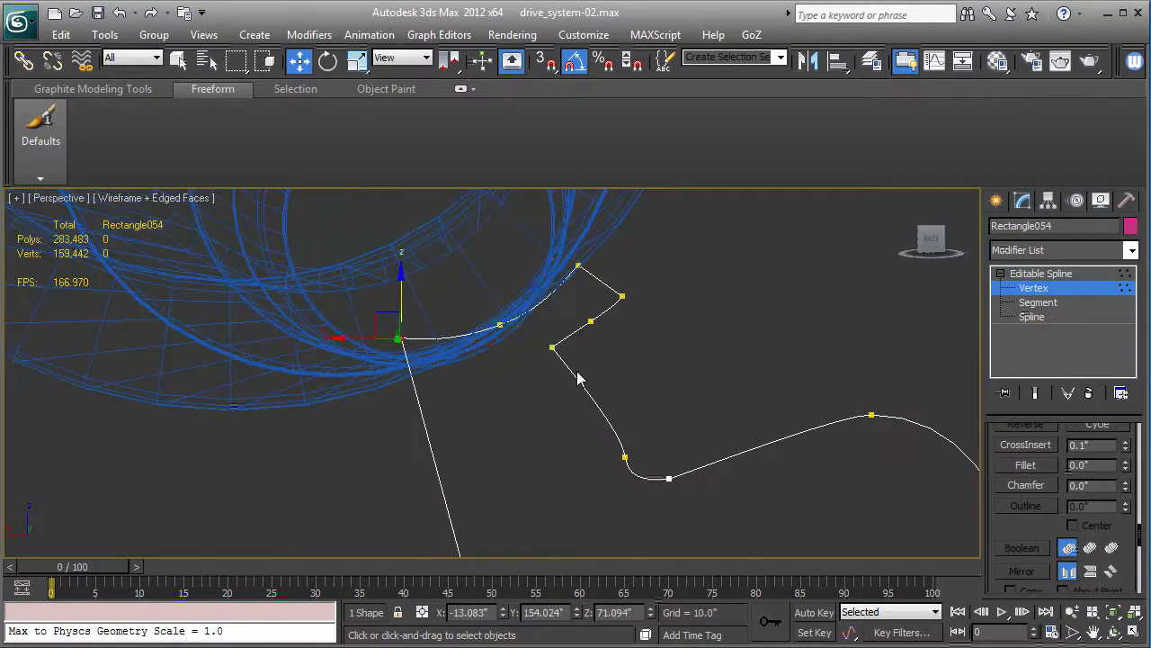
key("F3")
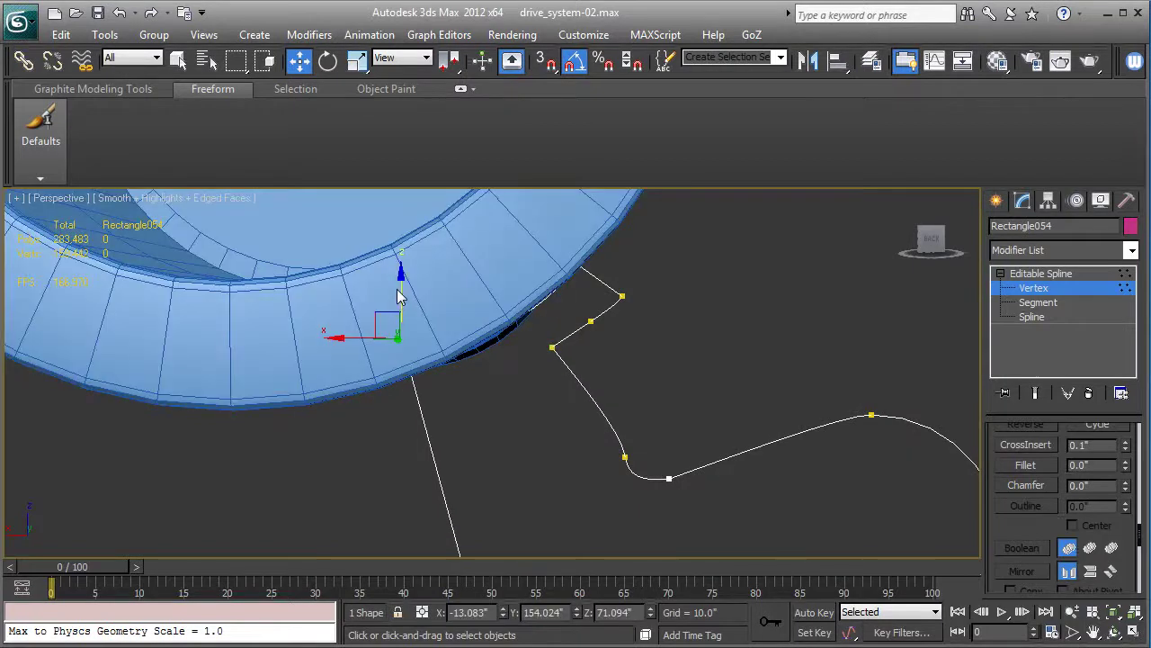
left_click_drag(401, 299, 442, 340)
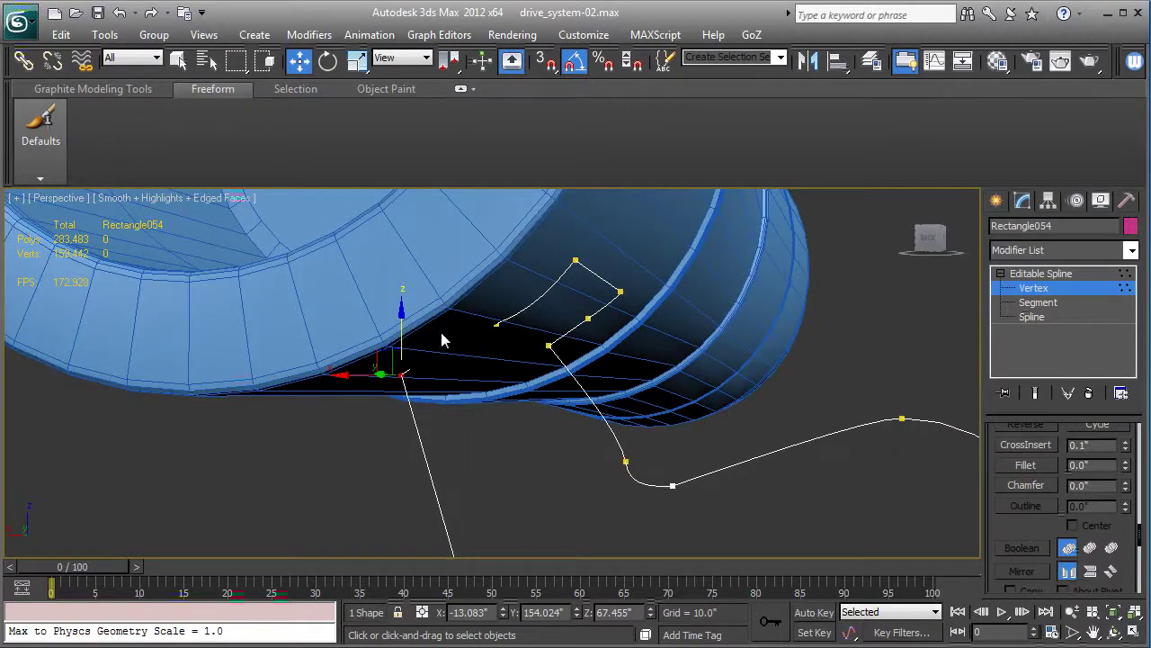
left_click(498, 324)
left_click_drag(499, 287, 491, 300)
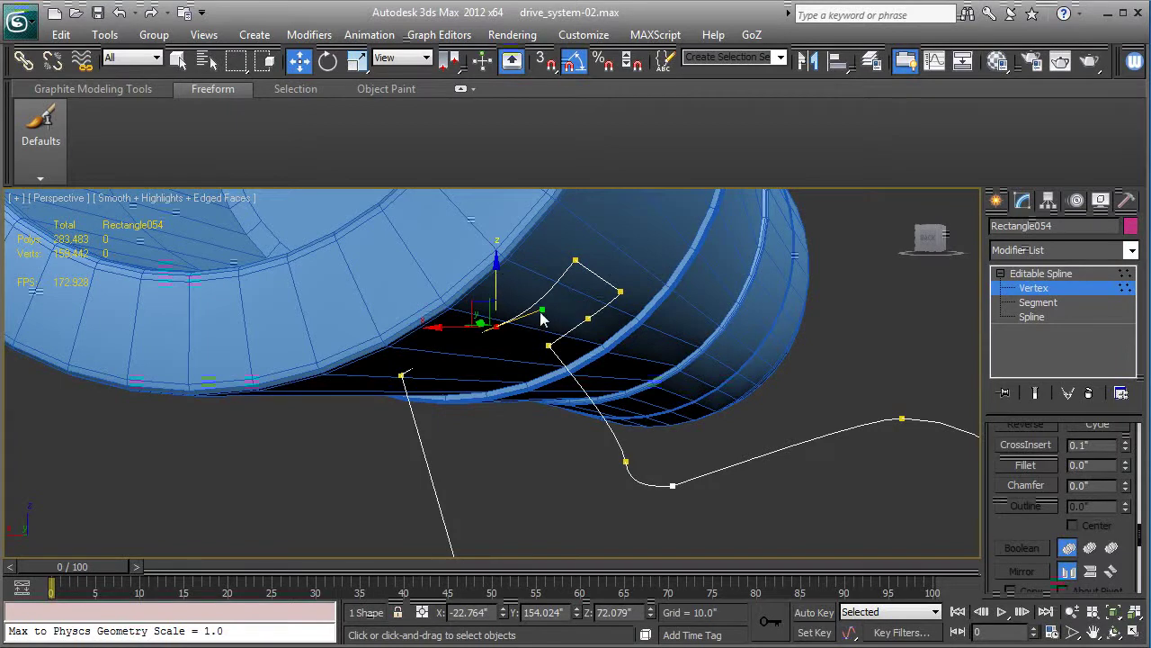
Shift the vertex at the lower end of the neck's outer notch to X -28.626" and Z 69.559".
middle_click_drag(546, 308, 555, 360, "alt")
left_click(548, 347)
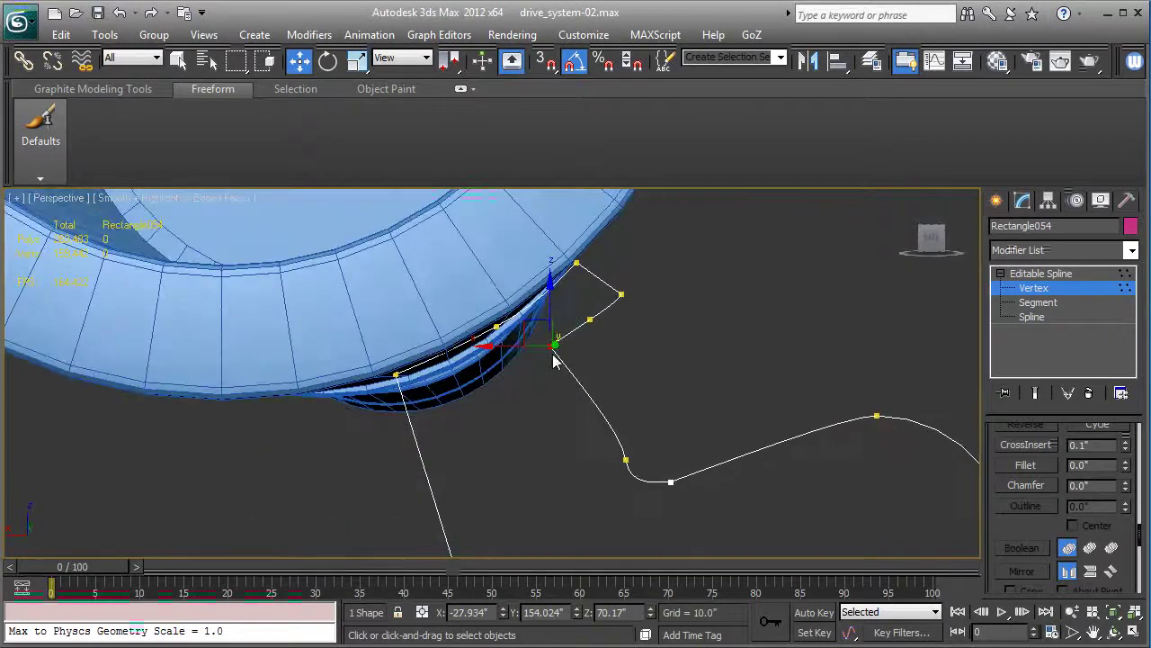
left_click_drag(552, 300, 552, 307)
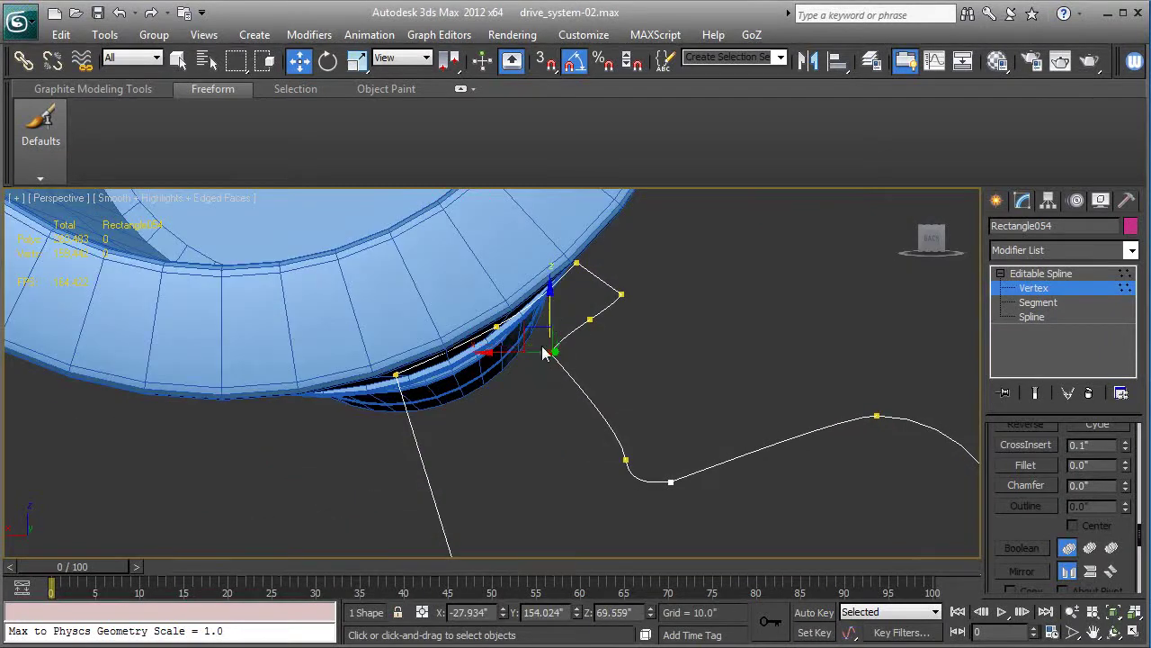
left_click_drag(499, 351, 508, 352)
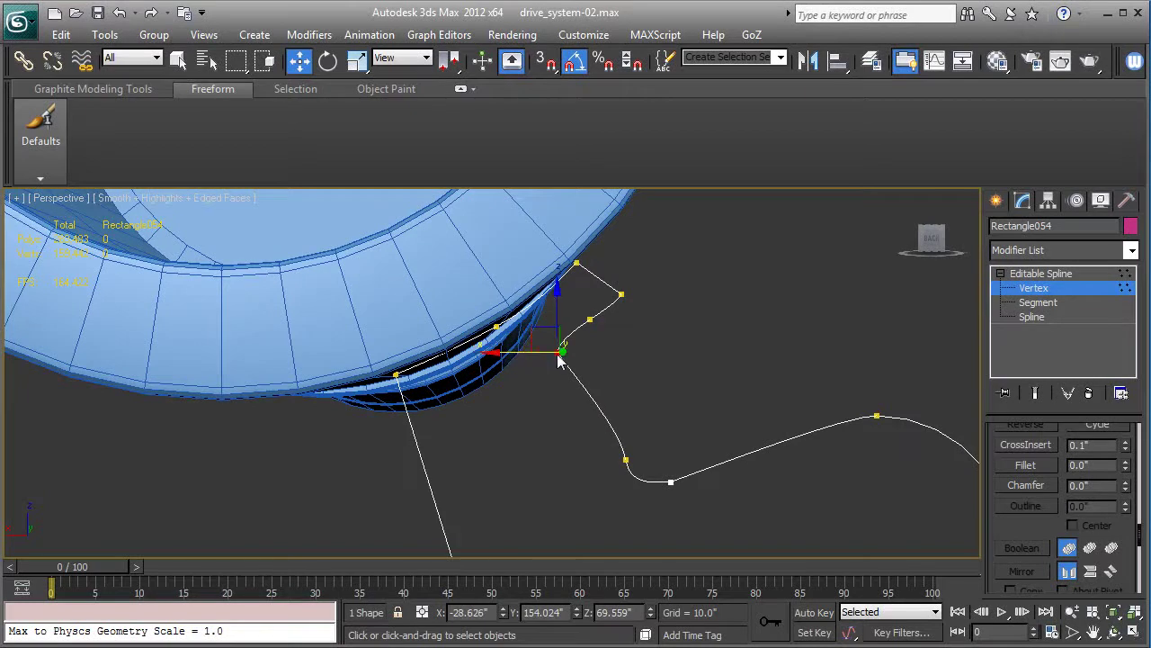
Convert the notch vertex to Bezier and adjust its handles and those of the vertex below to smooth the neck's curve.
right_click(558, 358)
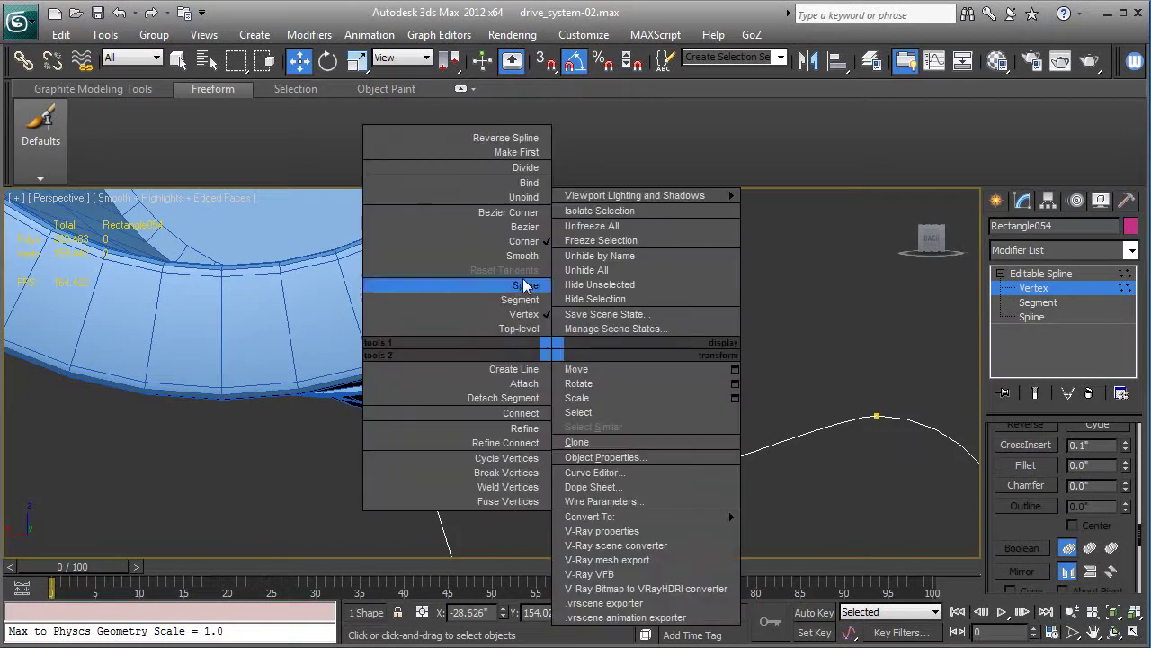
left_click(522, 228)
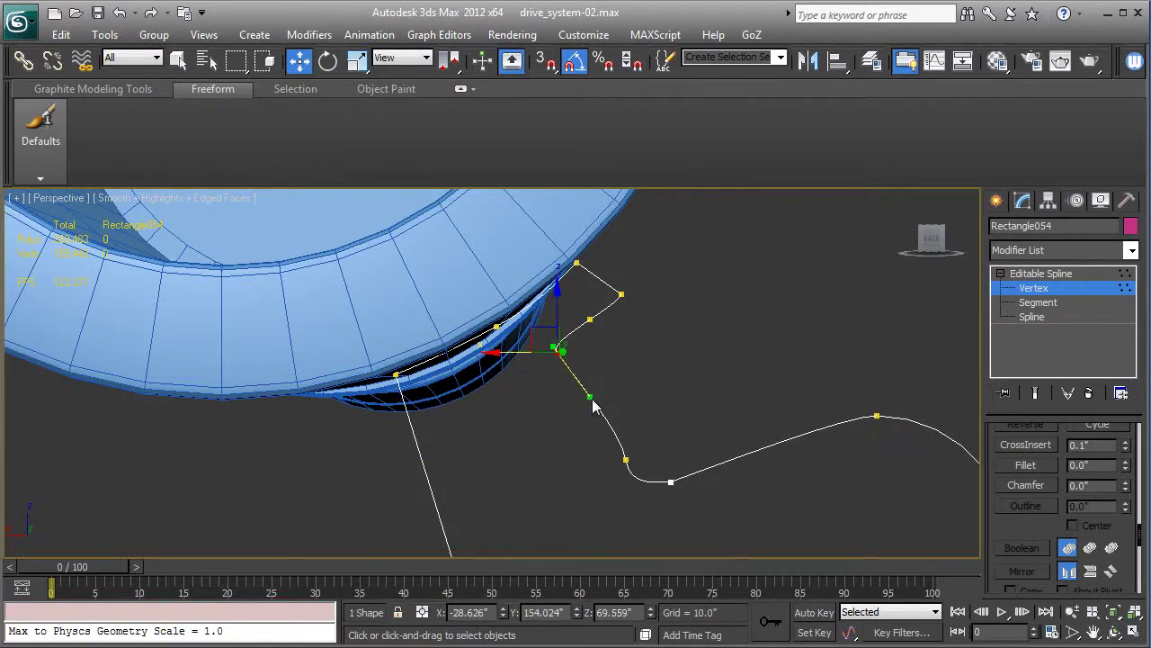
left_click_drag(592, 407, 569, 403)
left_click(628, 461)
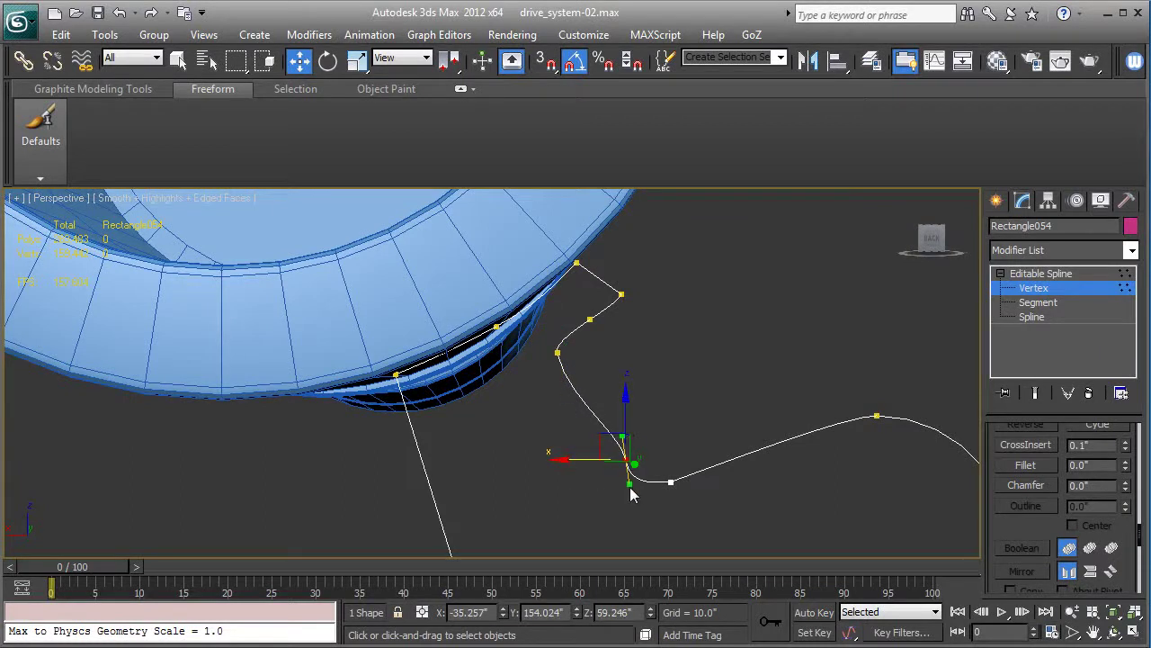
left_click_drag(631, 491, 645, 487)
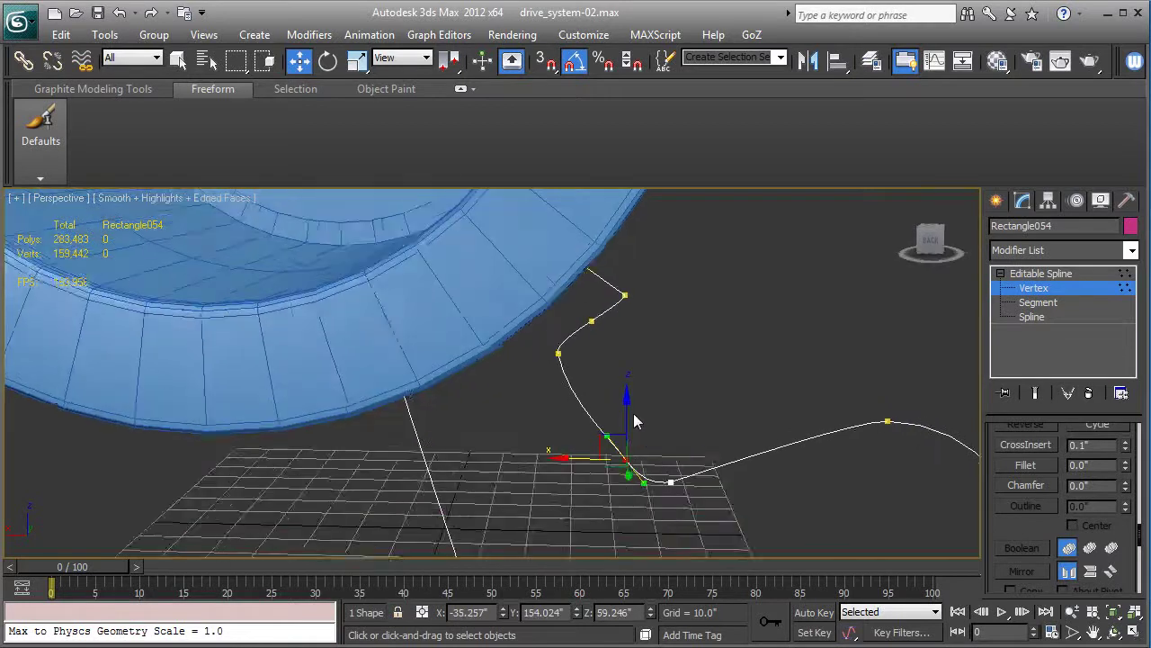
Lower the middle vertex of the outline's top edge to Z 71.716" to follow the boiler's curve.
mouse_move(635, 421)
middle_mouse_down("alt")
mouse_move(617, 399)
mouse_move(627, 401)
middle_mouse_up("alt")
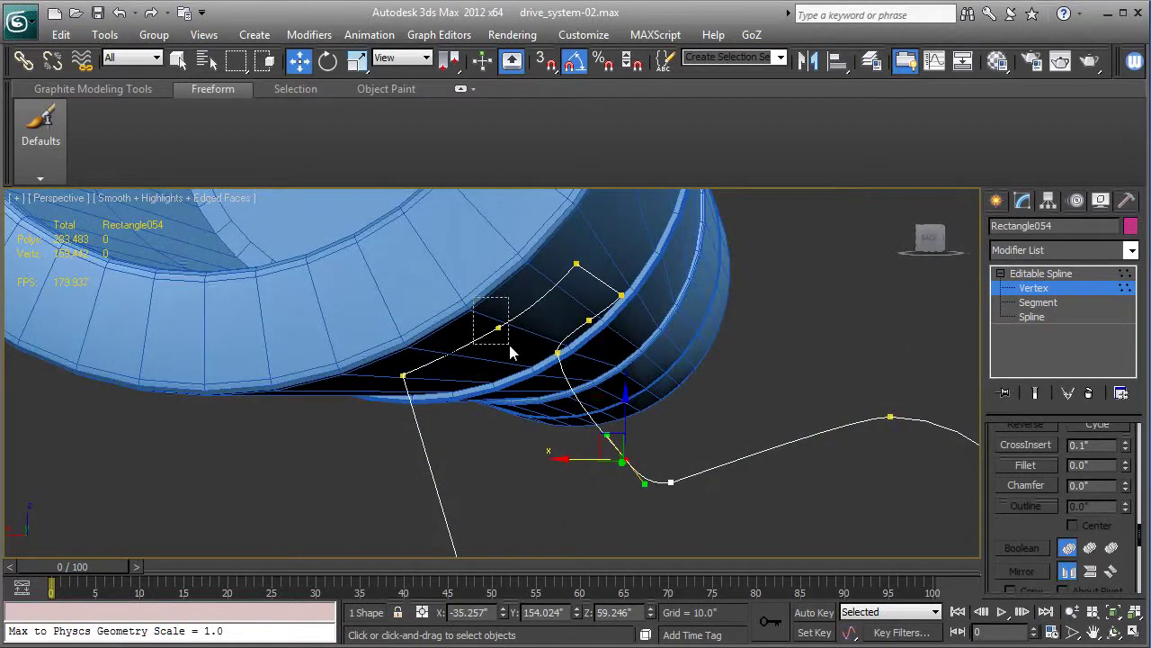
left_click_drag(509, 345, 509, 346)
left_click_drag(501, 285, 501, 290)
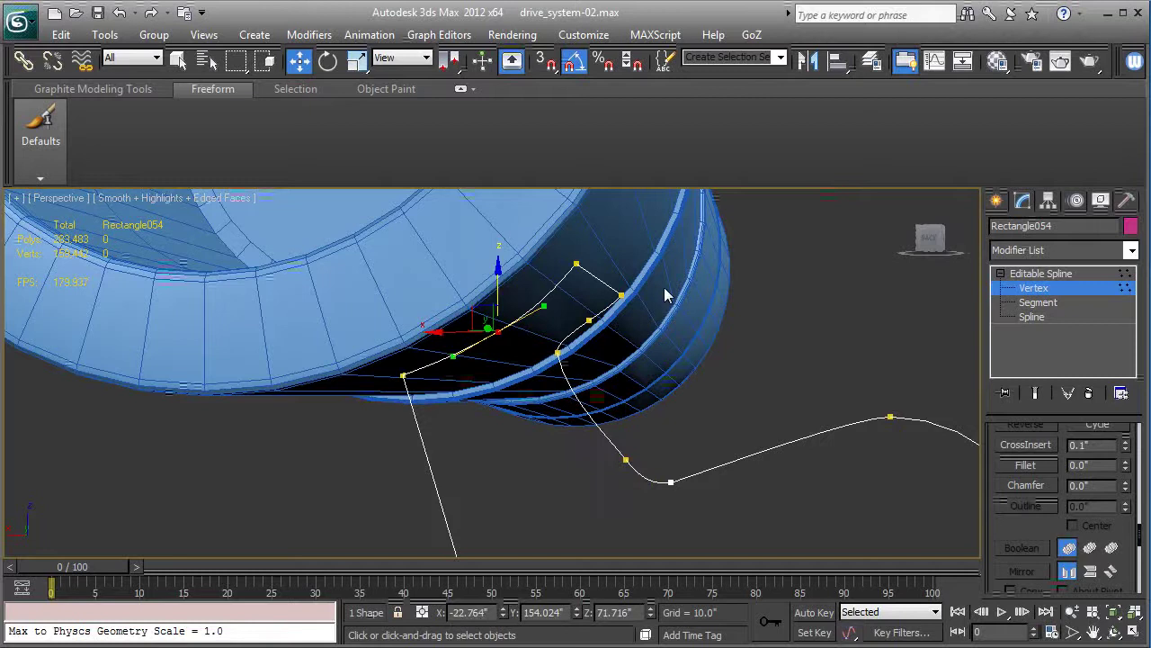
Leave vertex level and apply an Extrude modifier to the plate outline.
left_click(1041, 272)
left_click(1041, 251)
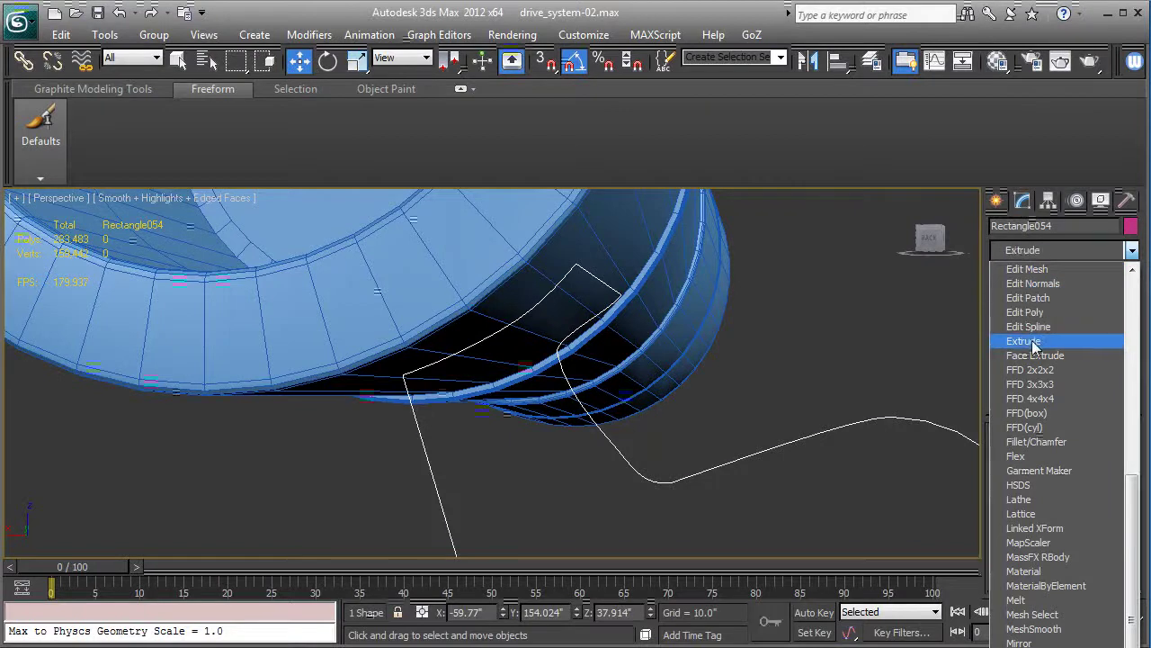
left_click(1026, 341)
middle_click_drag(770, 257, 963, 297, "alt")
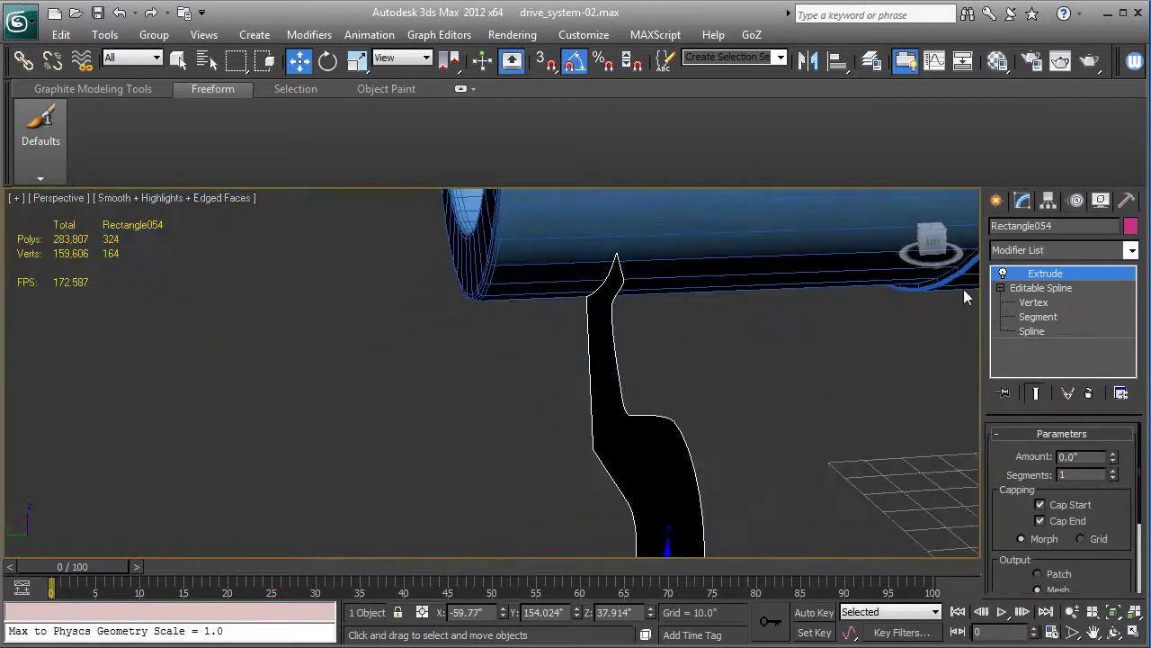
Switch to the left view and unhide all objects without unhiding the layers.
key("l")
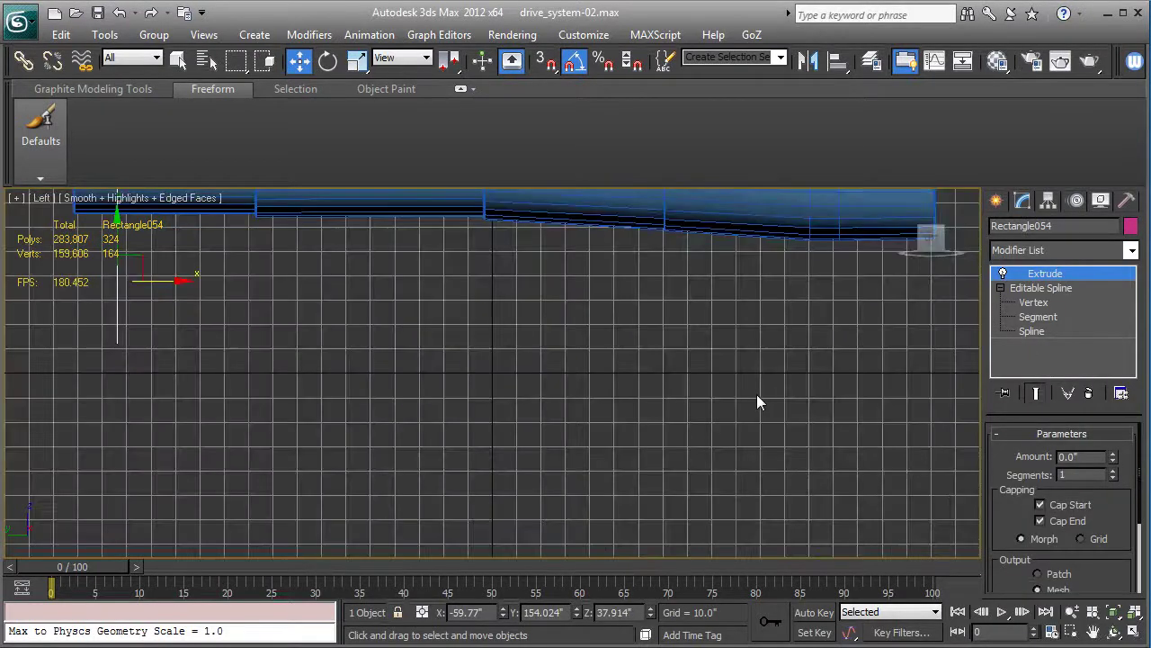
left_click(1101, 200)
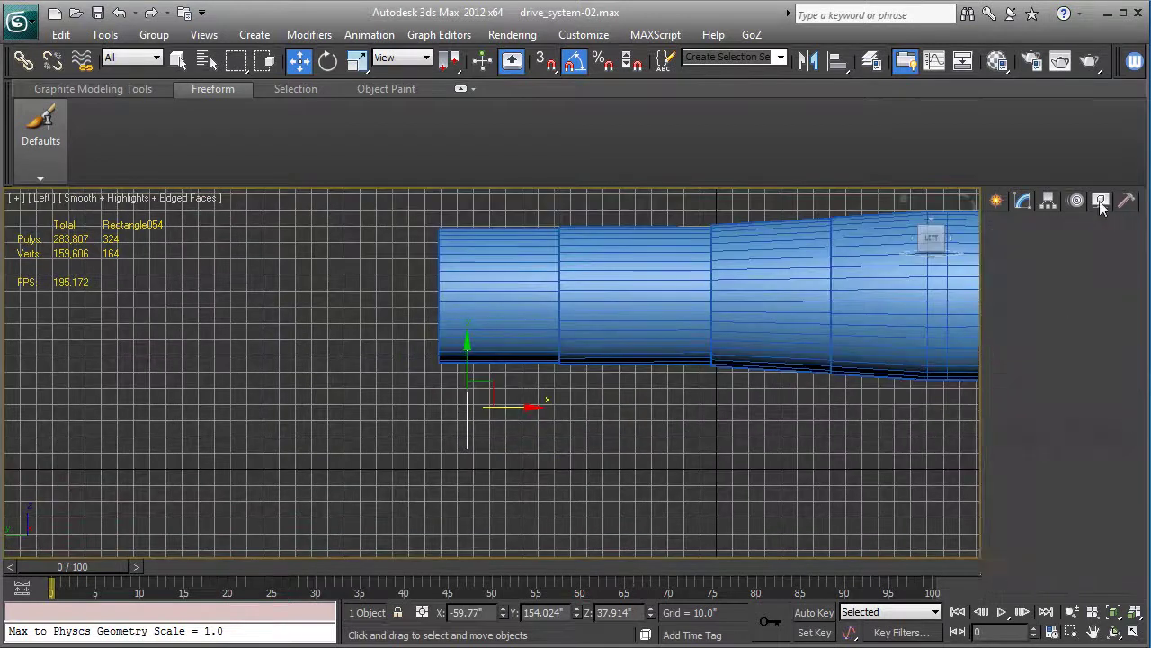
left_click(1071, 588)
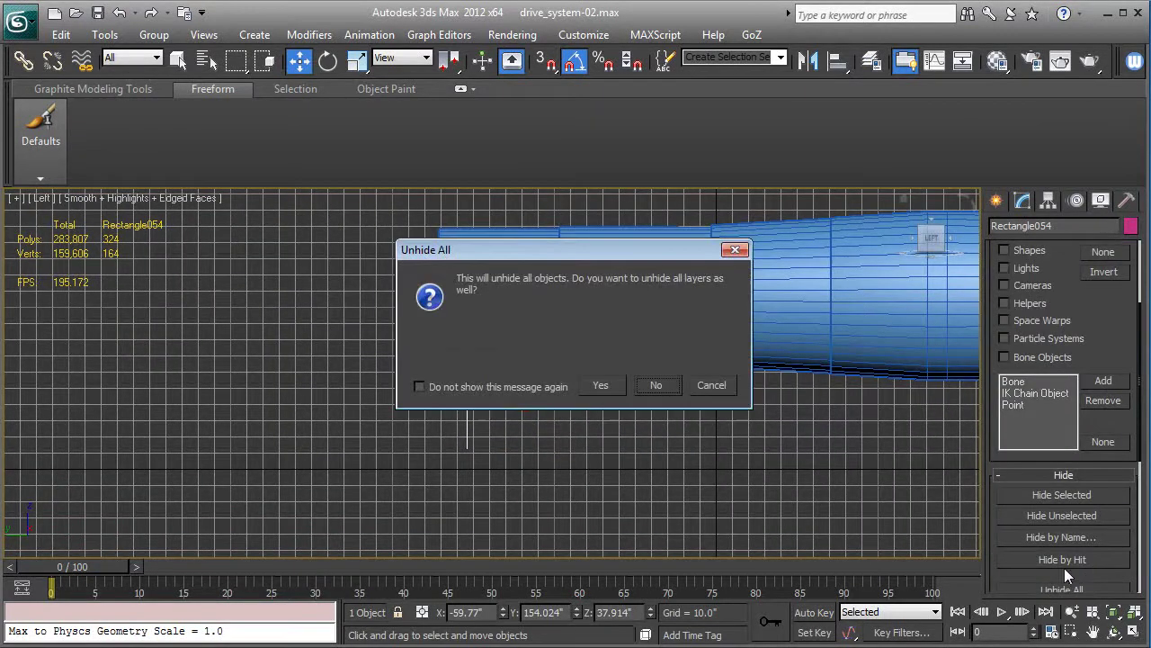
left_click(657, 385)
scroll(675, 373, "up", 10)
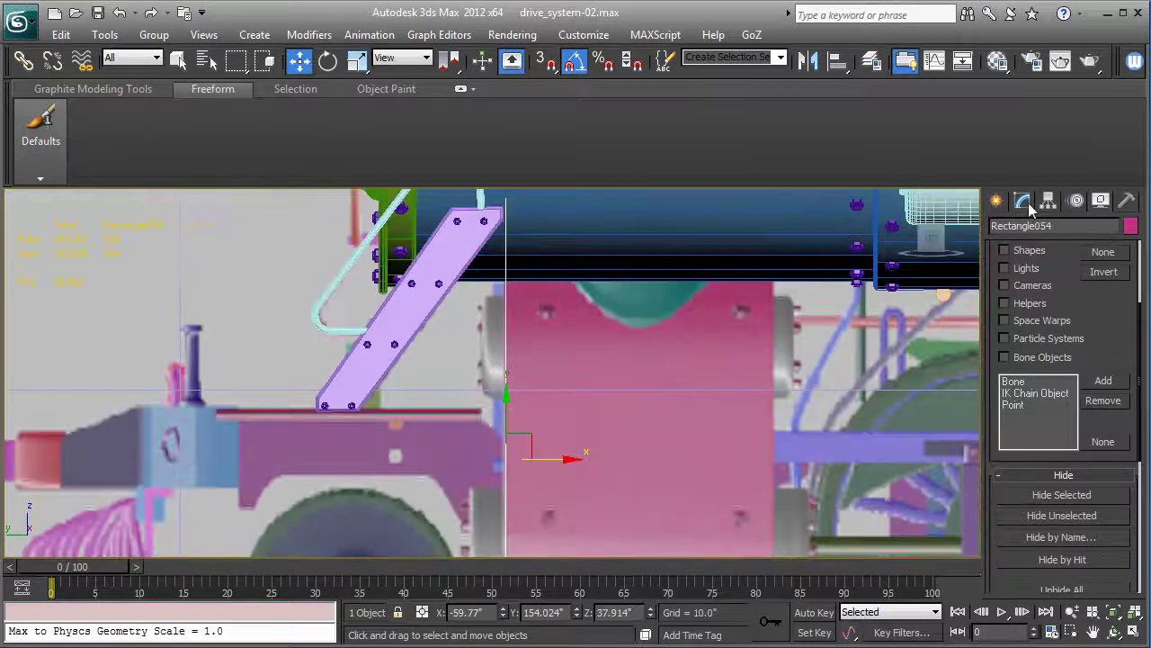
Set the plate's extrusion amount to -41.5" to match the pink cylinder block in the side reference and inspect it in perspective.
left_click(1023, 200)
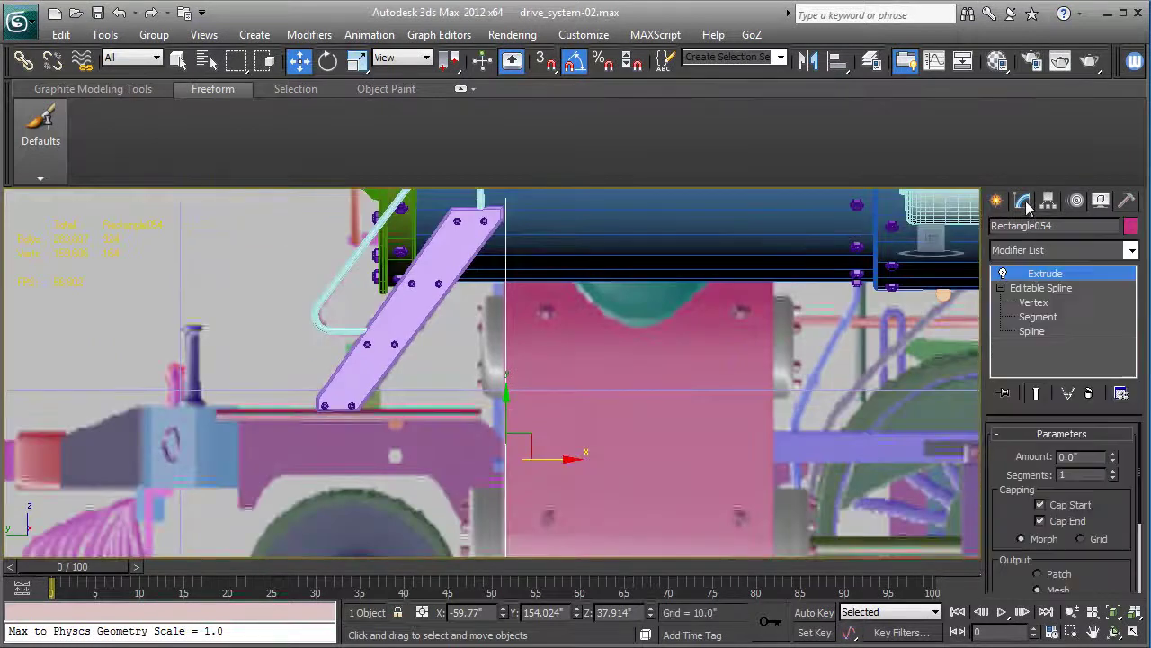
scroll(1065, 486, "down", 1)
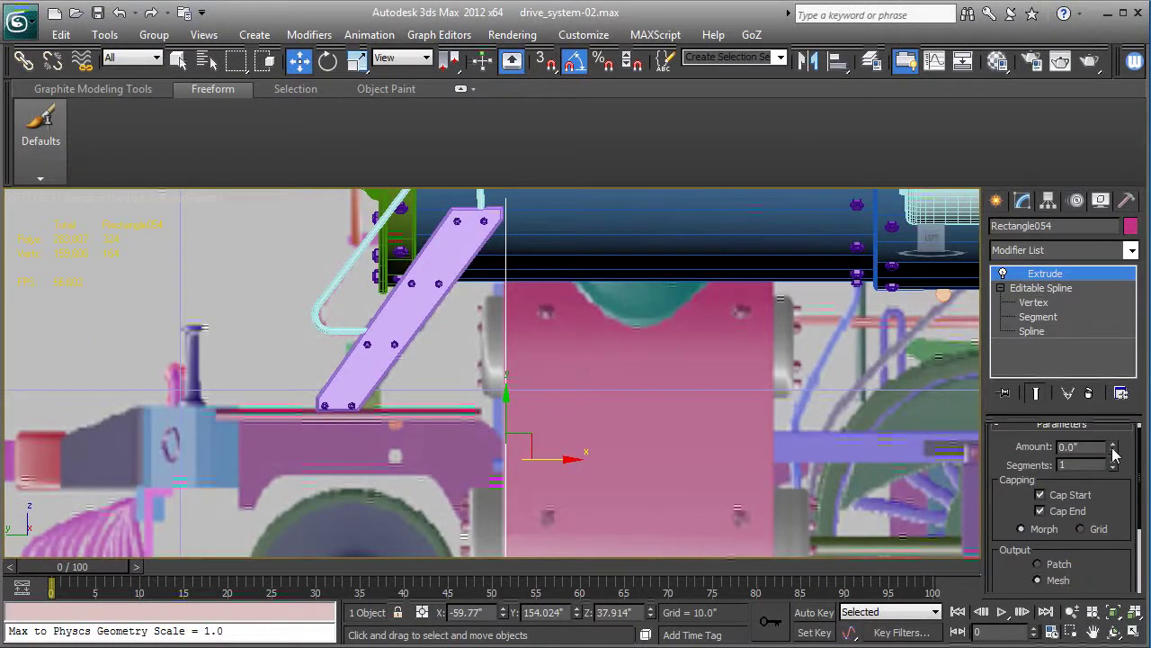
left_click_drag(1114, 454, 1134, 531)
key("p")
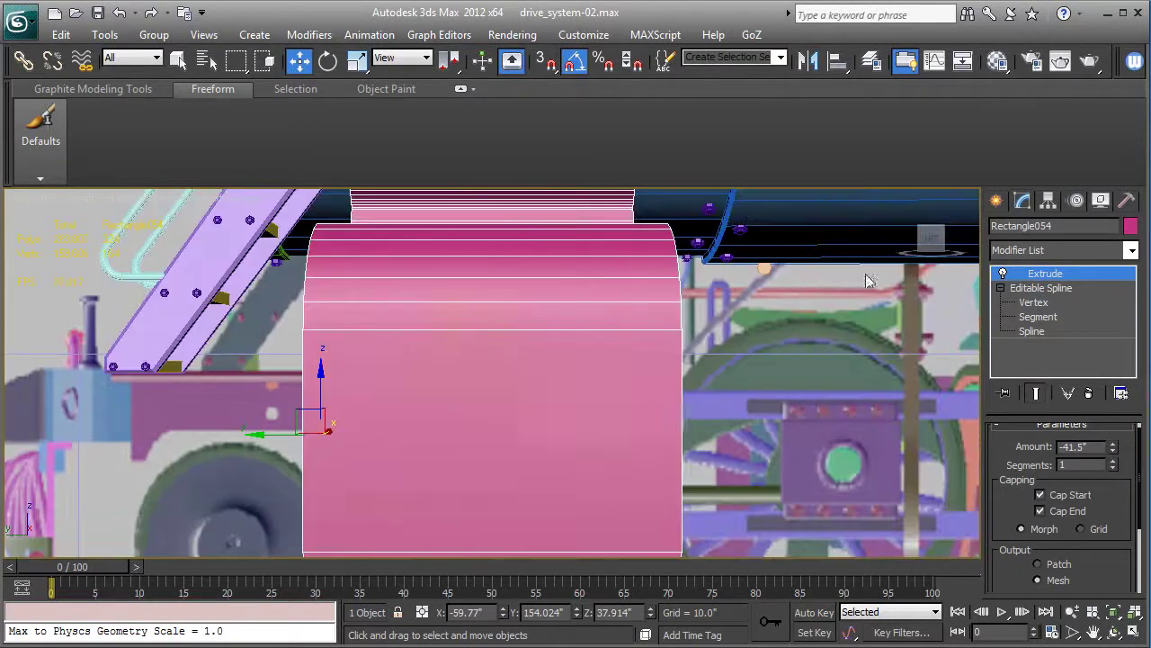
middle_click_drag(529, 316, 678, 328, "alt")
scroll(678, 329, "down", 2)
mouse_move(525, 353)
middle_mouse_down("alt")
mouse_move(585, 349)
mouse_move(536, 343)
mouse_move(506, 362)
mouse_move(525, 357)
middle_mouse_up("alt")
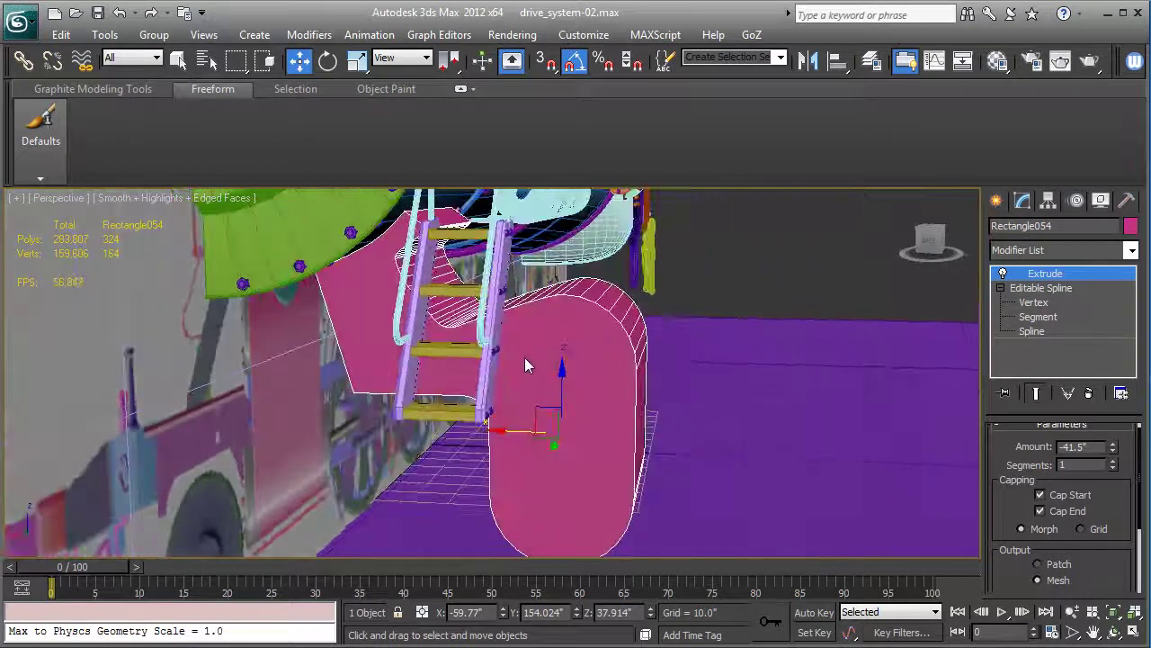
Move the outline's lower inner corner vertex sideways to the locomotive's centreline in the back view.
key("k")
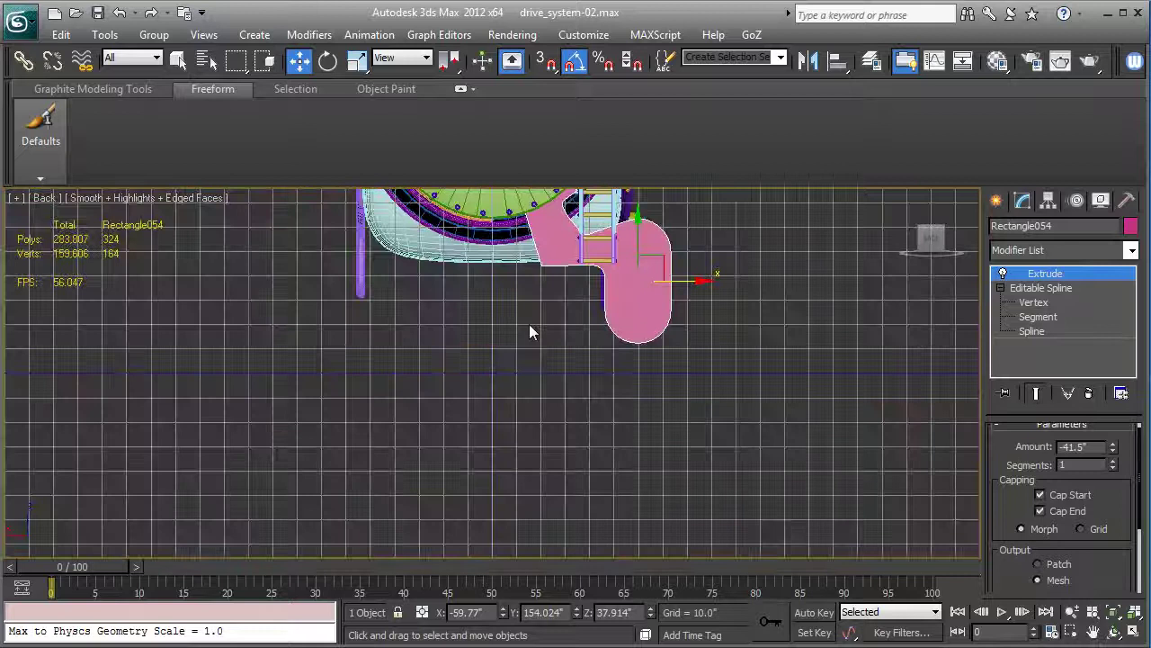
key("z")
middle_click_drag(529, 324, 605, 353)
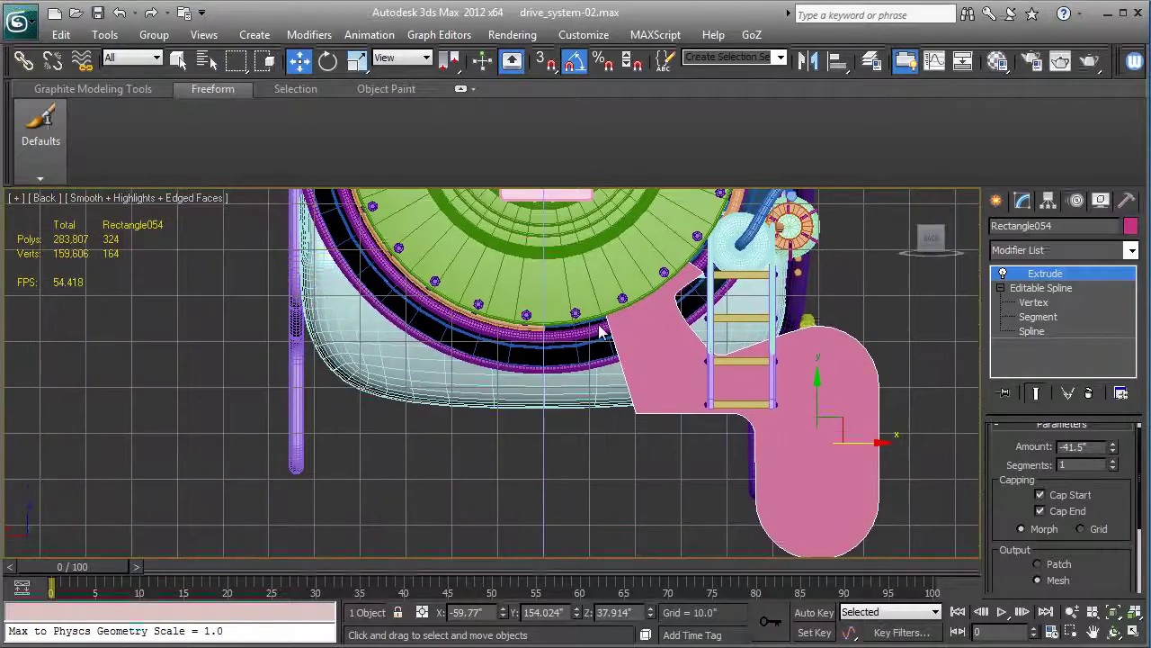
key("F3")
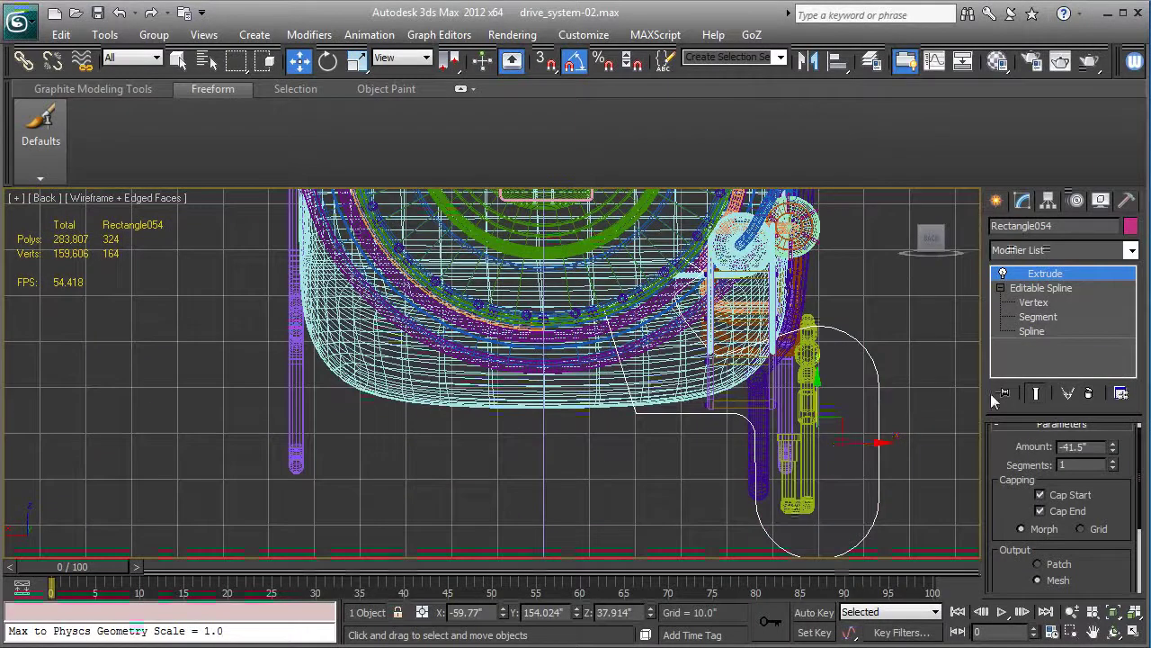
key("F3")
left_click(1025, 302)
key("F3")
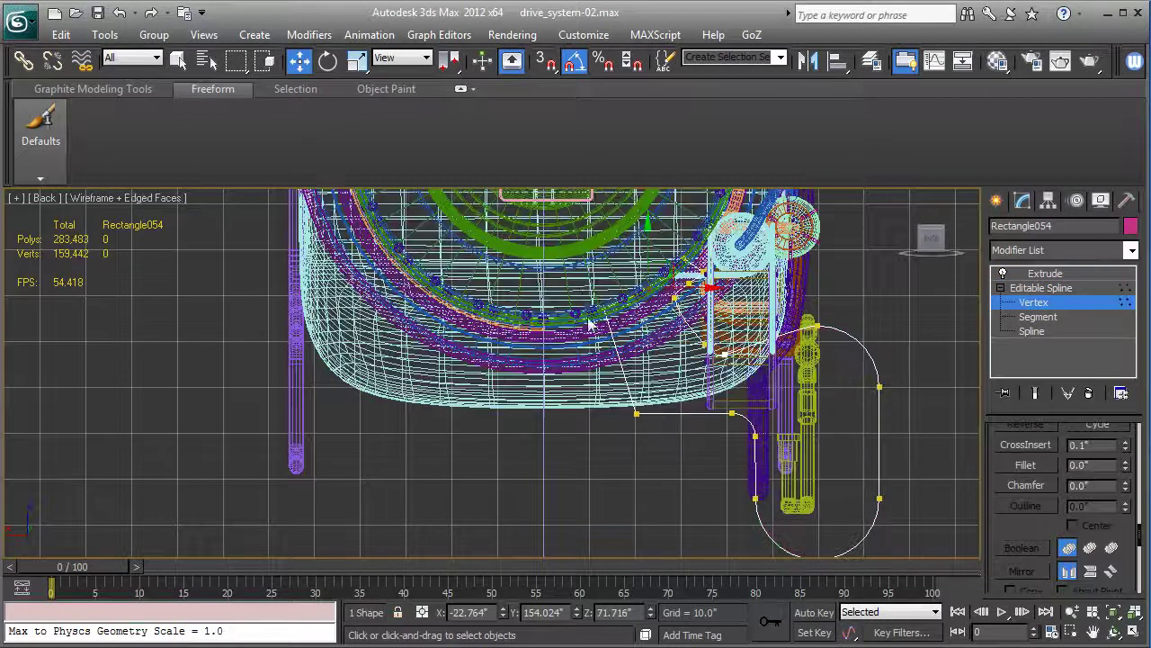
key("F3")
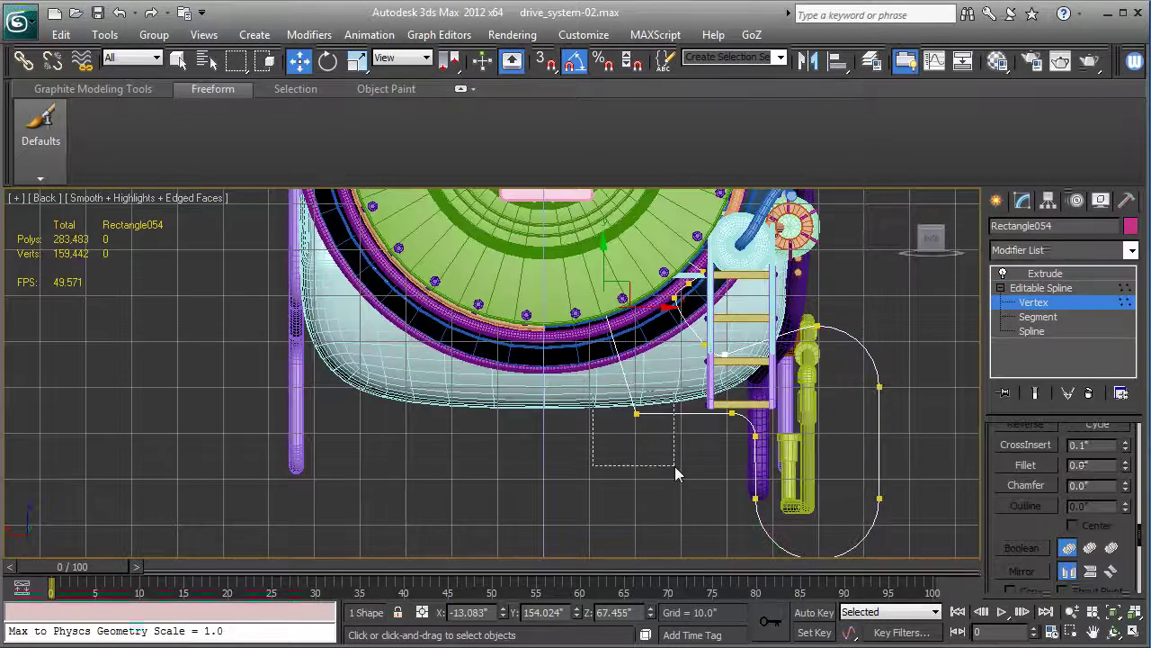
left_click_drag(676, 467, 676, 468)
left_click_drag(680, 421, 593, 421)
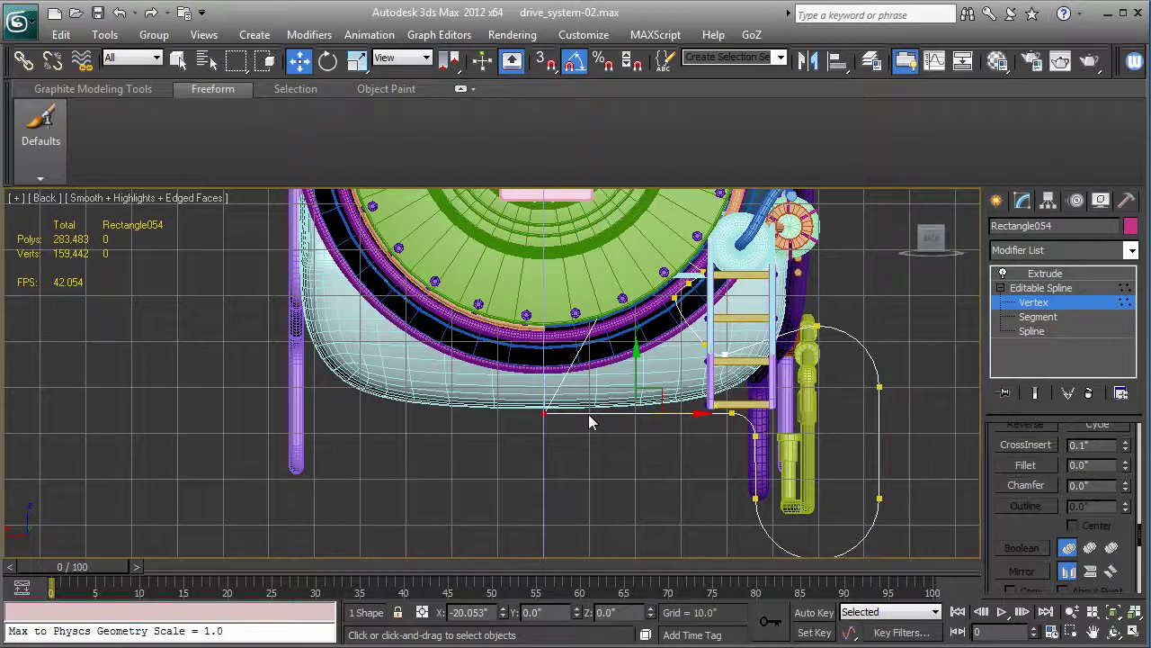
Move the outline's upper inner vertex to X 0.134" at the centreline and lower it to Z 65.896".
key("F3")
scroll(627, 310, "up", 2)
left_click(651, 285)
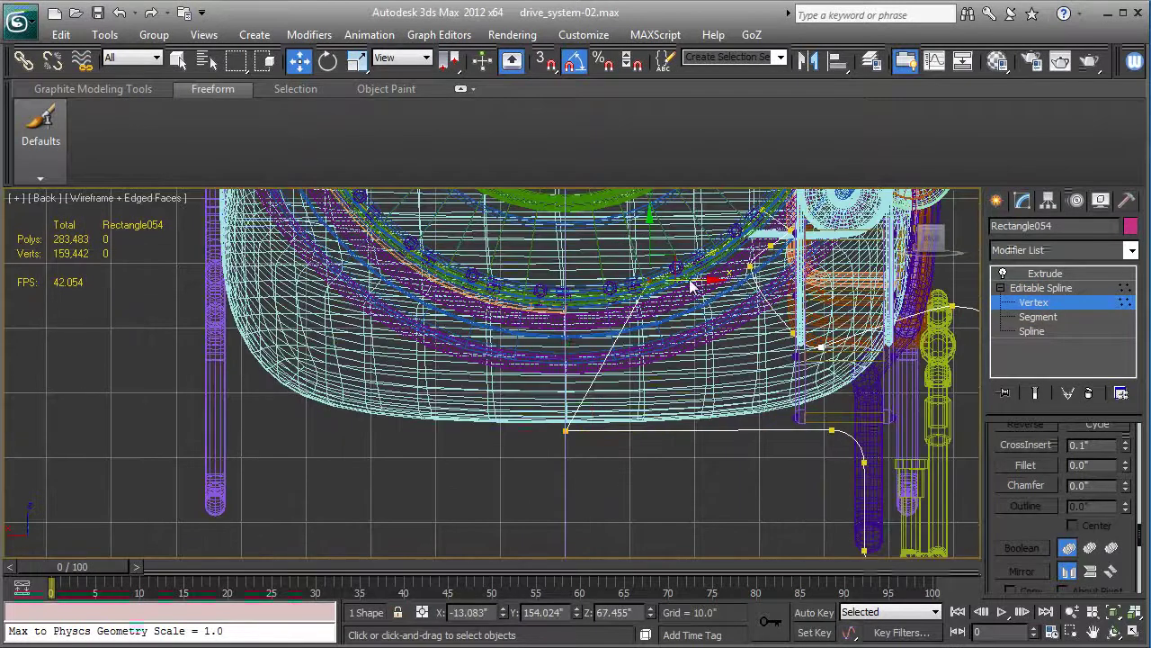
left_click_drag(696, 286, 612, 268)
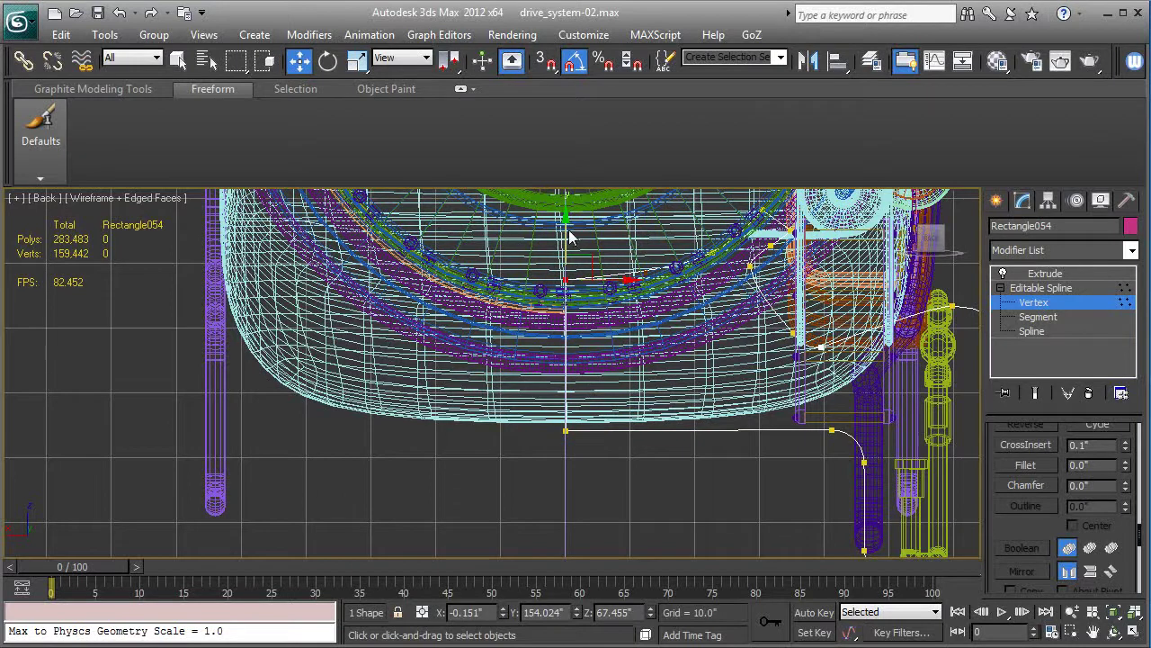
left_click_drag(615, 286, 610, 286)
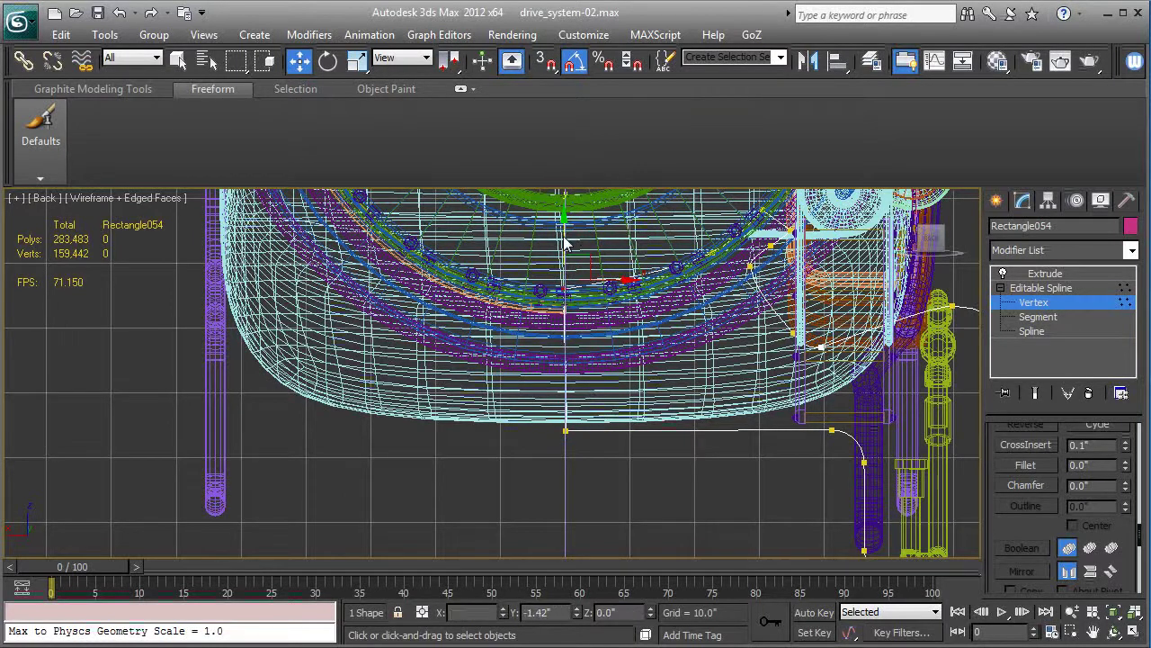
Return to the Extrude level in perspective and examine how the extruded block meets the boiler front.
key("p")
key("z")
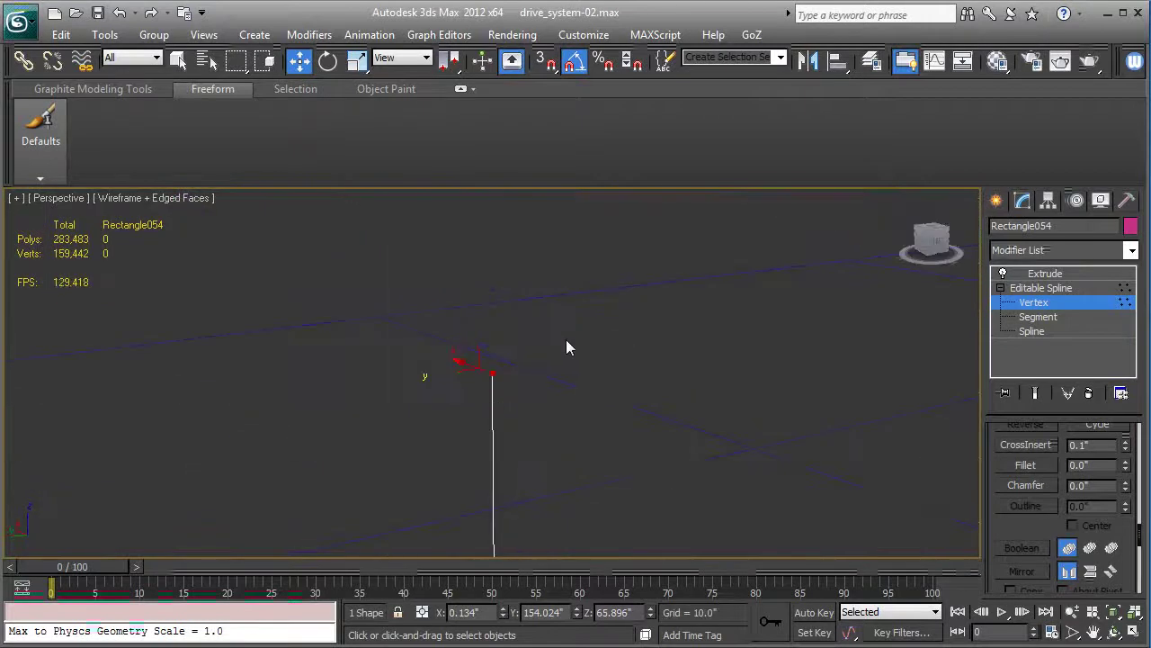
key("F3")
scroll(550, 351, "down", 5)
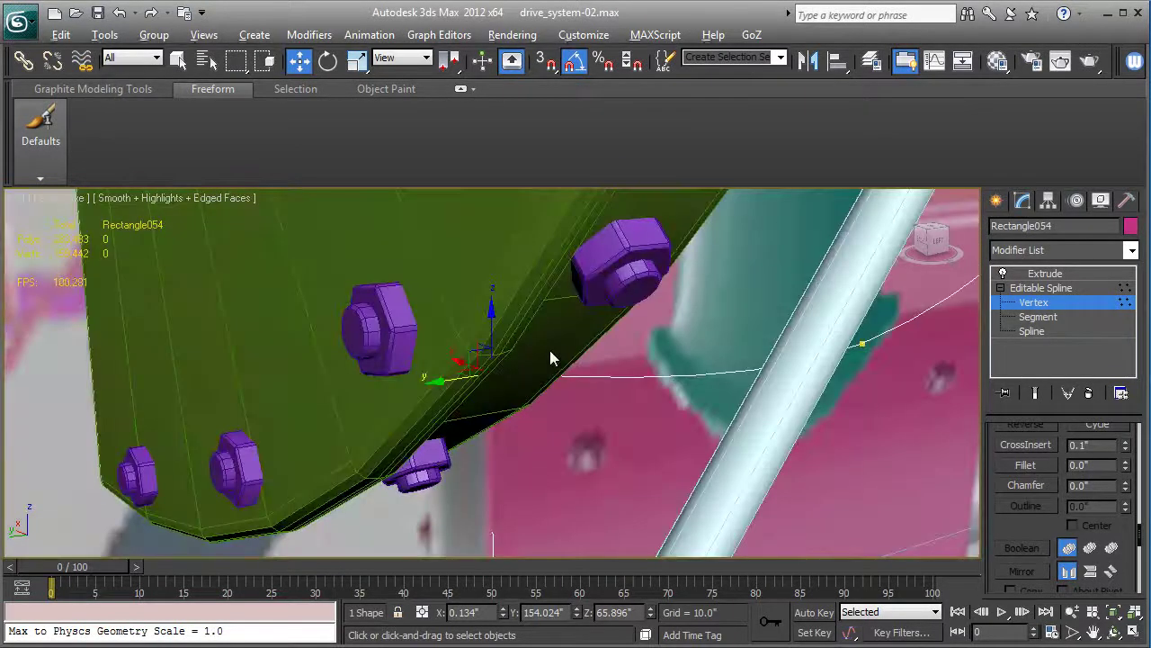
middle_click_drag(550, 351, 537, 338, "alt")
left_click(1033, 287)
left_click(1038, 274)
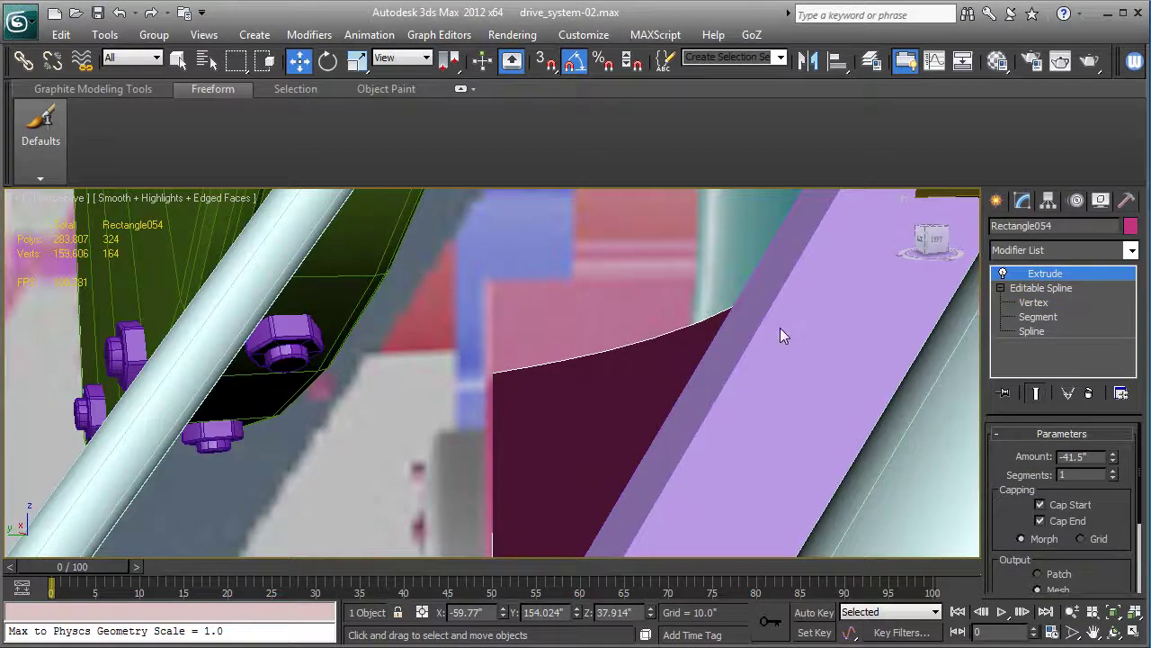
middle_click_drag(780, 329, 707, 342, "alt")
scroll(787, 302, "down", 4)
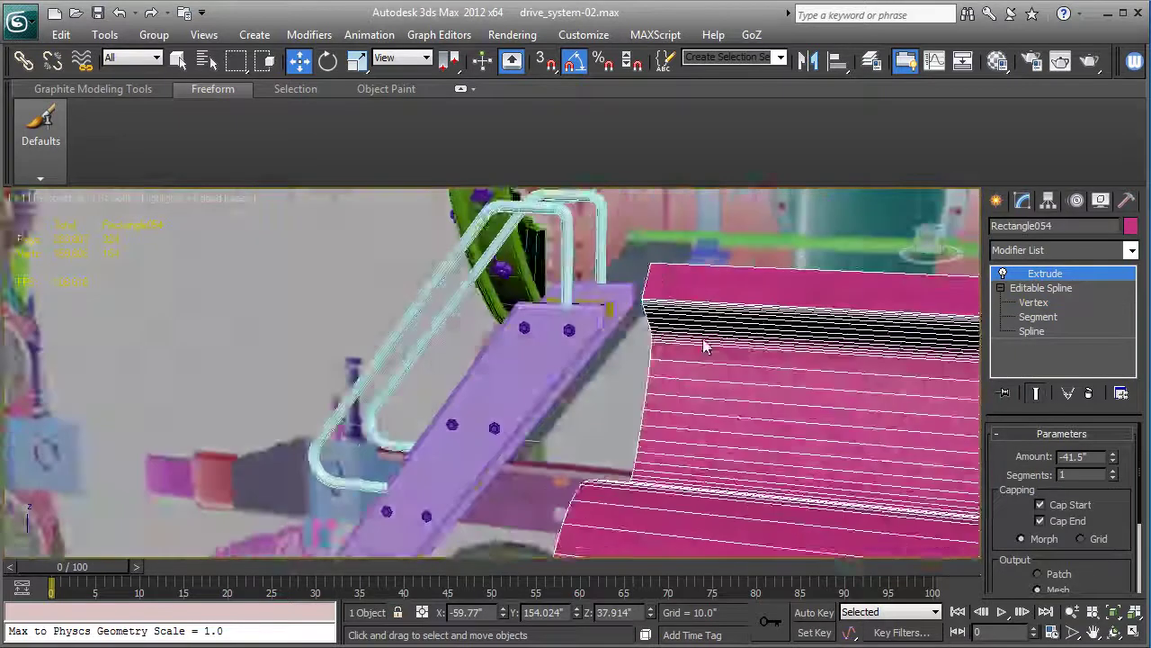
Unhide all objects without unhiding the layers and bring the block's junction with the boiler into view.
left_click(1105, 204)
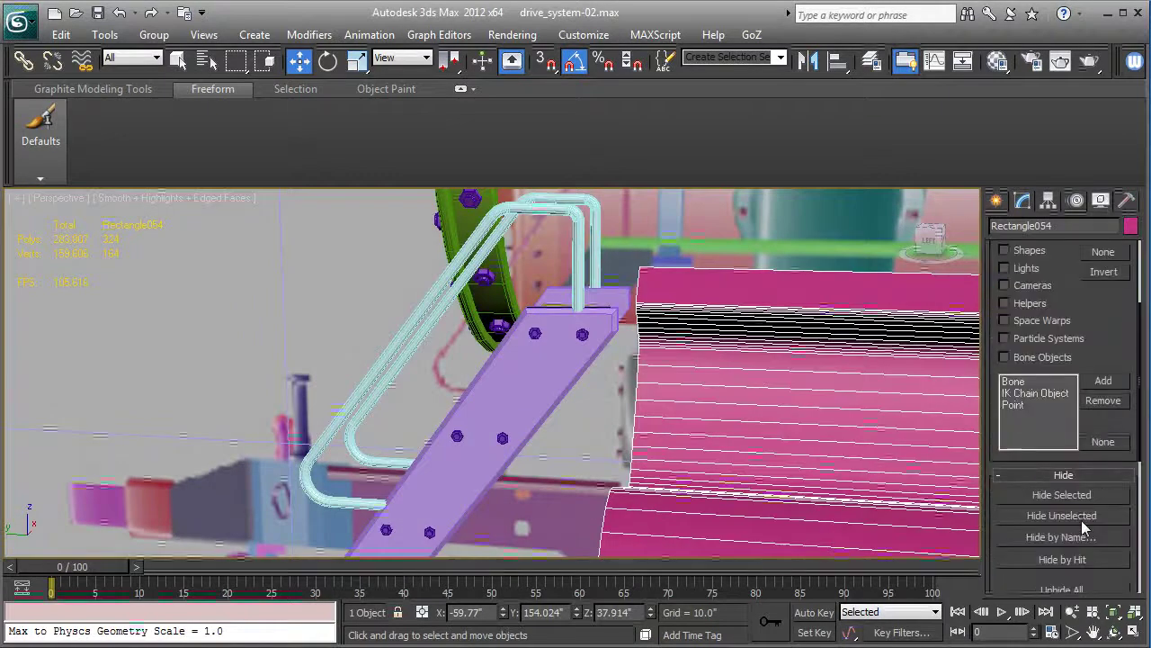
left_click(1080, 589)
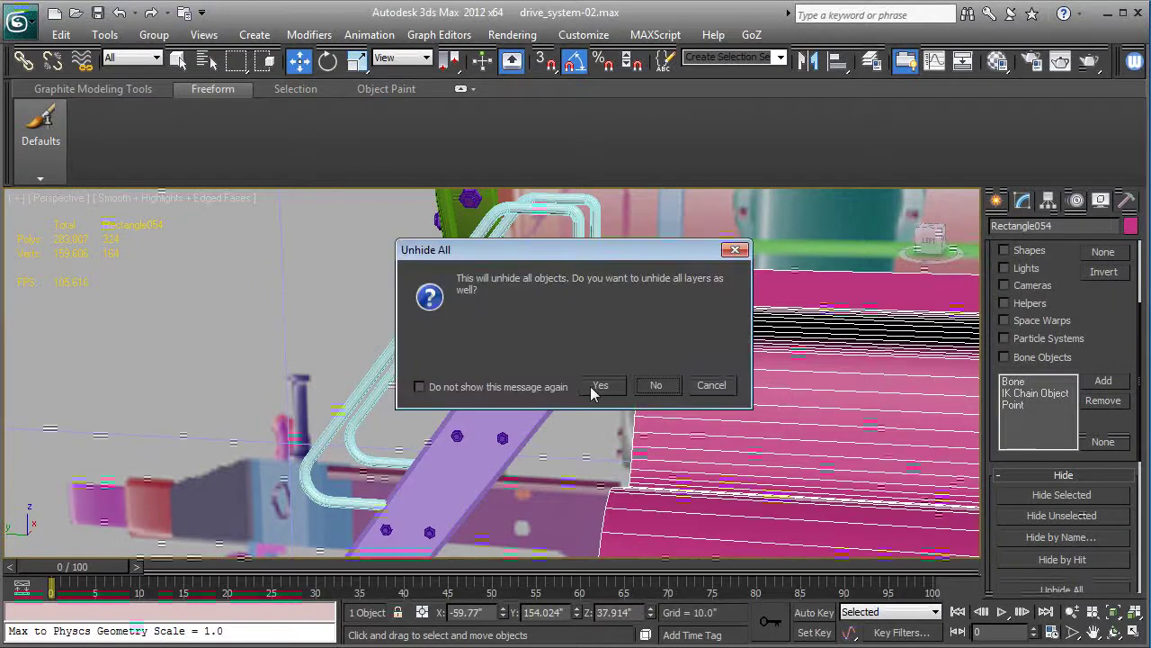
left_click(655, 385)
middle_click_drag(548, 402, 516, 448, "alt")
scroll(518, 442, "down", 6)
scroll(652, 364, "up", 2)
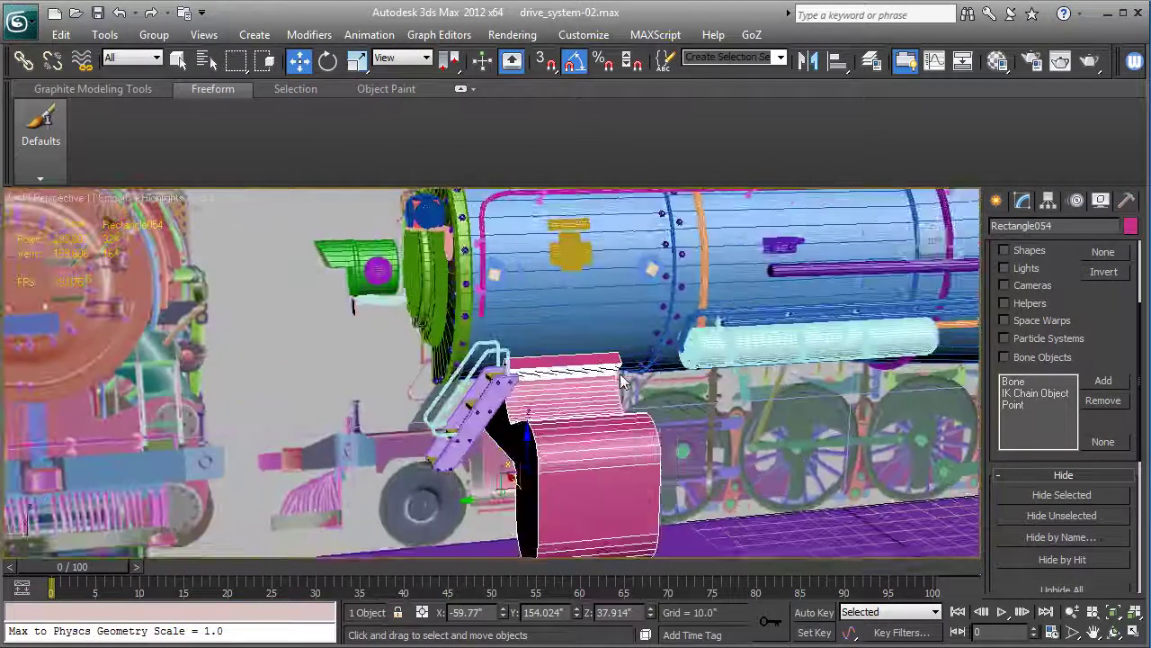
middle_click_drag(632, 381, 706, 331, "alt")
Show the extruded end result at vertex level and lower the upper centreline vertex to Z 65.228".
key("F3")
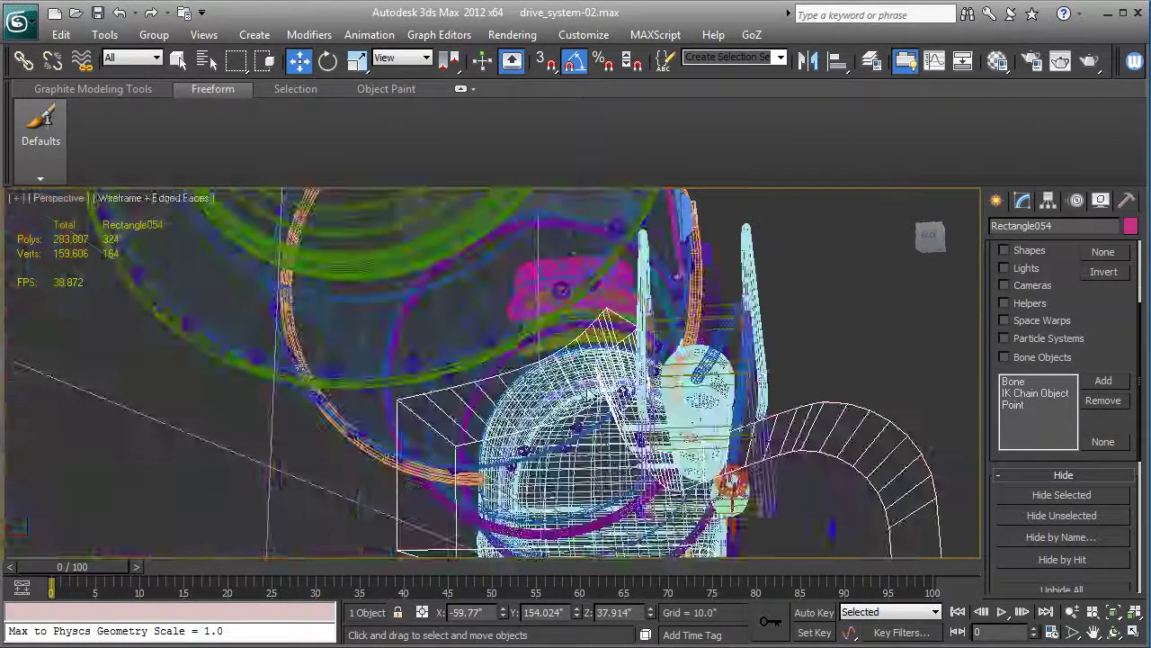
key("F3")
key("F3")
left_click(1023, 200)
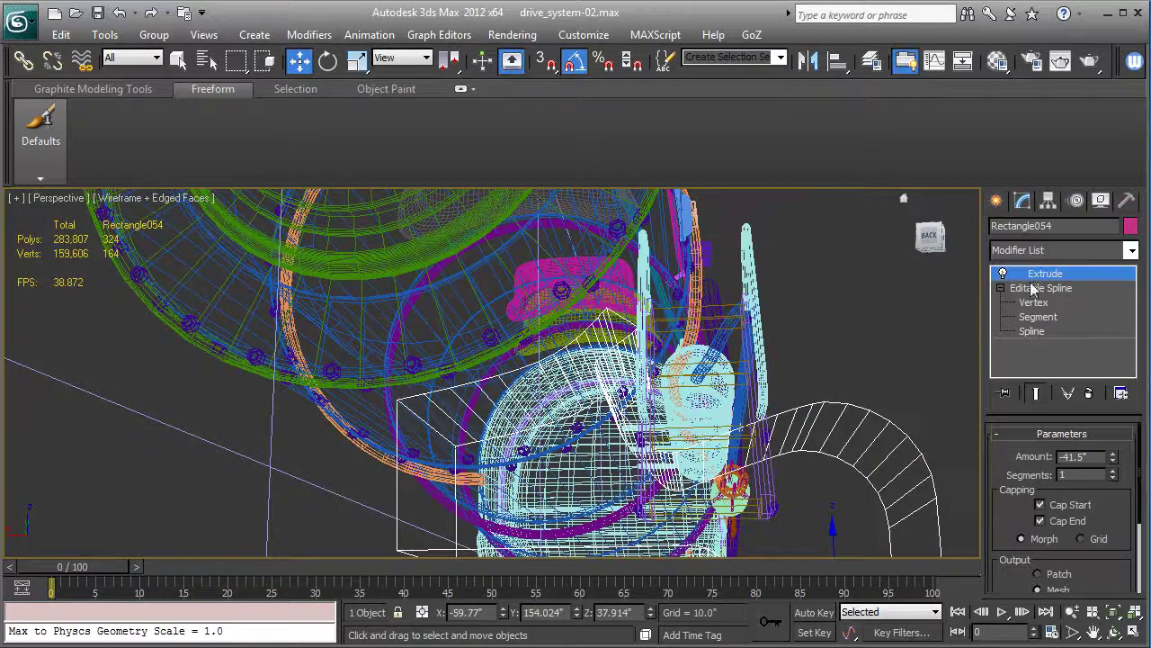
left_click(1044, 289)
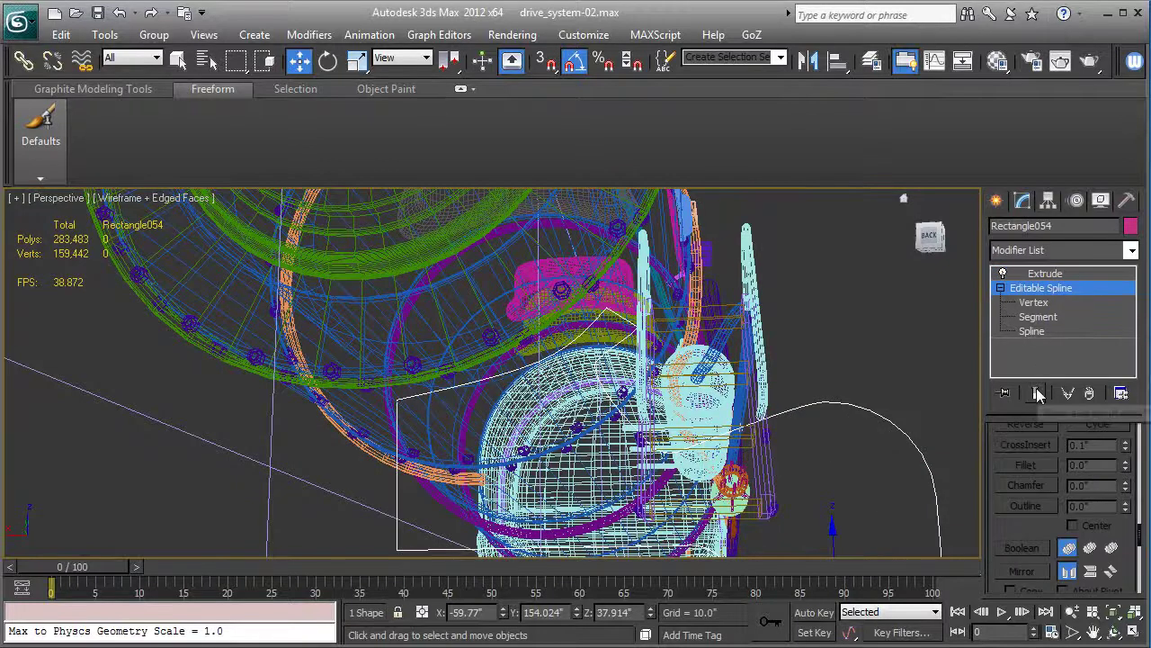
key("F3")
left_click(1035, 302)
key("F3")
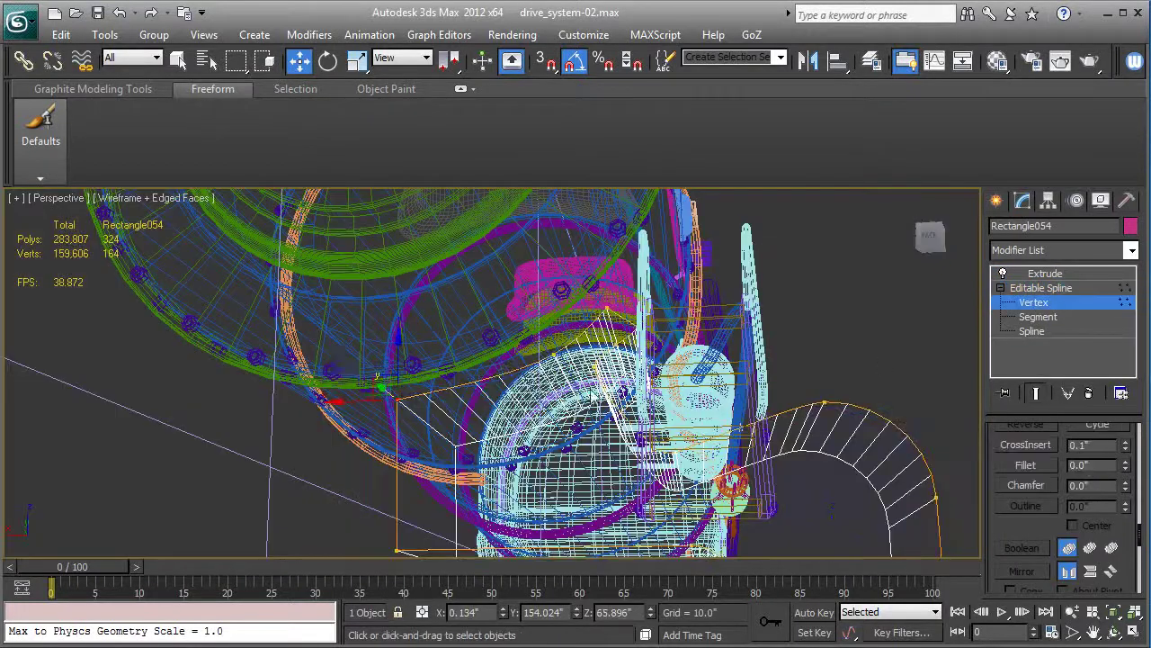
key("F3")
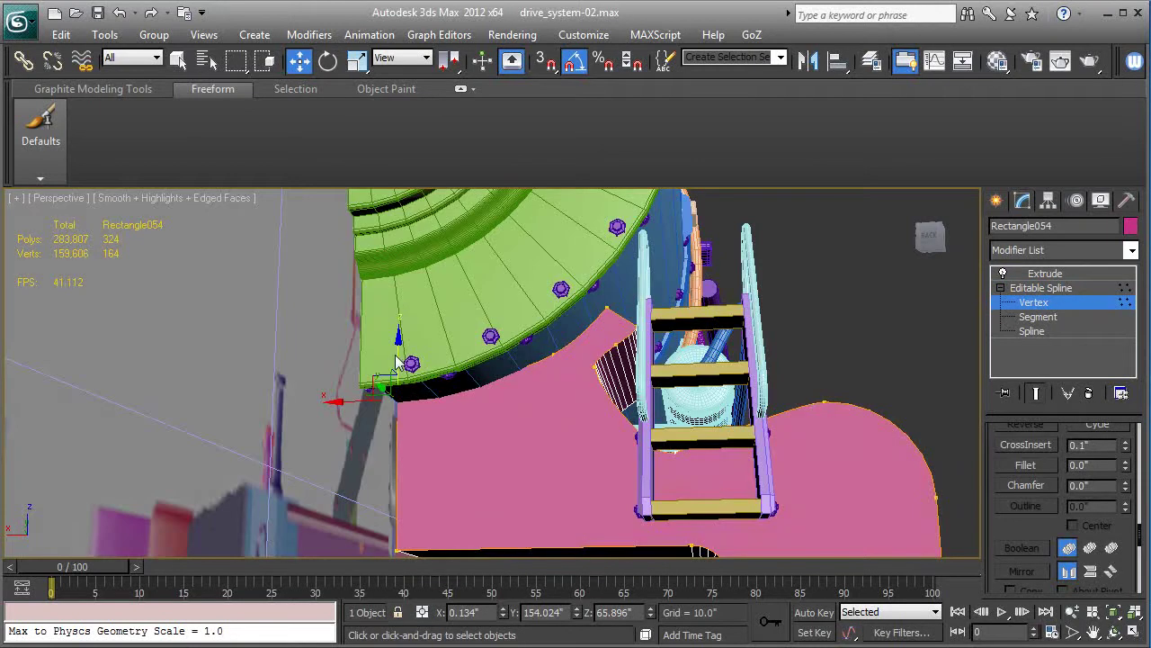
key("F4")
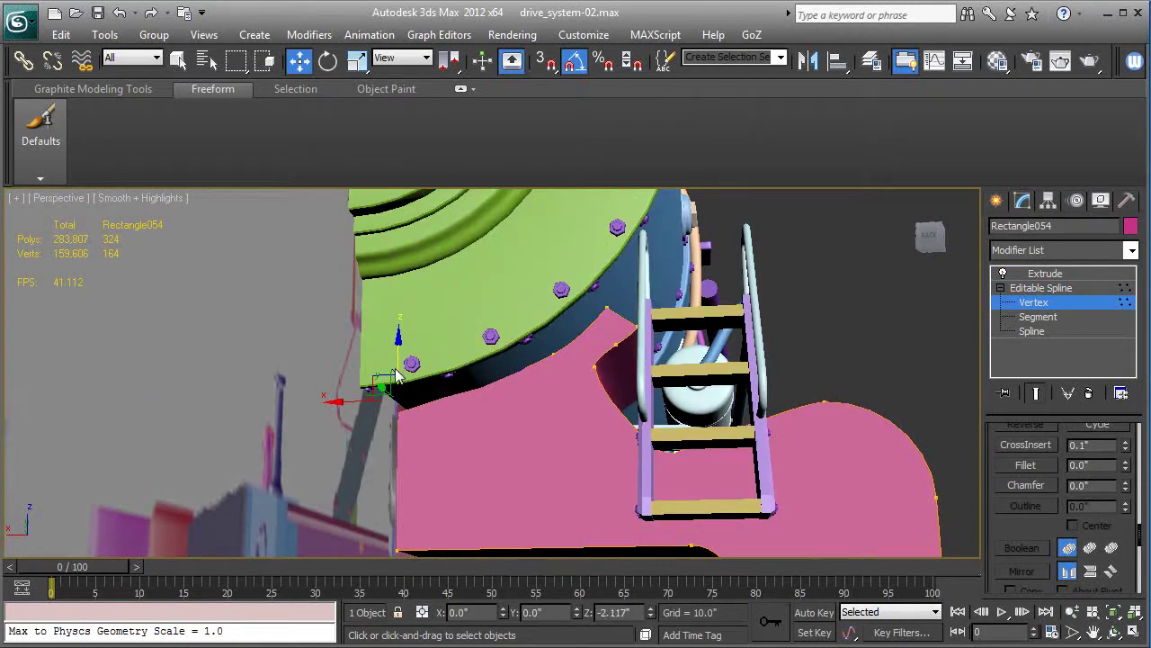
key("F4")
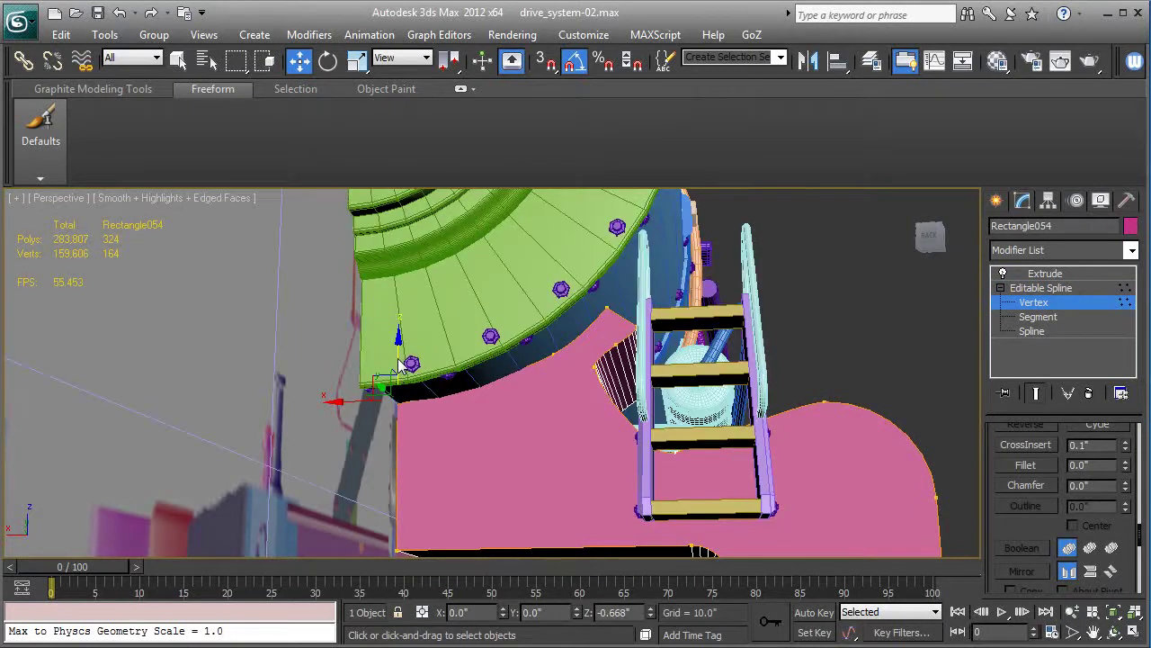
left_click(401, 364)
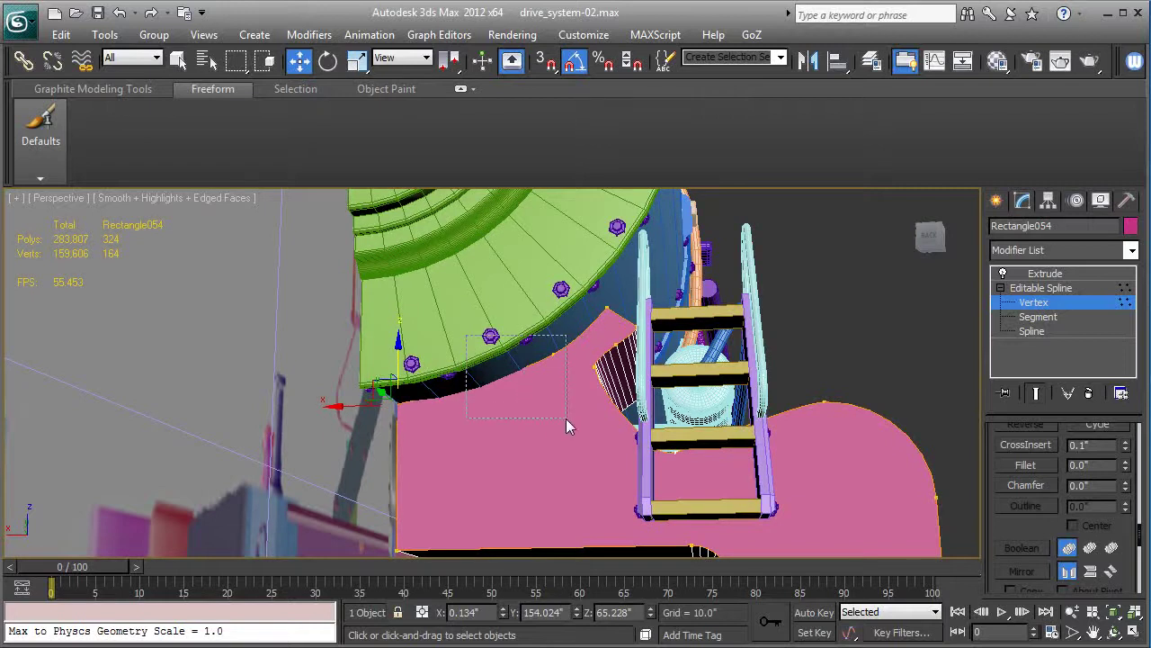
Move the middle vertex of the block's curved top edge to X -16.241" and Z 69.04".
left_click_drag(565, 418, 565, 416)
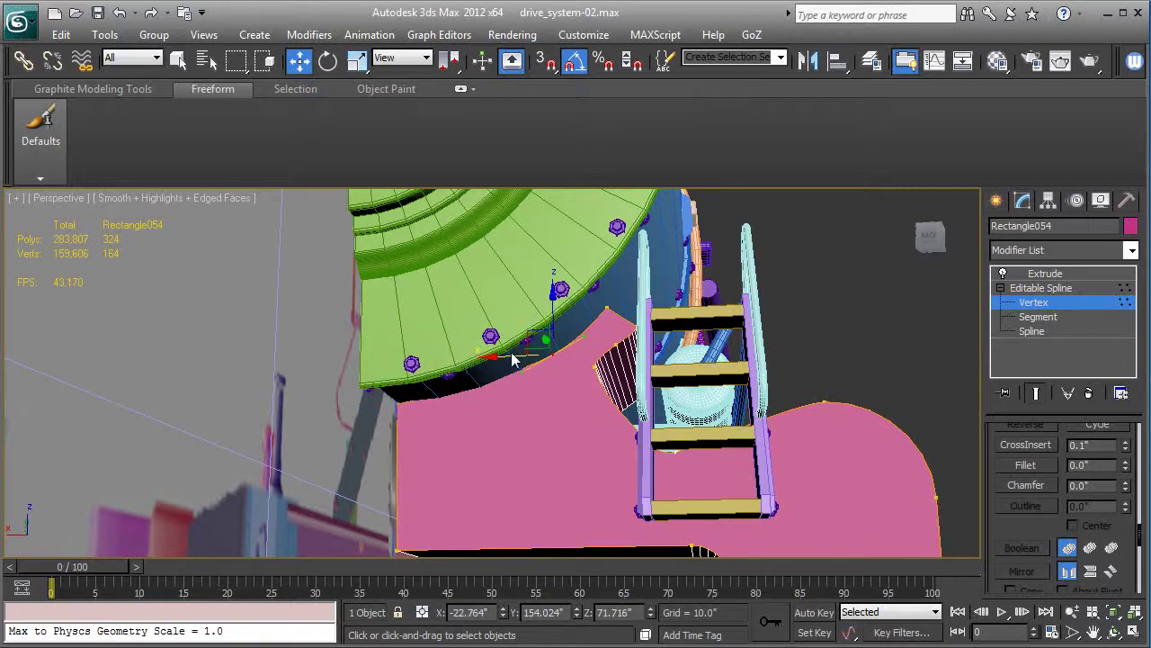
left_click_drag(511, 357, 460, 365)
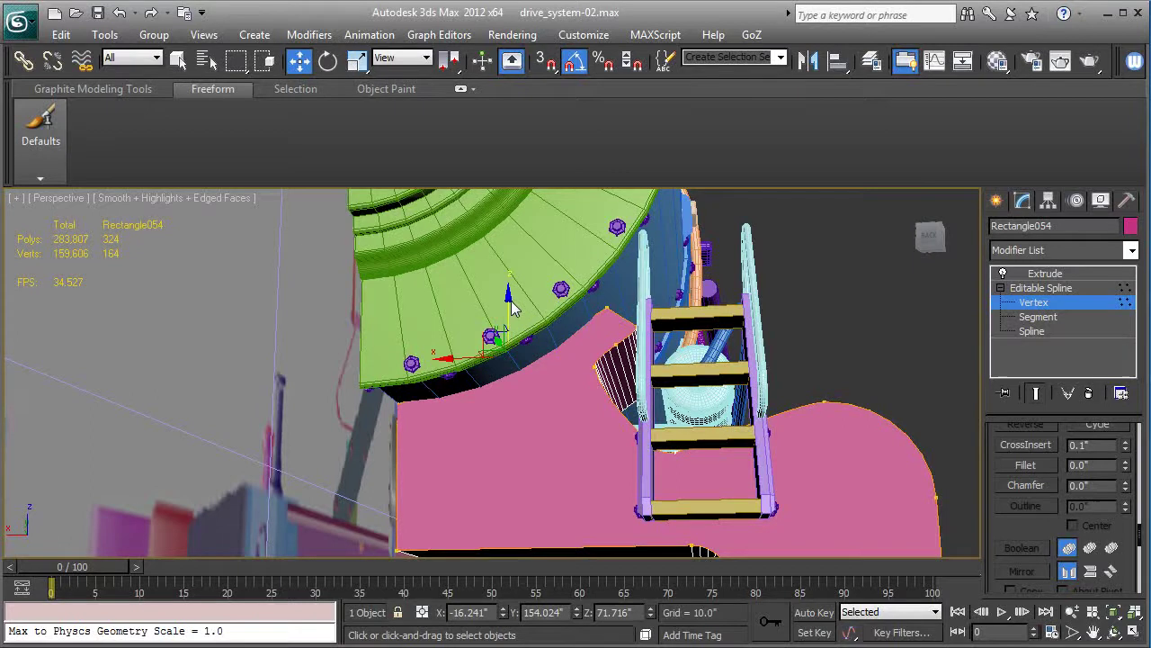
left_click_drag(511, 307, 515, 330)
key("F3")
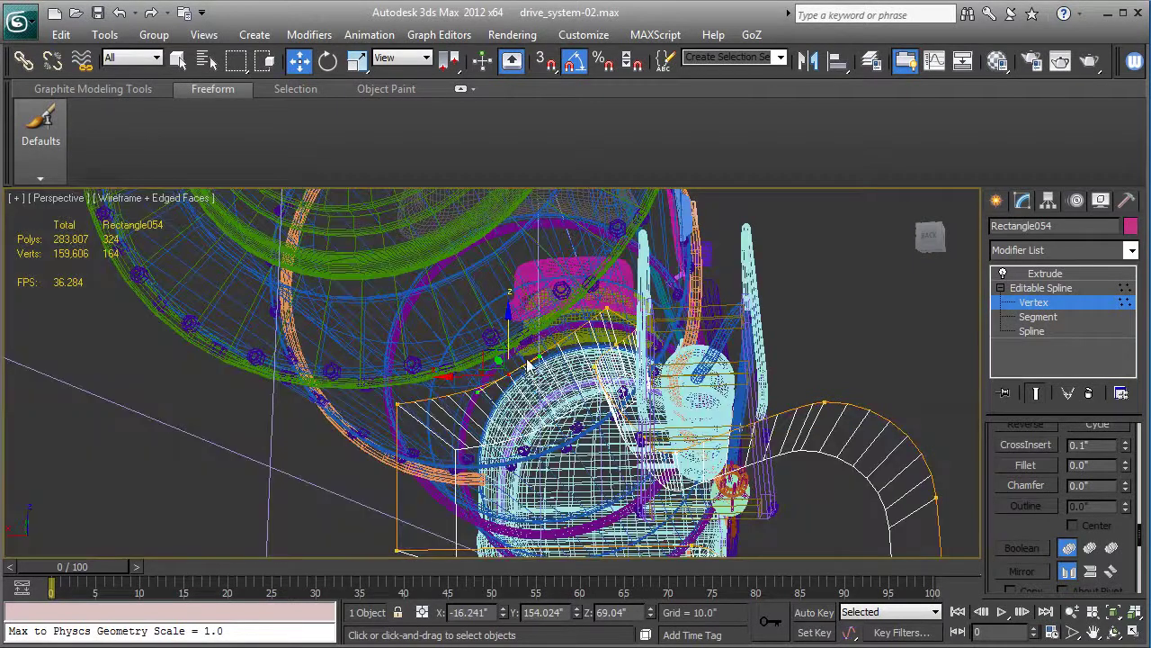
Adjust the middle vertex's curve handle and raise the upper centreline vertex slightly to fit the boiler's underside.
middle_click_drag(595, 324, 562, 376, "alt")
scroll(560, 383, "up", 6)
key("F3")
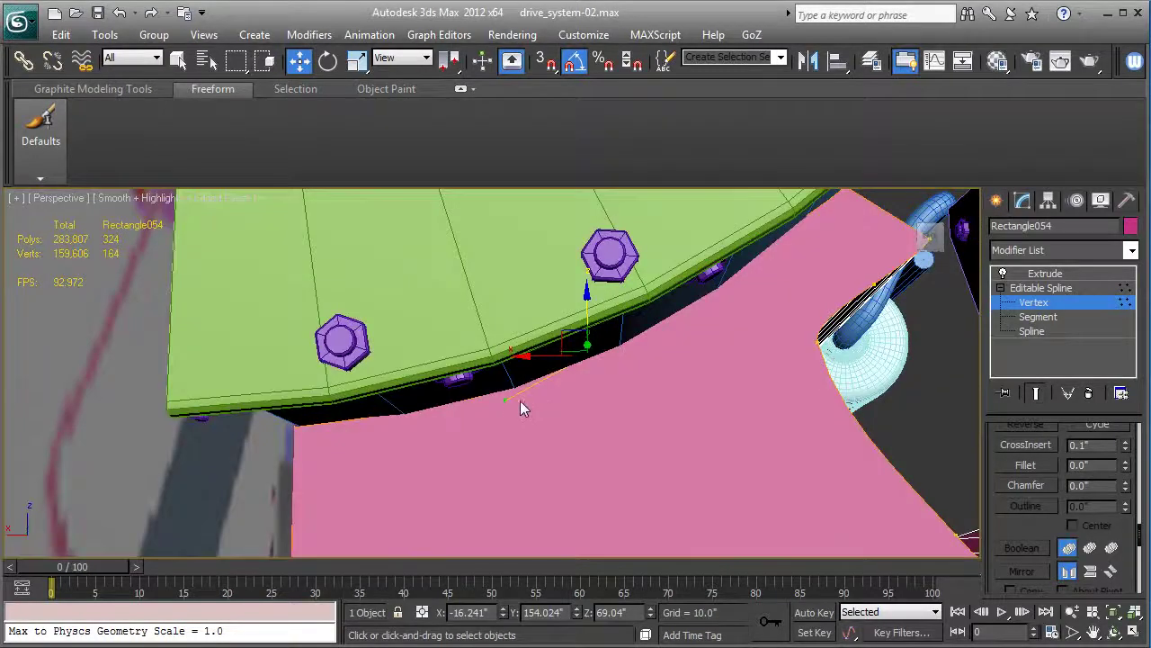
left_click_drag(505, 409, 505, 400)
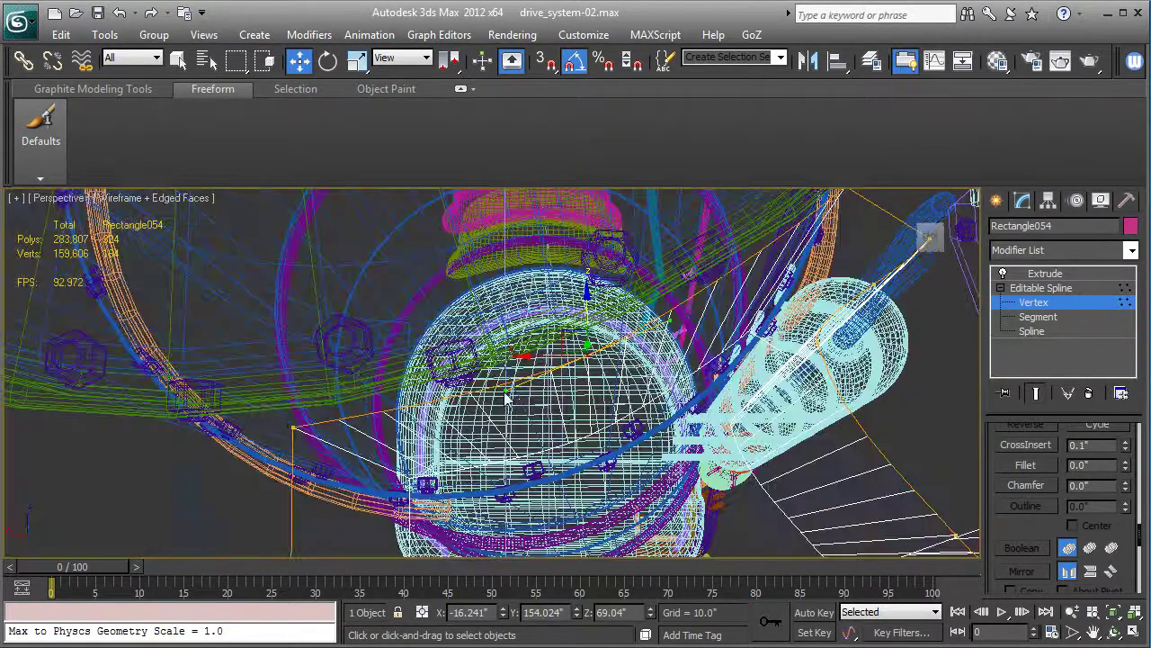
left_click(293, 414)
left_click_drag(297, 397, 297, 389)
left_click(1023, 293)
left_click(1033, 278)
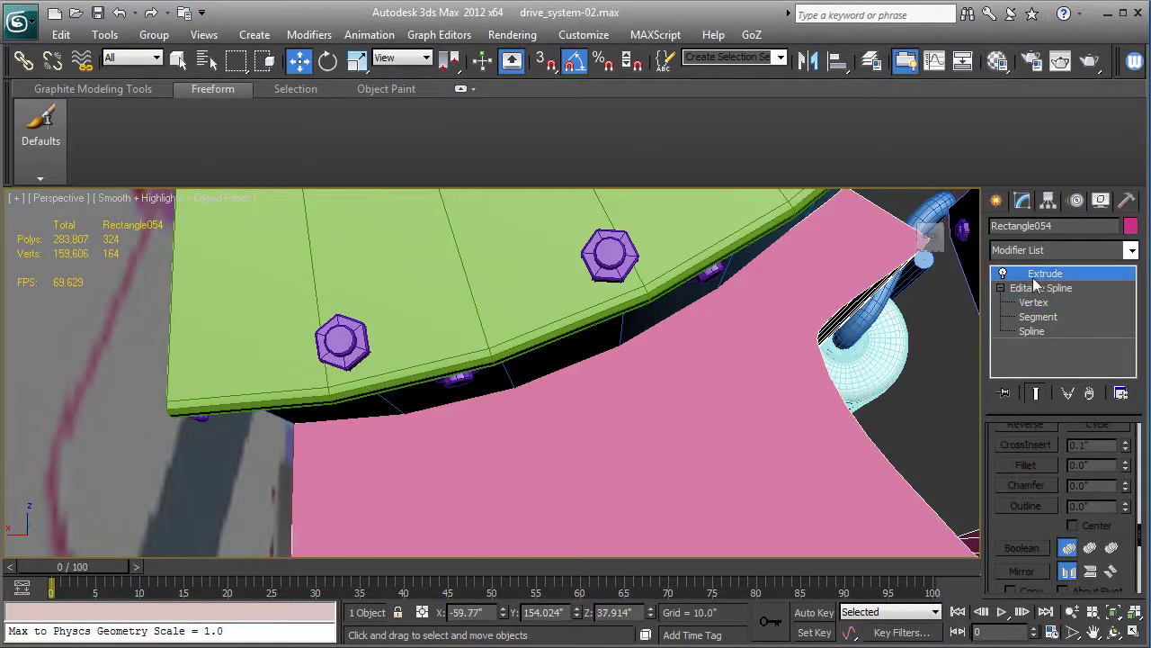
Apply an Edit Poly modifier to the extruded block and enter its edge level.
middle_click_drag(814, 362, 638, 324)
scroll(769, 333, "down", 5)
key("F4")
scroll(637, 324, "down", 5)
middle_click_drag(673, 423, 699, 413, "alt")
scroll(690, 409, "up", 6)
key("F4")
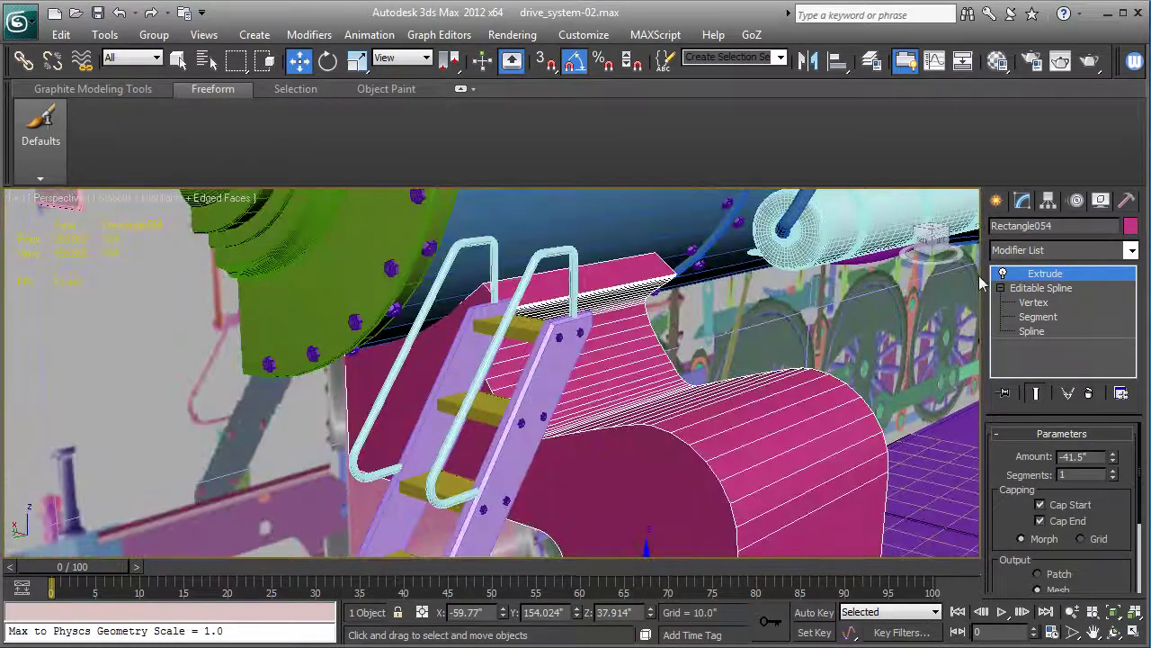
left_click(1050, 252)
scroll(1049, 270, "down", 10)
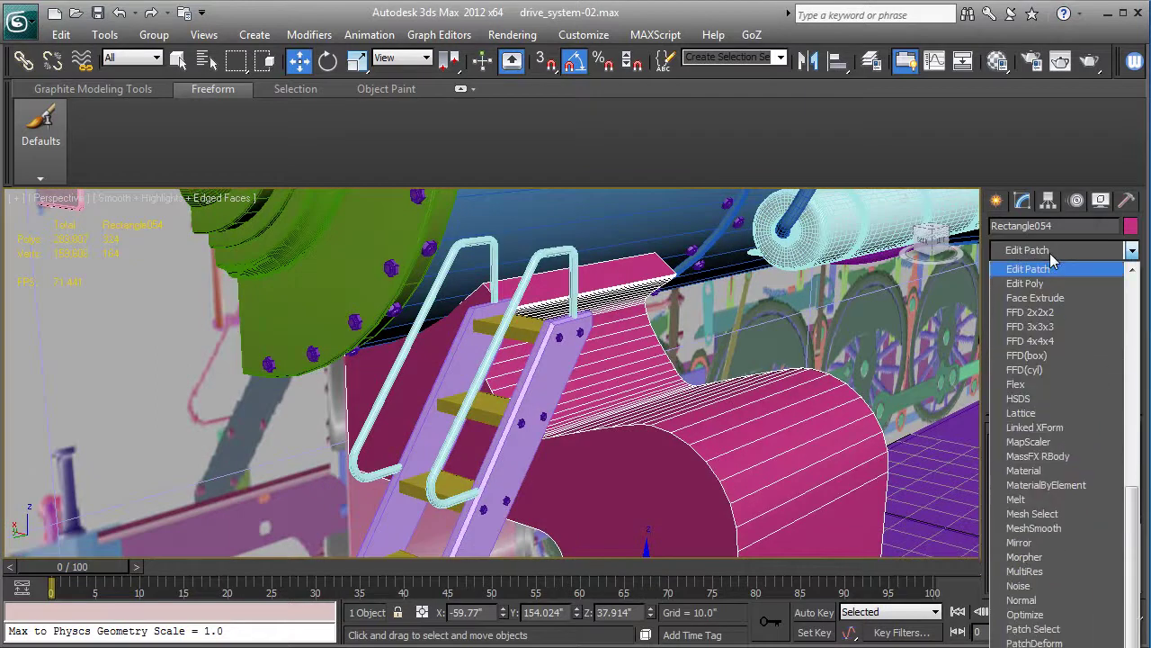
left_click(1047, 284)
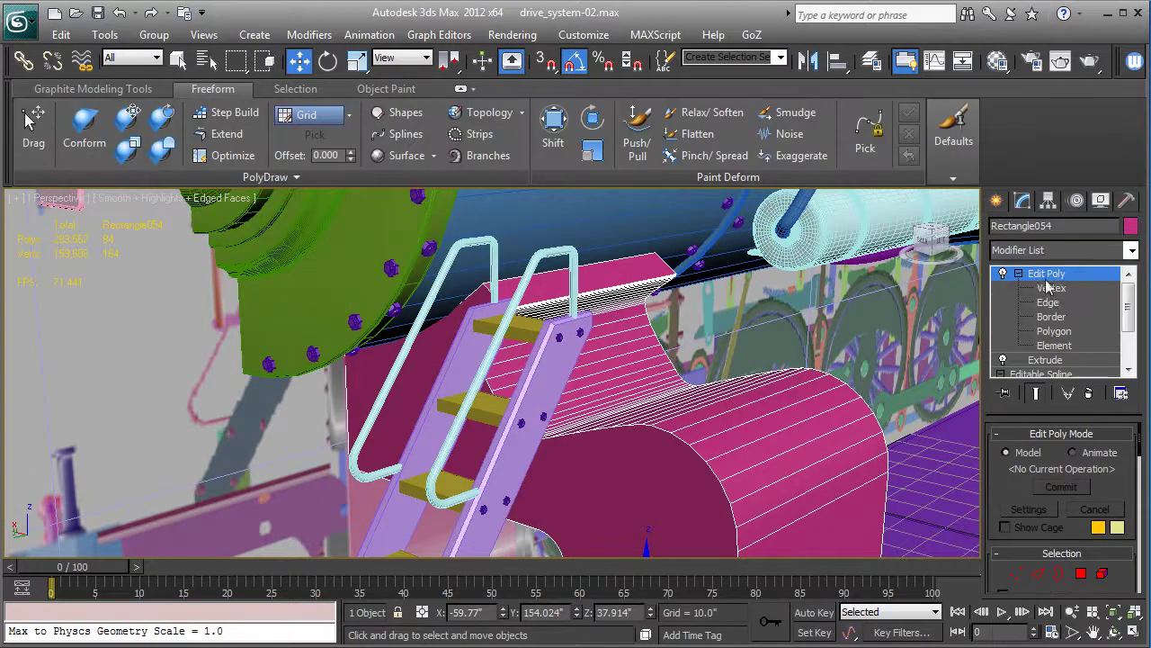
left_click(1048, 302)
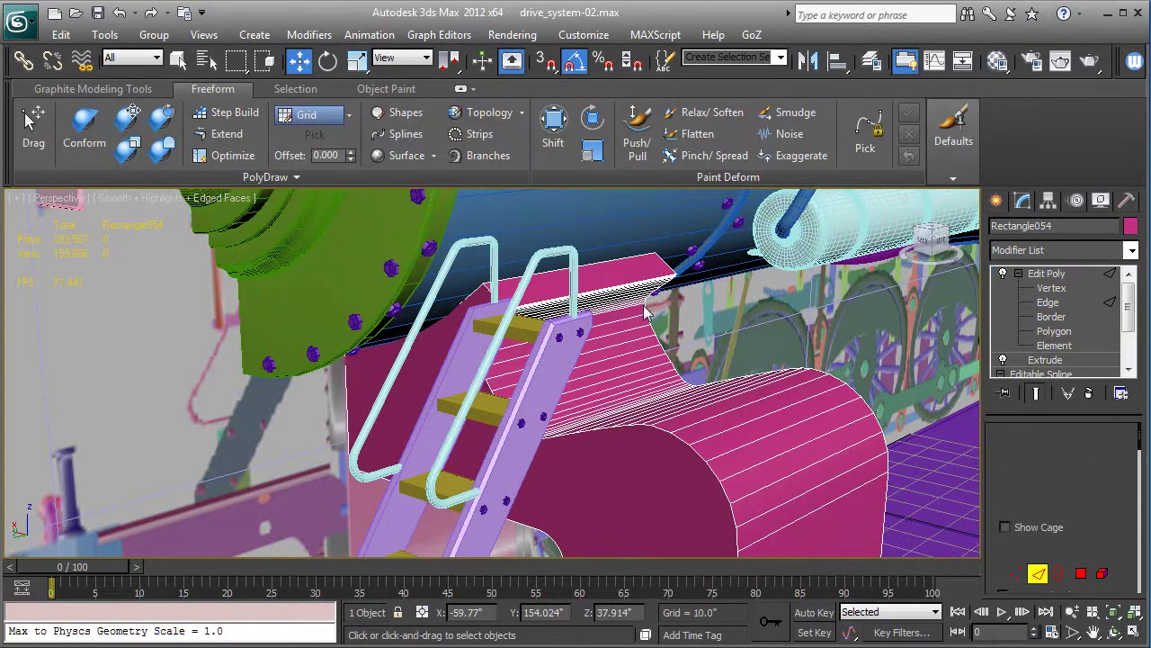
scroll(621, 360, "up", 10)
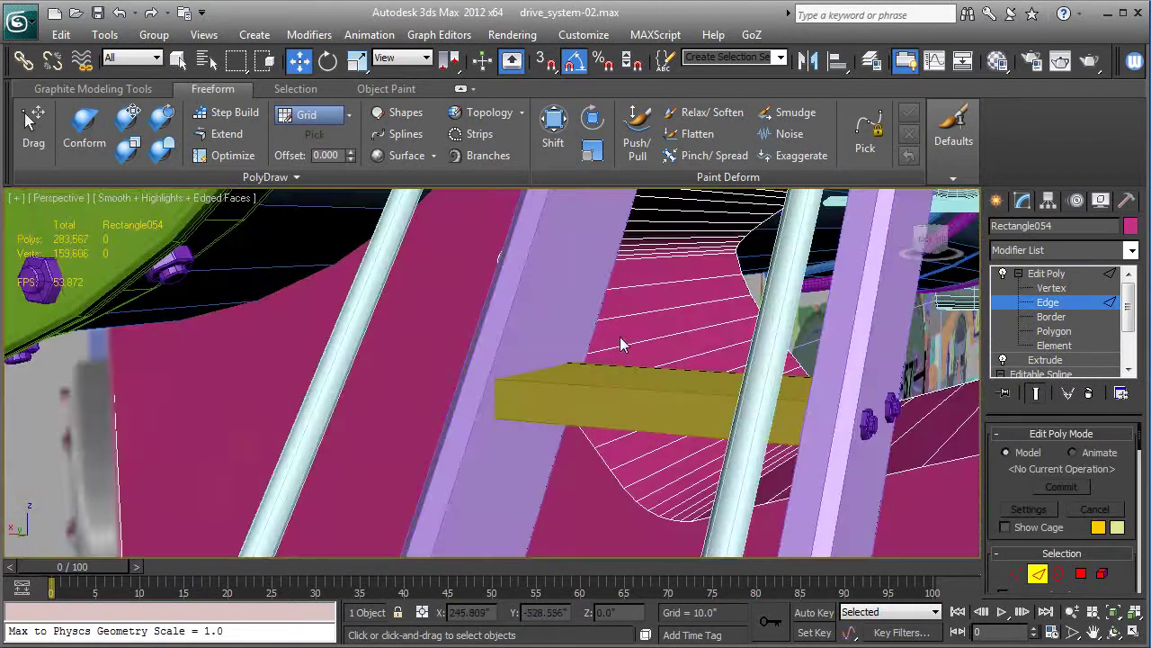
Isolate the extruded cylinder block from the rest of the locomotive for edge editing.
key("alt+q")
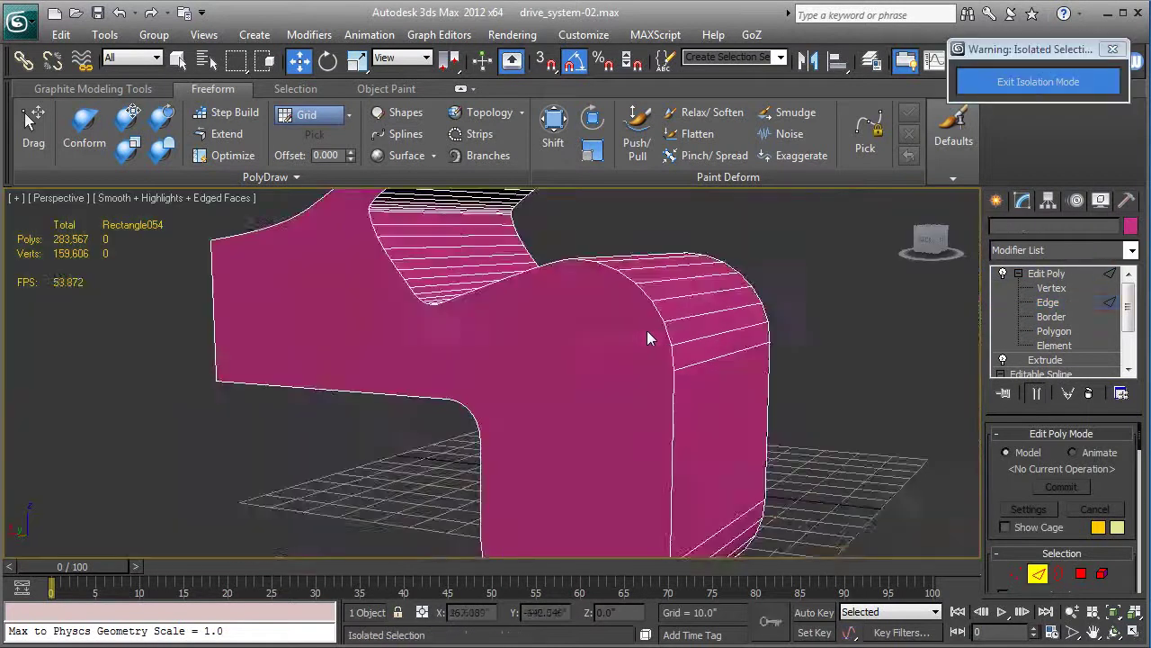
middle_click_drag(647, 352, 680, 457)
scroll(578, 365, "up", 6)
middle_click_drag(529, 274, 725, 444)
Remove the five closely spaced lengthwise edges just beneath the corner of the block's upper lip.
left_click(449, 280)
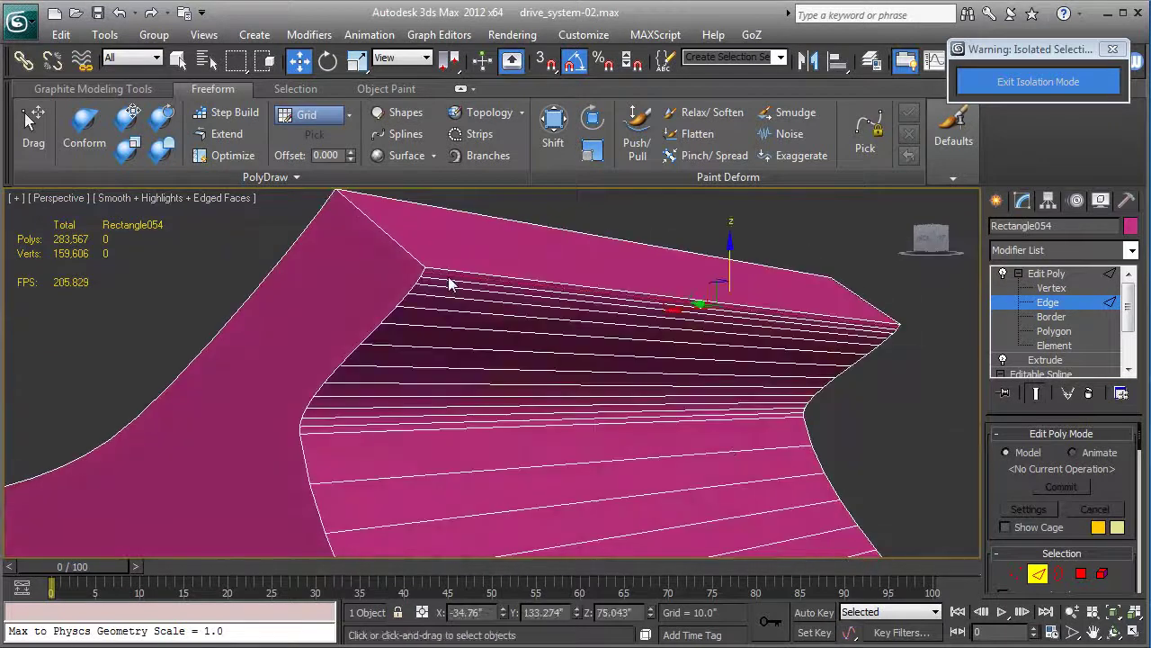
left_click(437, 287, "ctrl")
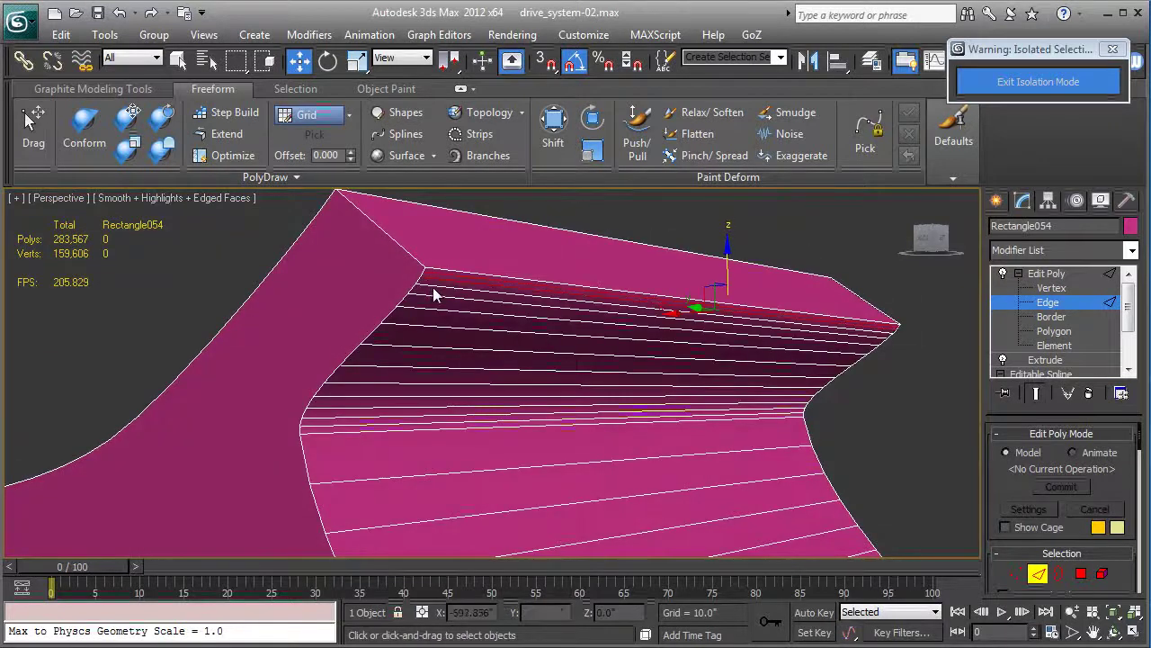
left_click(432, 286, "ctrl")
left_click(429, 297, "ctrl")
left_click(422, 316, "ctrl")
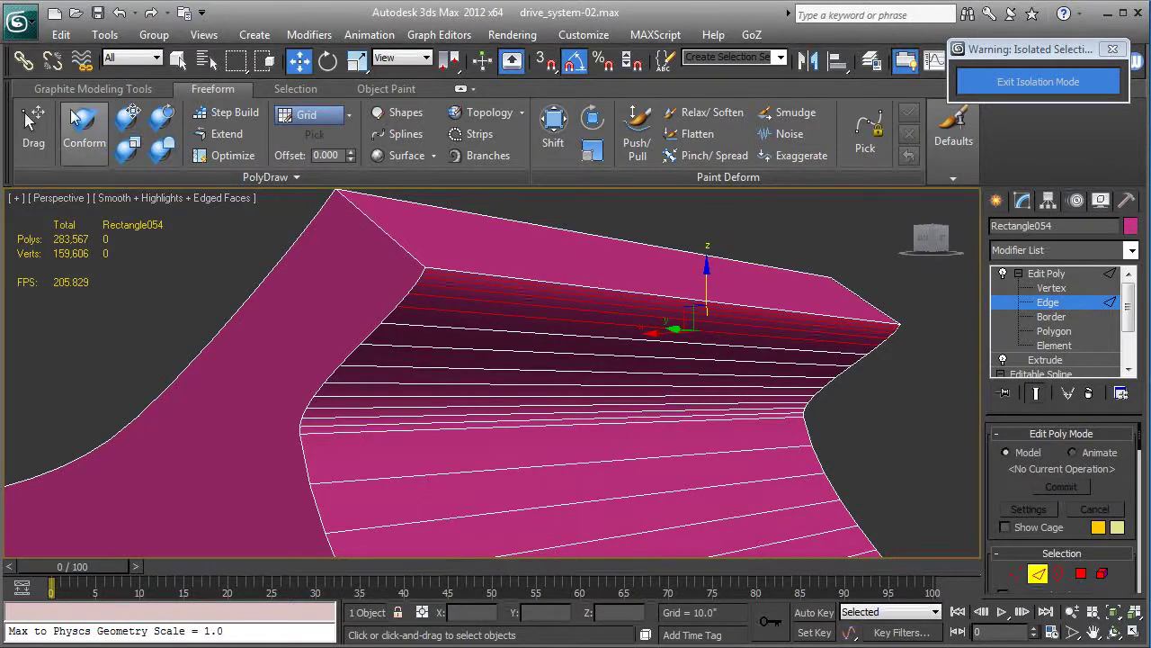
left_click(85, 90)
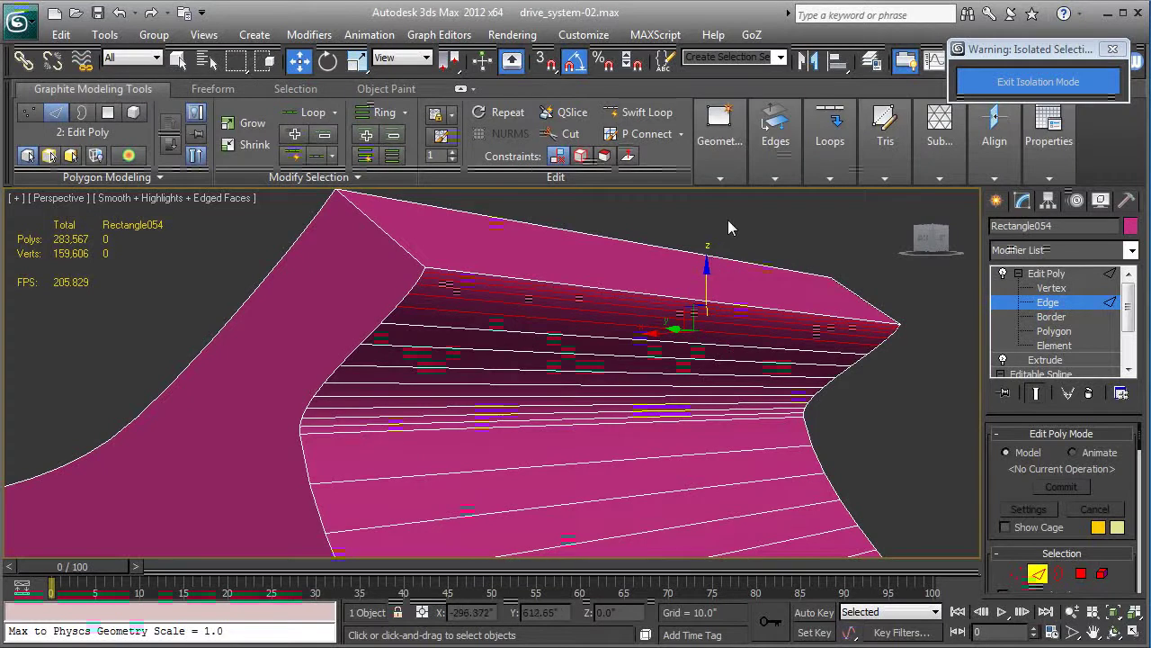
mouse_move(774, 181)
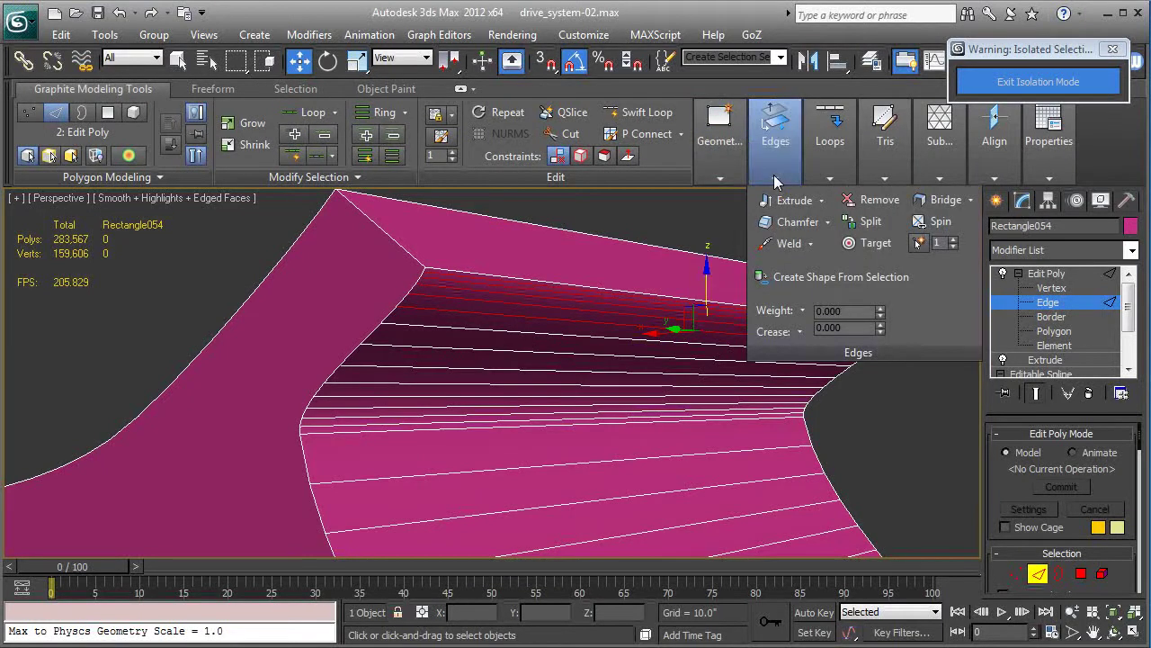
mouse_move(815, 166)
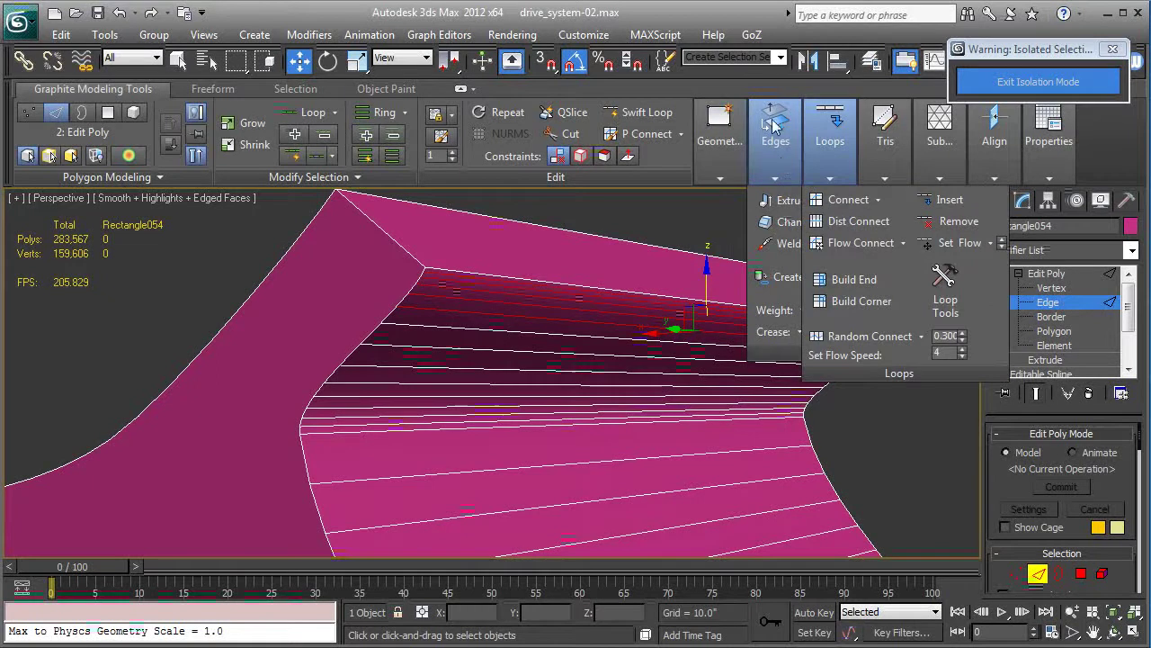
mouse_move(774, 126)
left_click(886, 203)
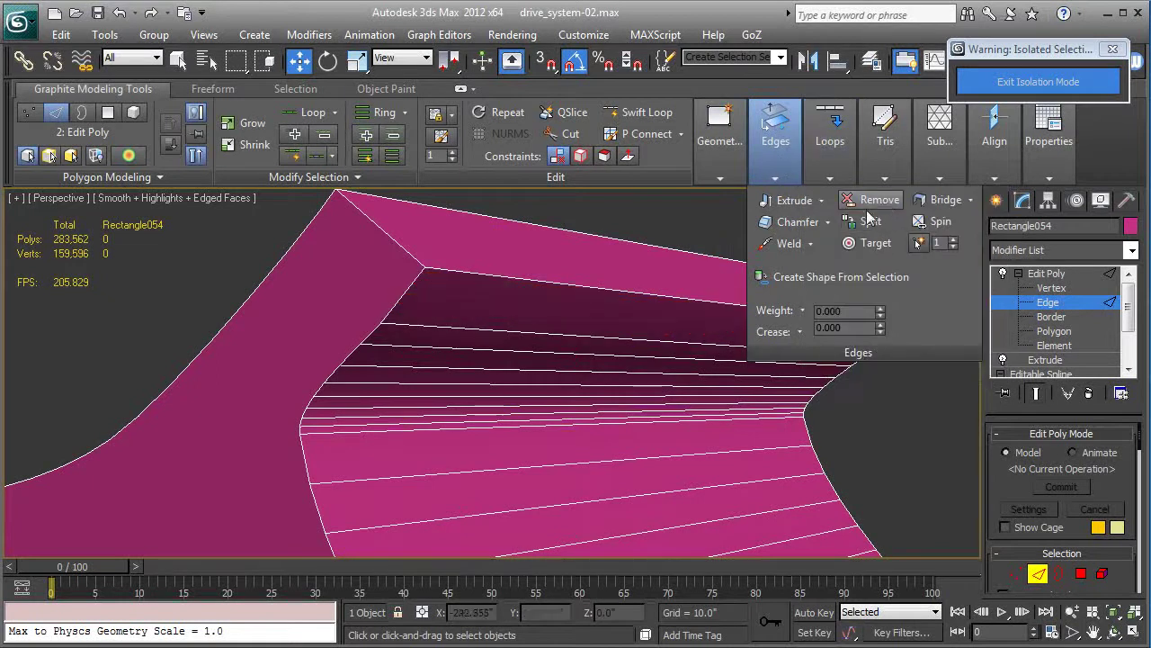
Chamfer the upper lip's lengthwise corner edge by 1.0" with 4 segments.
left_click(642, 297)
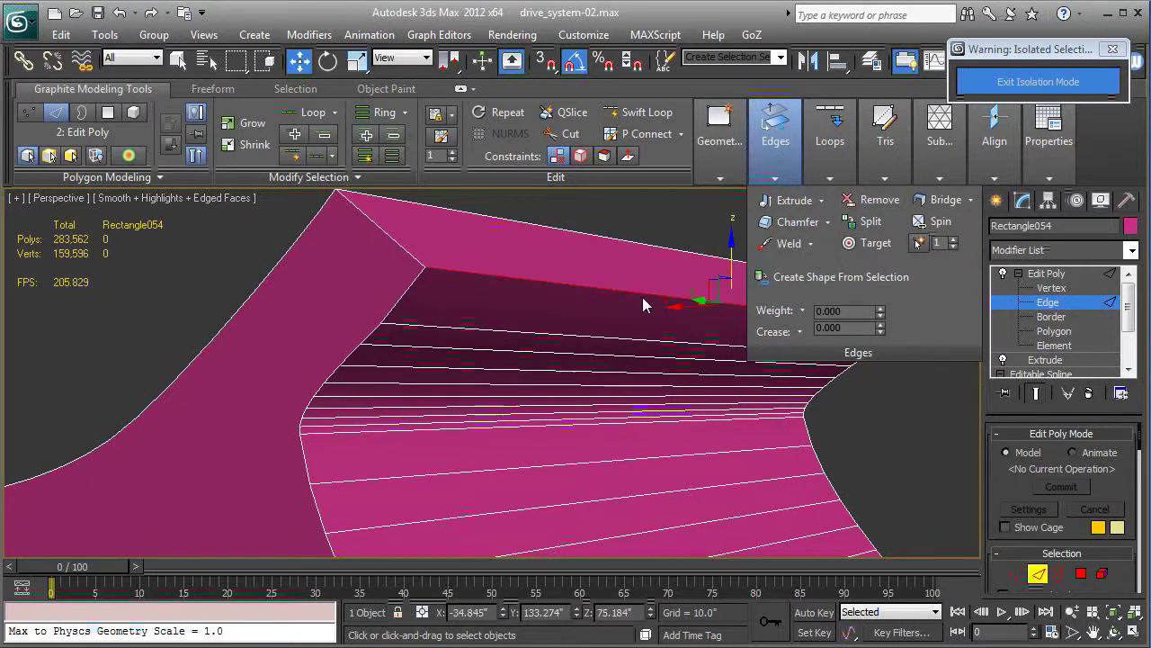
scroll(1004, 482, "down", 5)
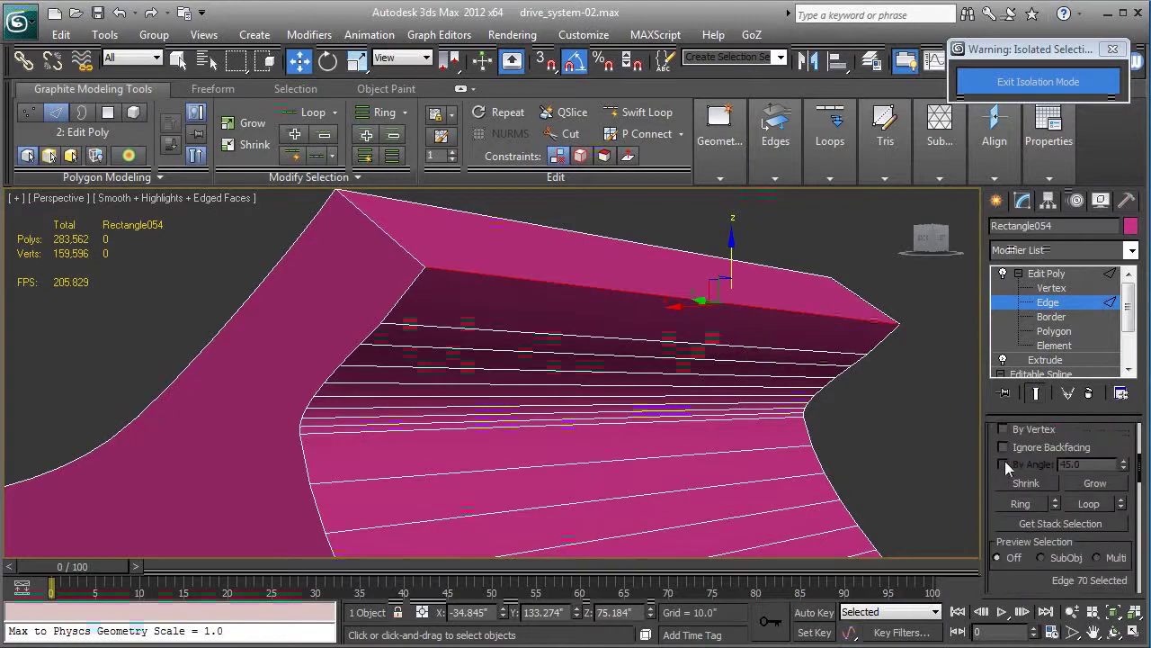
scroll(1010, 480, "up", 5)
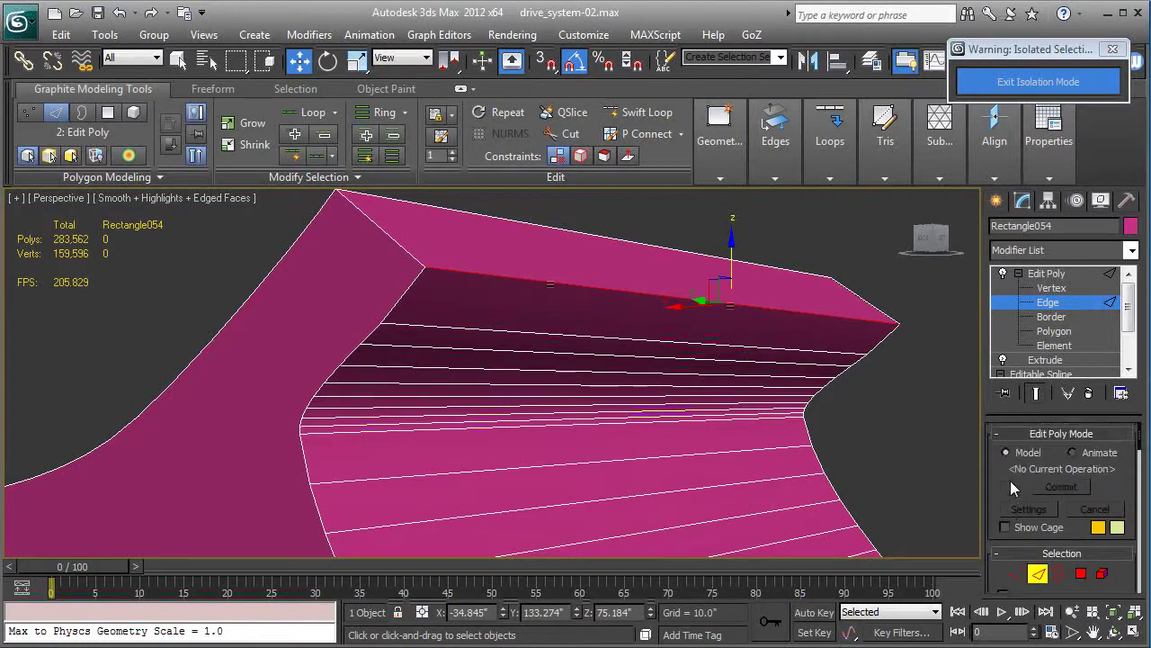
scroll(1012, 474, "down", 8)
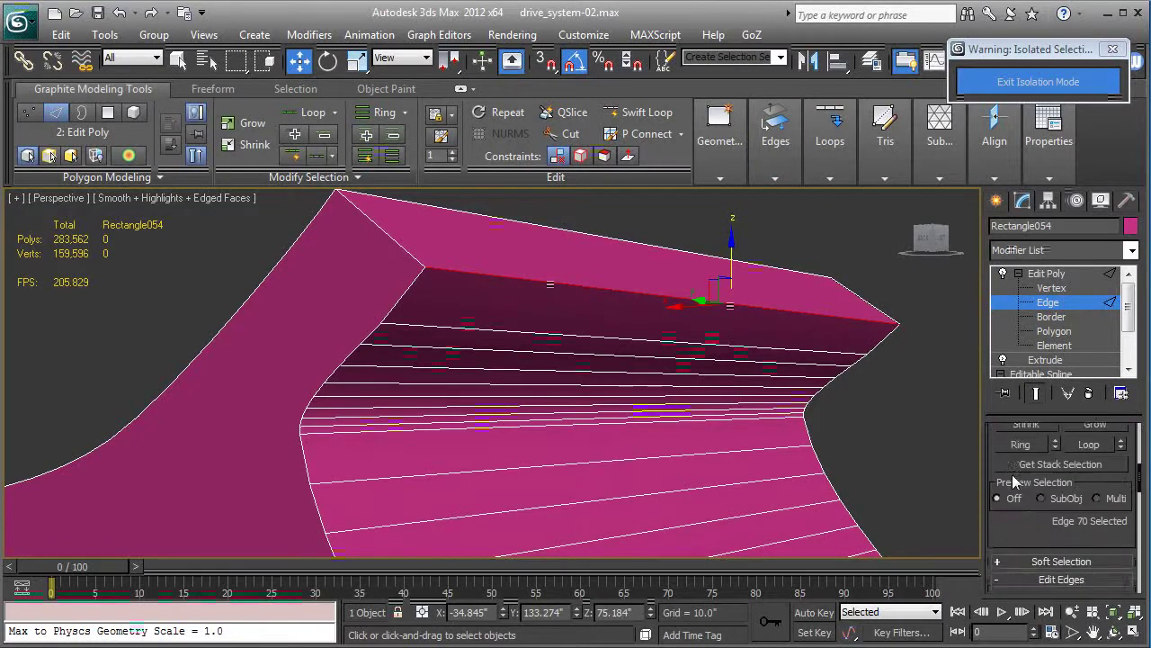
left_click(1052, 554)
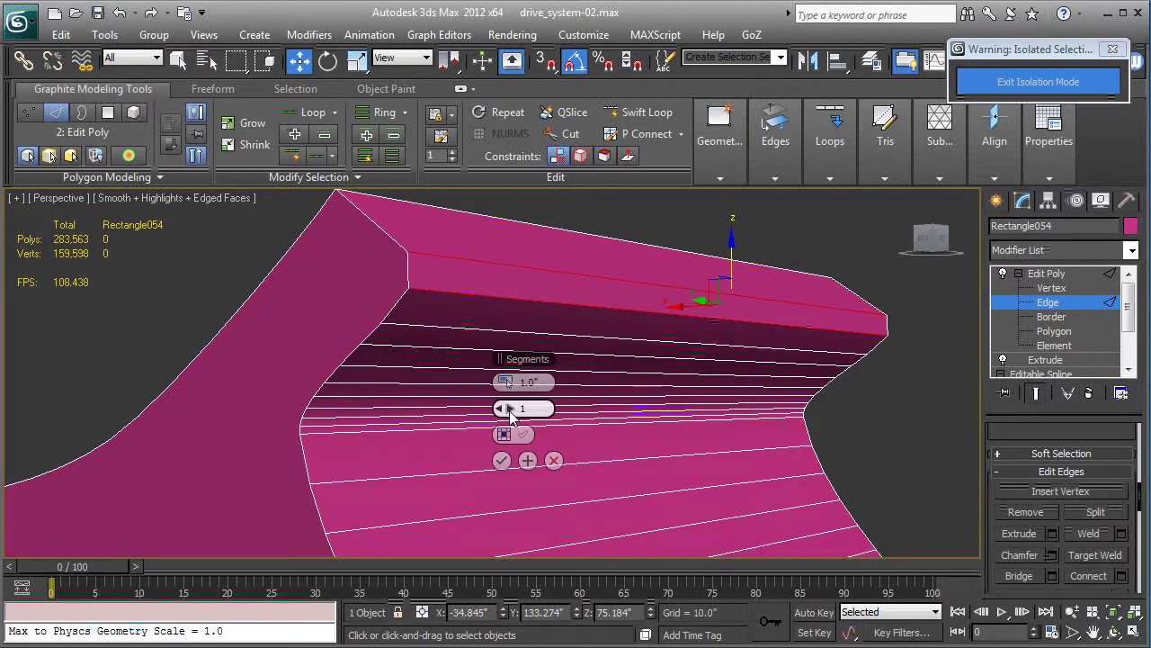
left_click(510, 410)
left_click(510, 410)
left_click(510, 410)
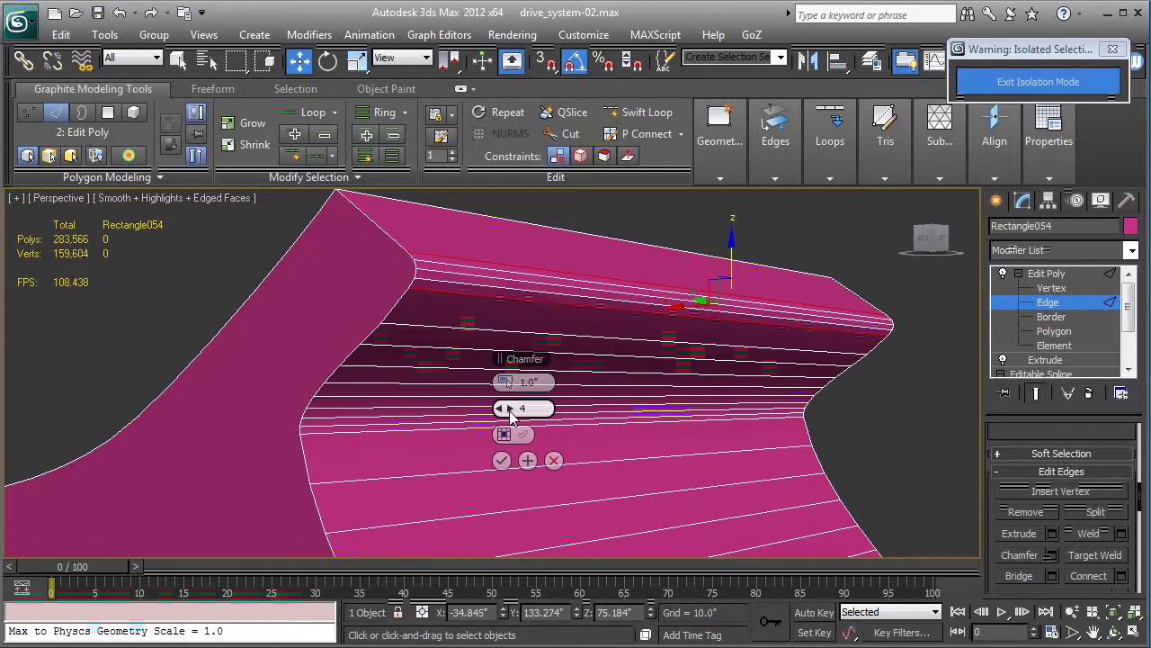
left_click(503, 459)
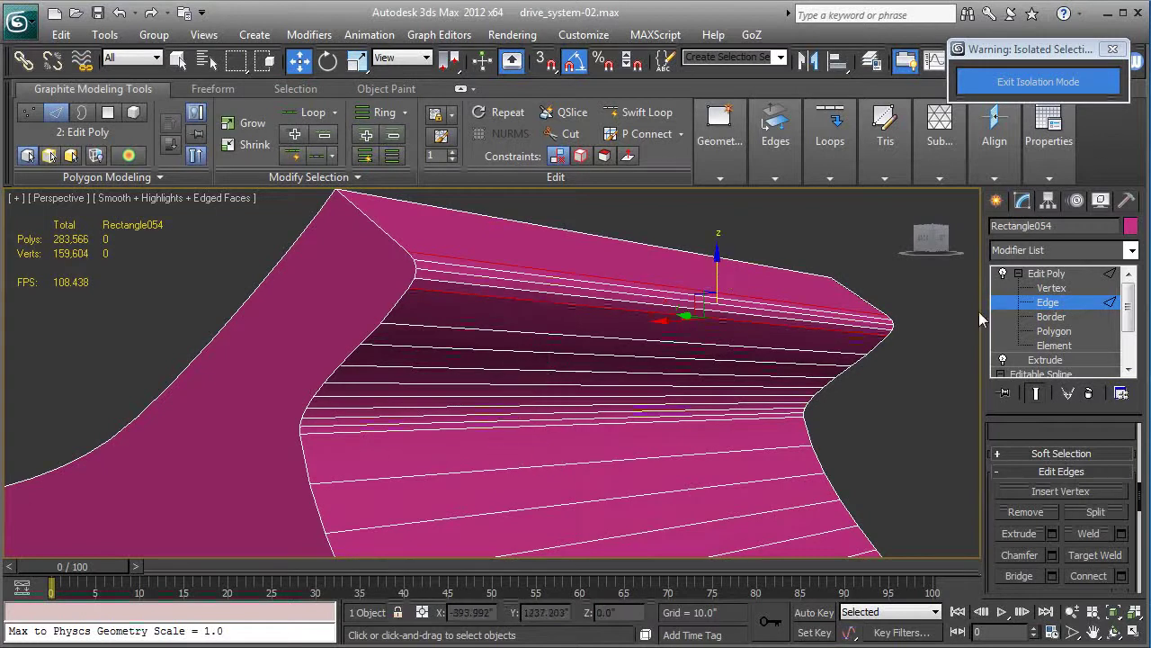
Apply a Smooth modifier to the whole block with Auto Smooth enabled and a threshold of 41.0.
left_click(1051, 273)
left_click(1019, 274)
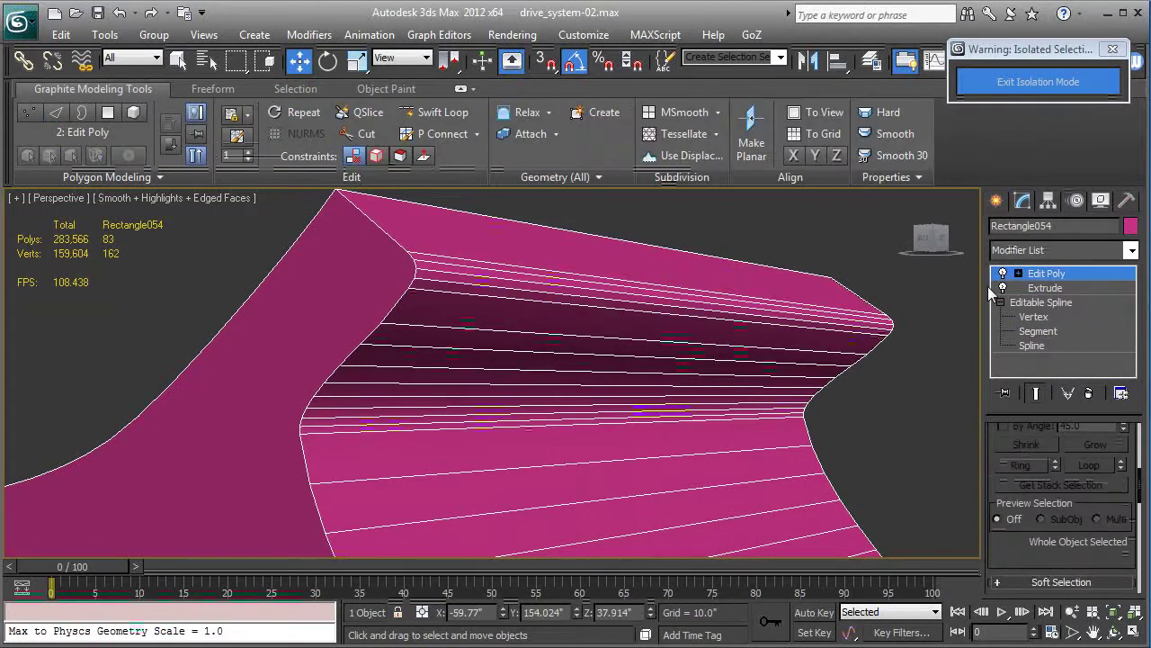
key("F4")
scroll(933, 316, "down", 3)
middle_click_drag(931, 315, 842, 371, "alt")
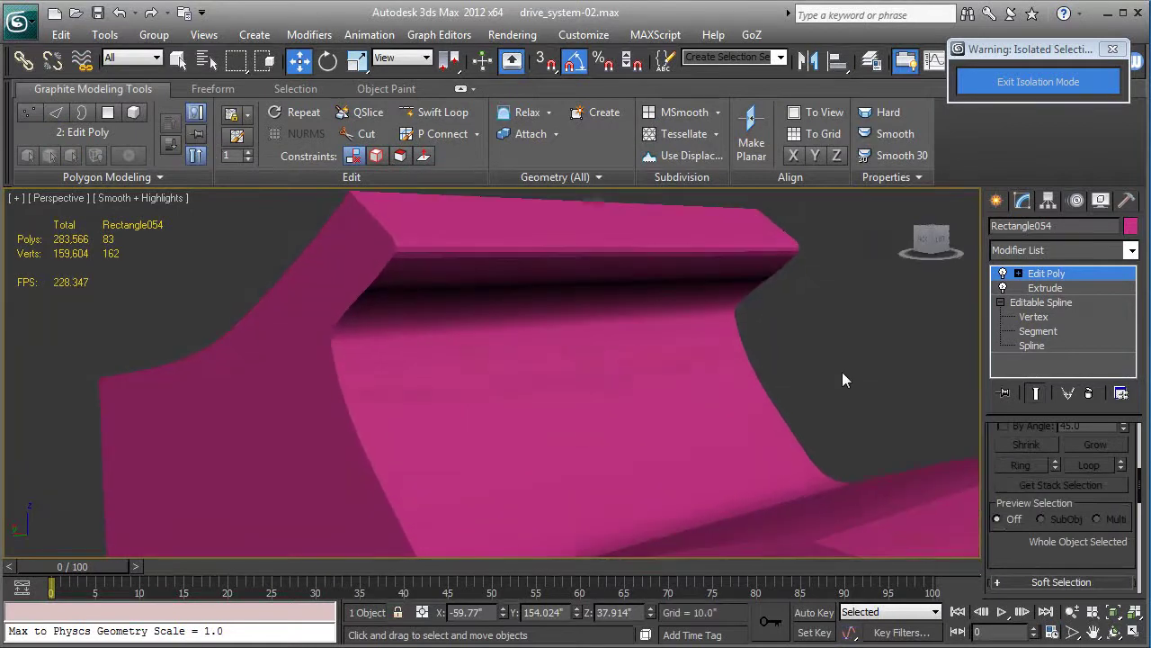
left_click(1062, 250)
type("sk")
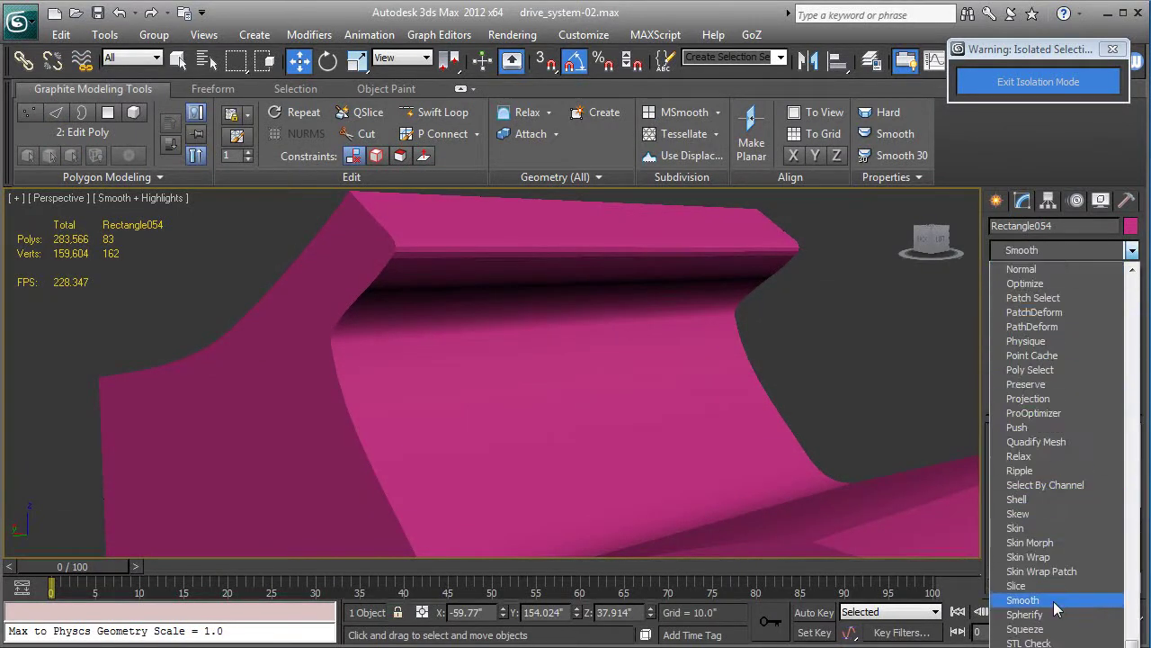
left_click(1053, 601)
left_click(1003, 456)
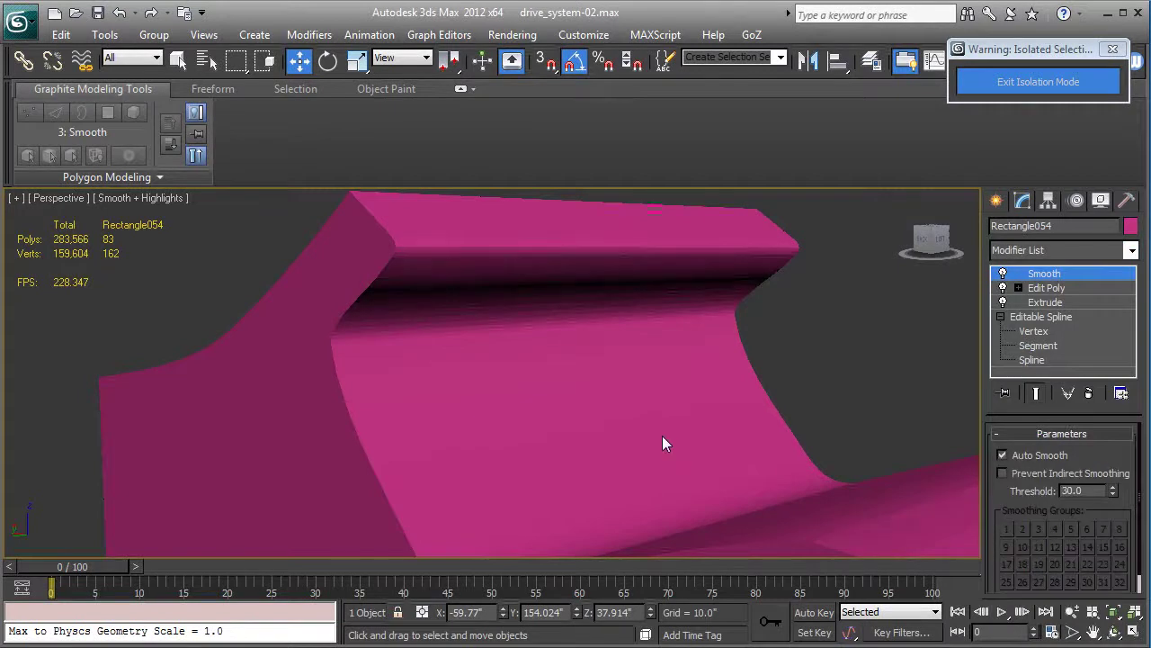
middle_click_drag(663, 435, 659, 413)
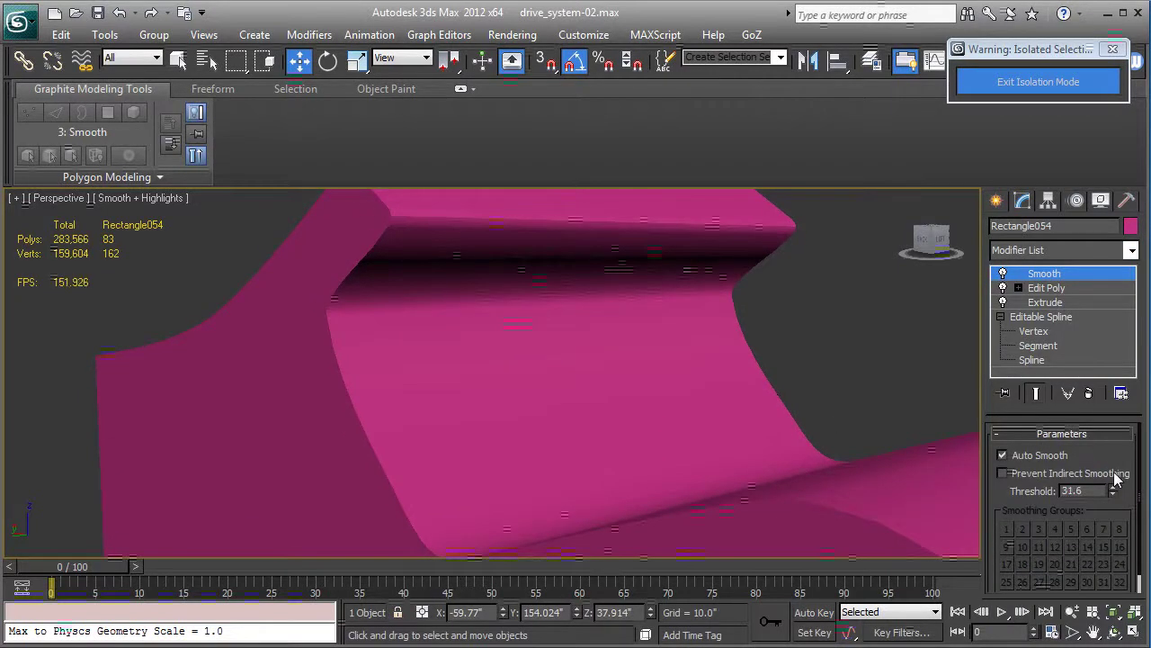
scroll(887, 415, "down", 5)
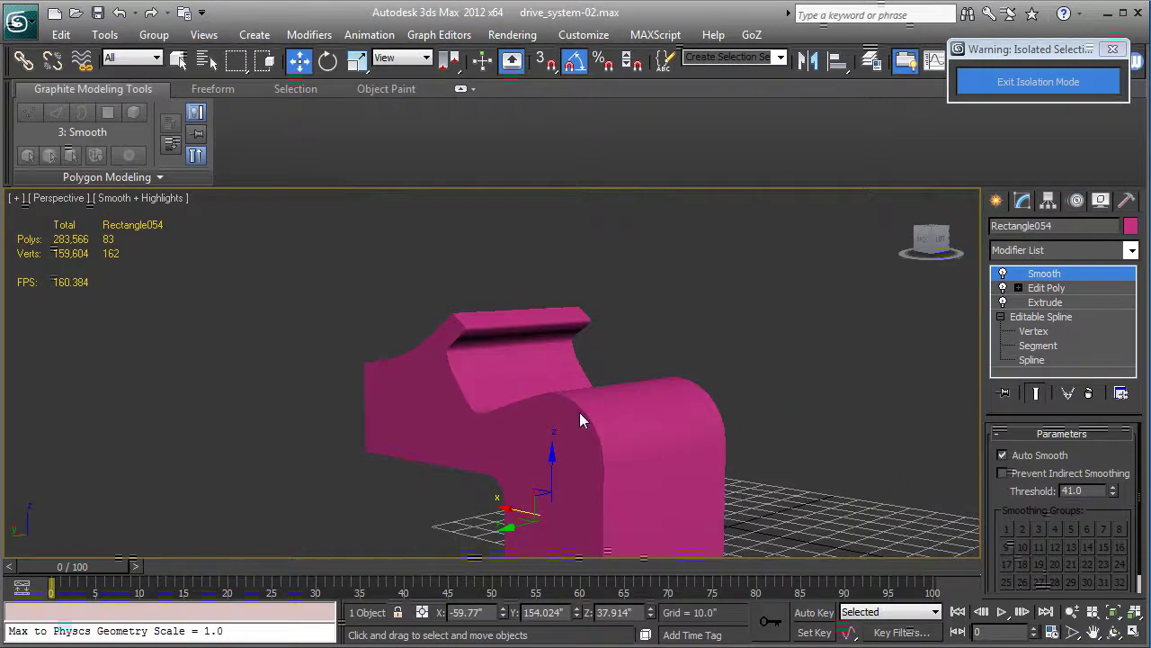
Insert a second Edit Poly modifier between the first Edit Poly and Smooth, and enter its polygon level.
middle_click_drag(579, 412, 661, 278, "alt")
key("F4")
scroll(616, 443, "up", 3)
middle_click_drag(662, 279, 739, 225, "alt")
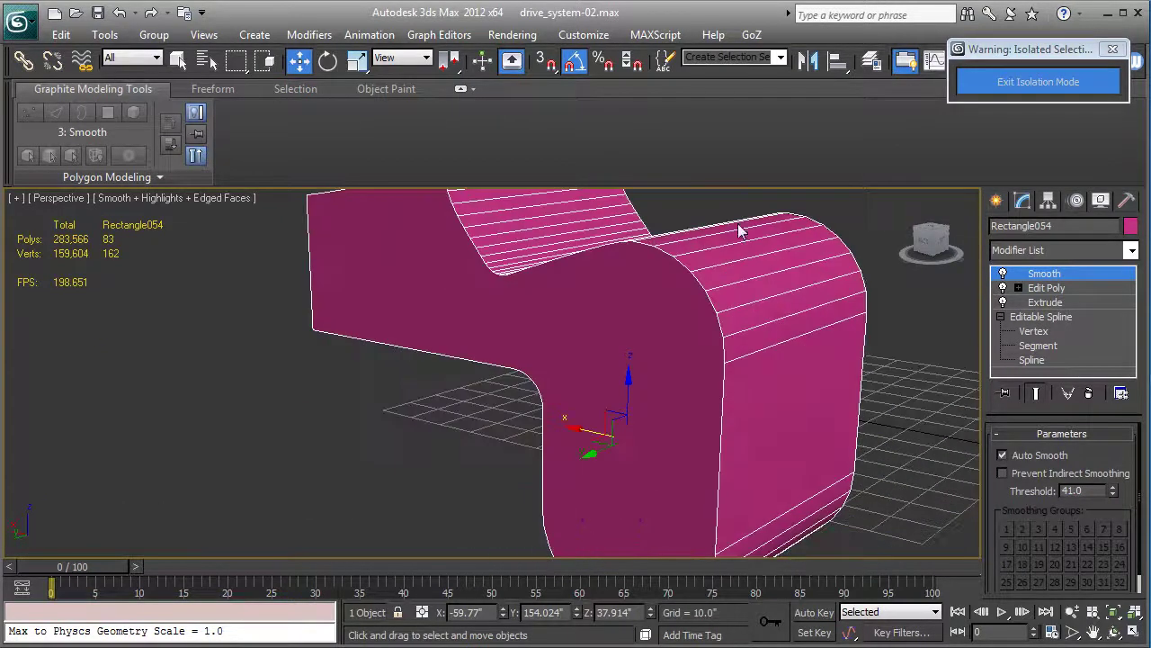
left_click(1070, 288)
left_click(1070, 250)
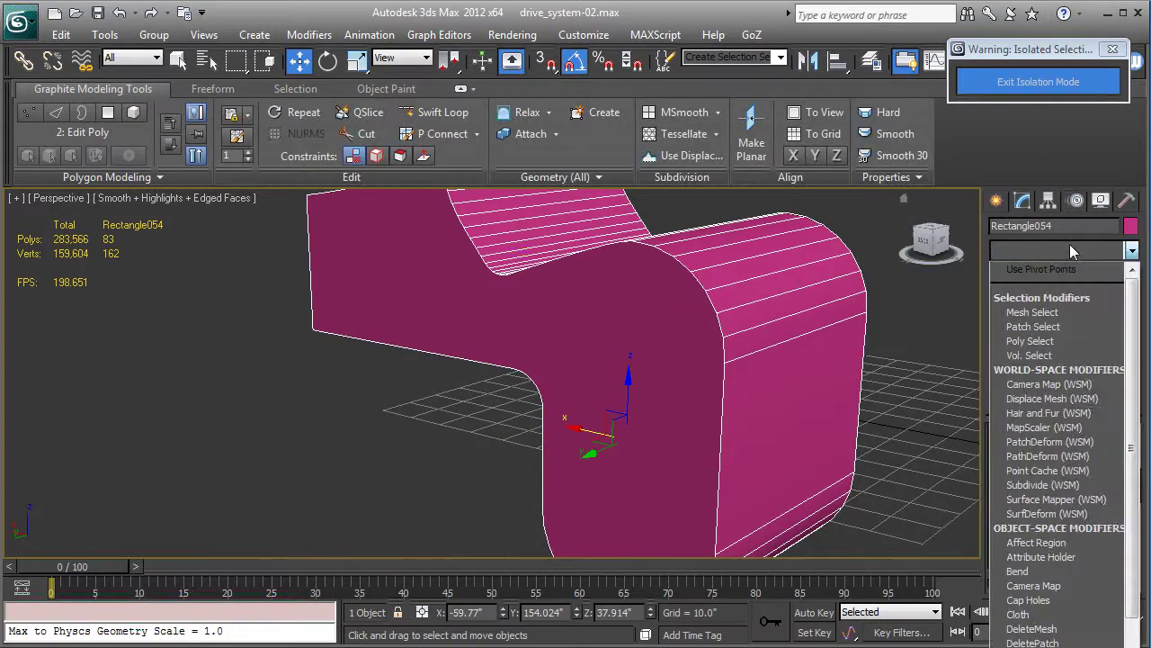
key("e")
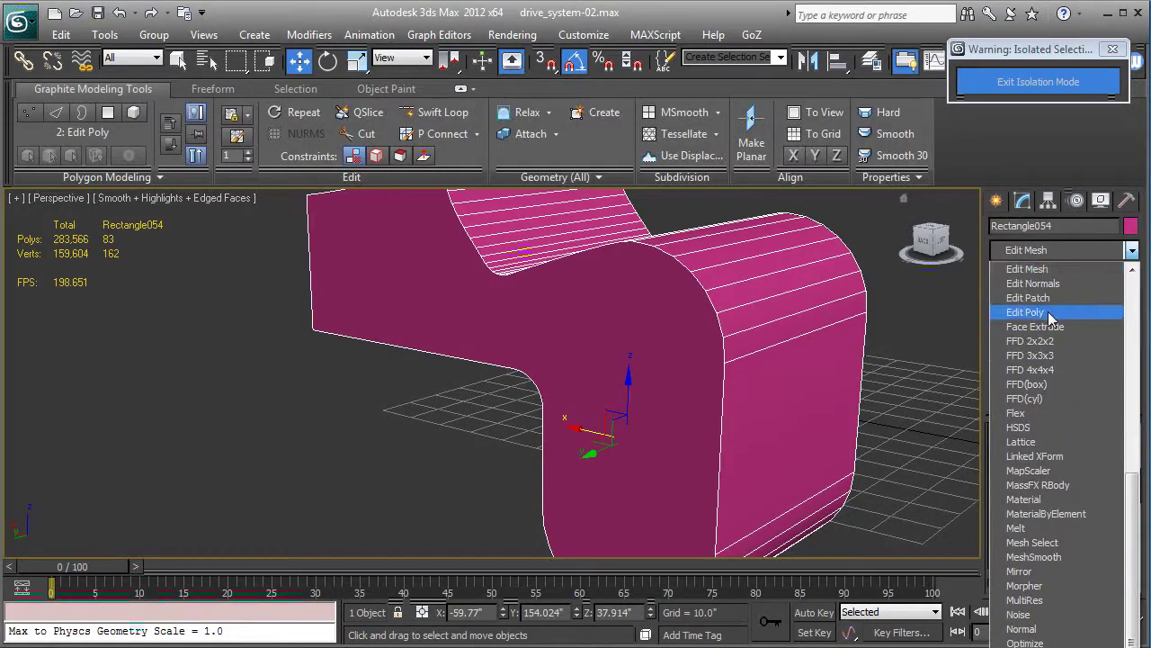
left_click(1034, 312)
left_click(1019, 288)
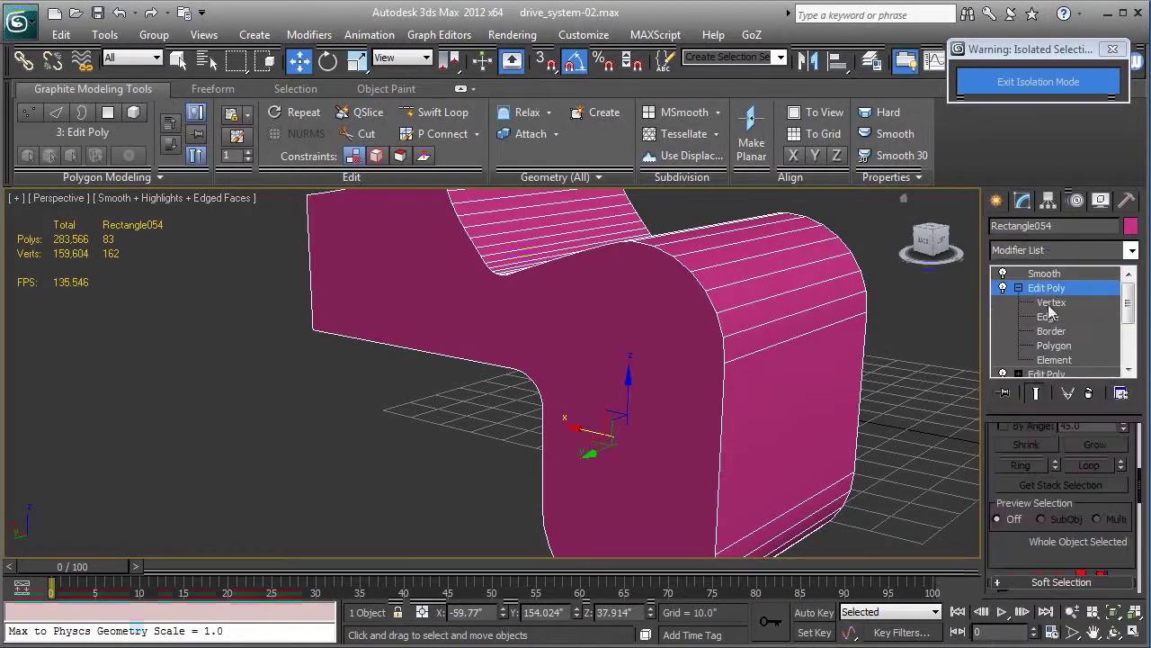
left_click(1055, 346)
Select the block's two opposite end faces and convert the selection to their outline edges.
left_click(667, 383)
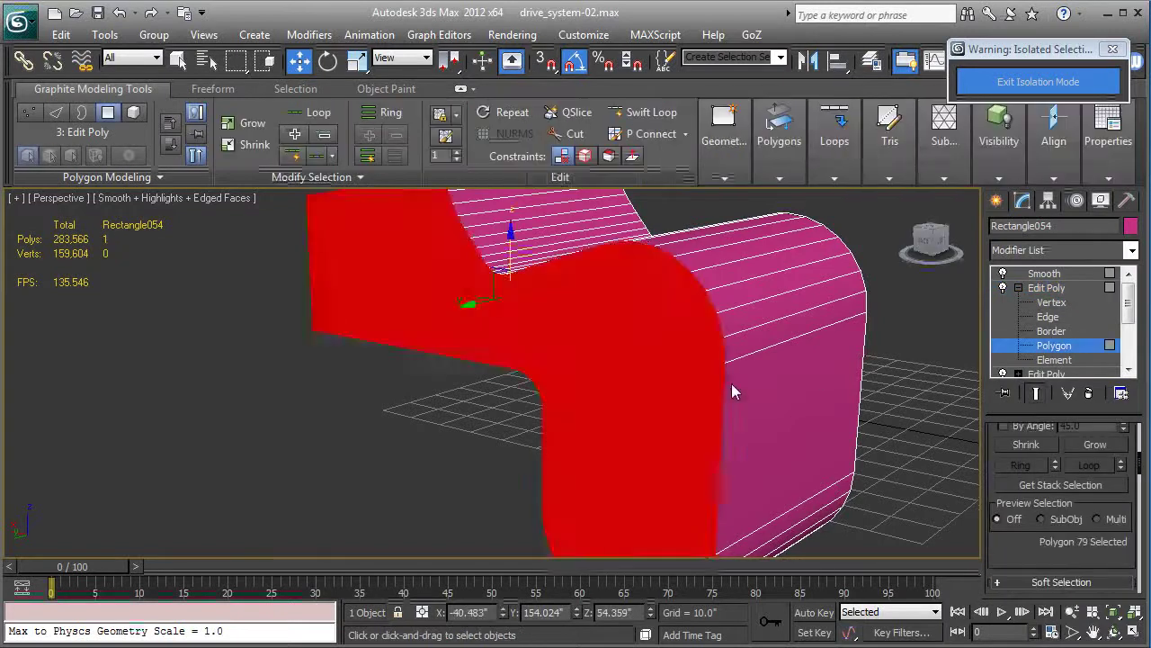
middle_click_drag(731, 390, 674, 379, "alt")
middle_click_drag(809, 384, 700, 395, "alt")
left_click(769, 385, "ctrl")
scroll(700, 395, "down", 2)
scroll(696, 415, "down", 2)
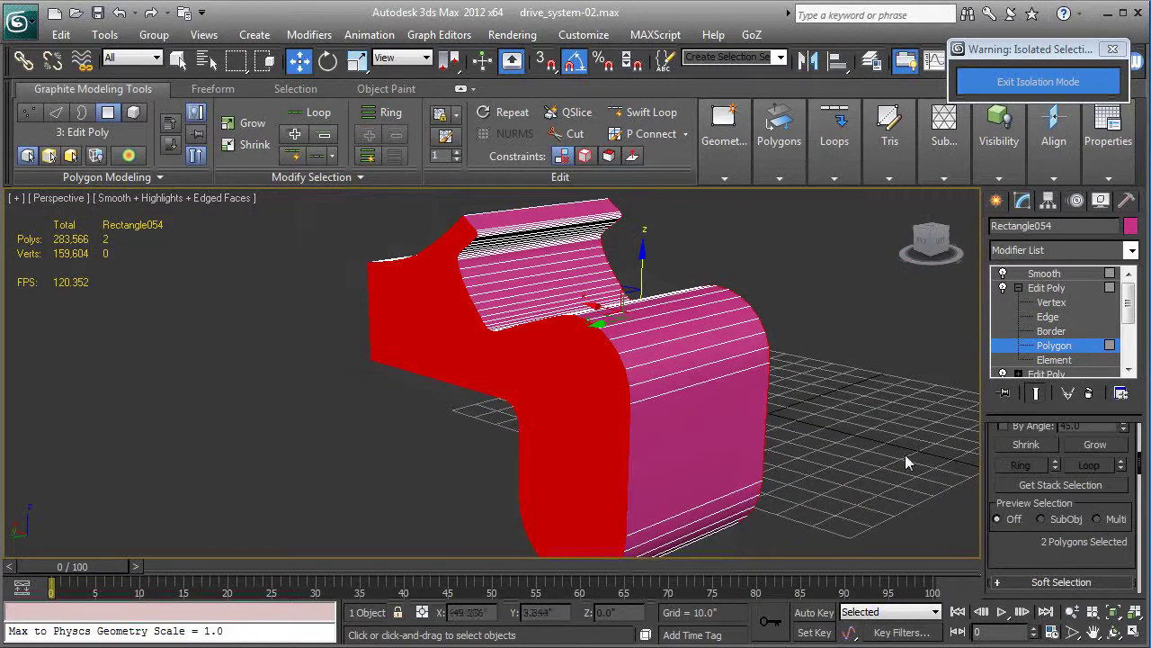
scroll(989, 470, "up", 4)
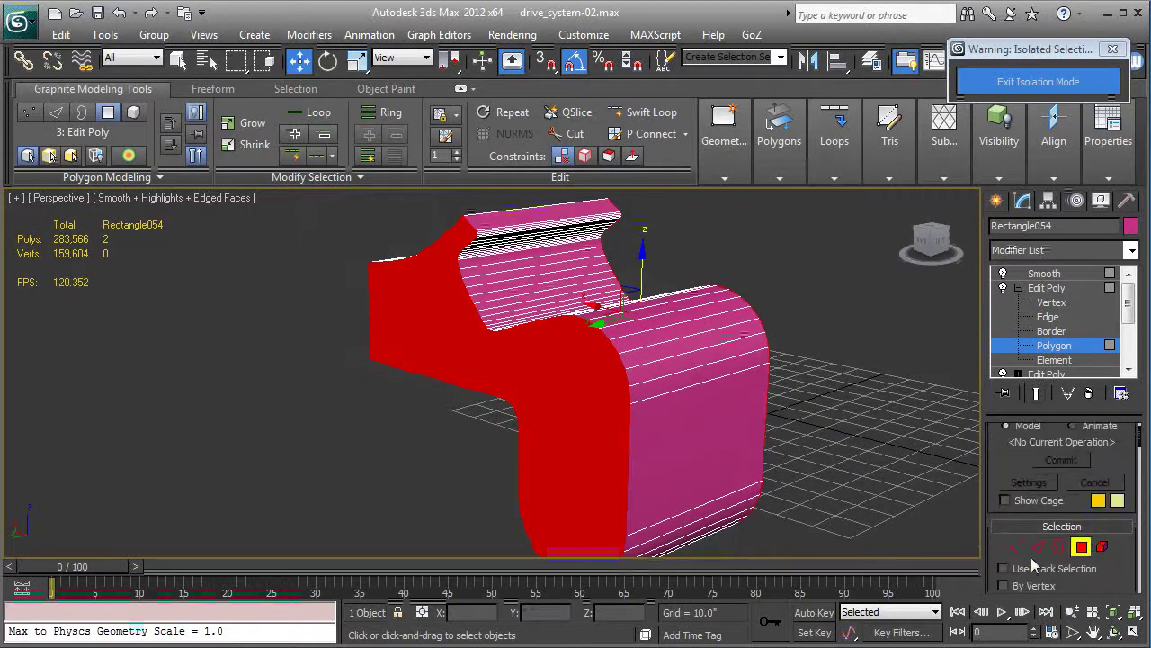
left_click(1038, 547)
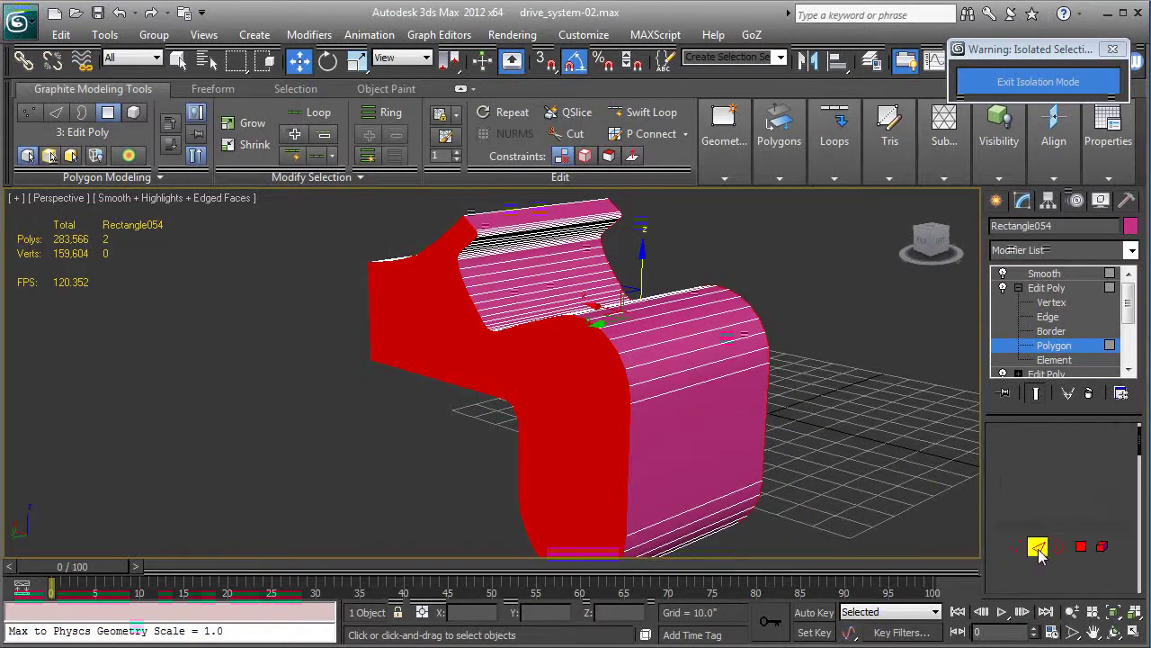
Chamfer the outline edges of both end faces by 0.263" with 1 segment.
scroll(998, 468, "down", 7)
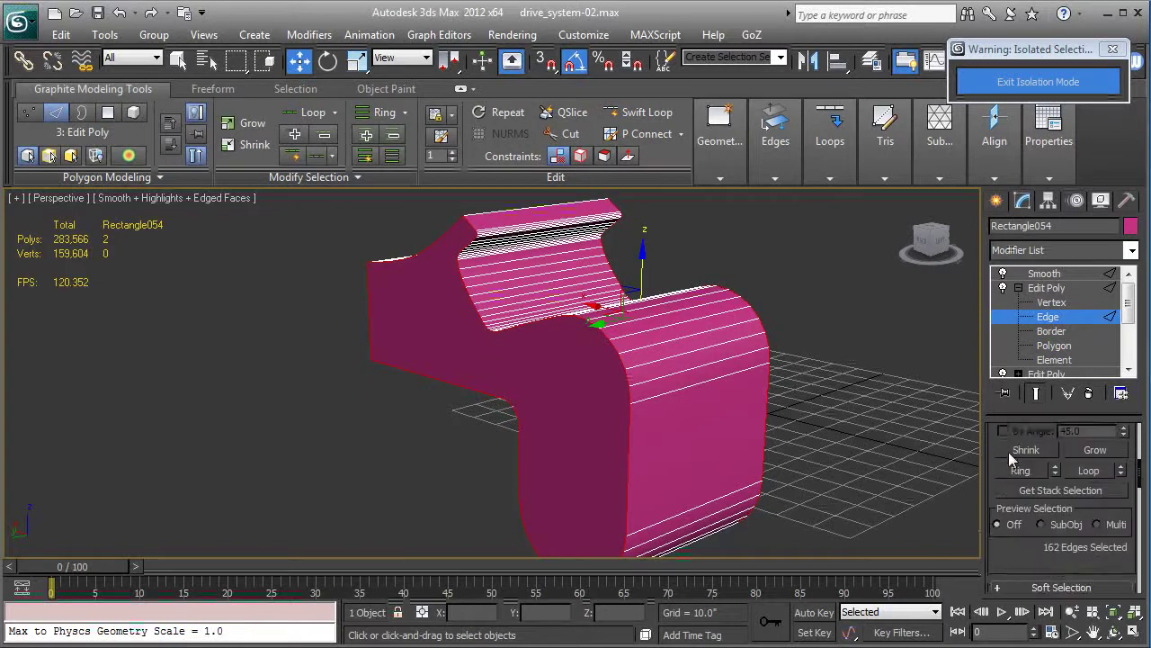
left_click(1053, 553)
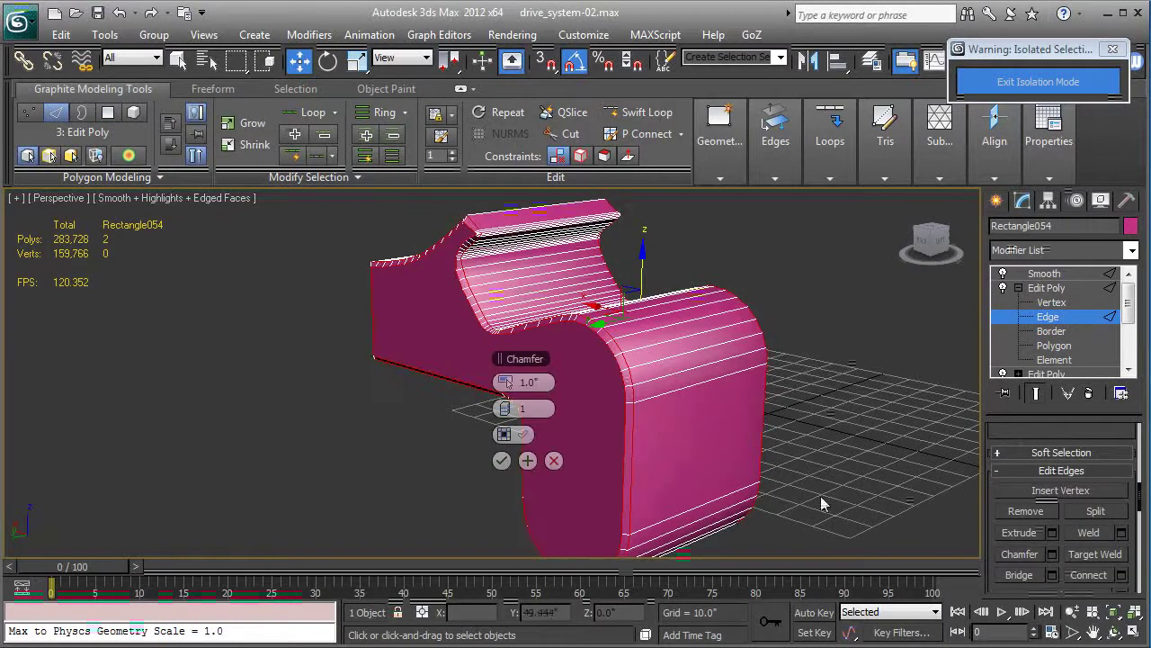
scroll(662, 482, "up", 3)
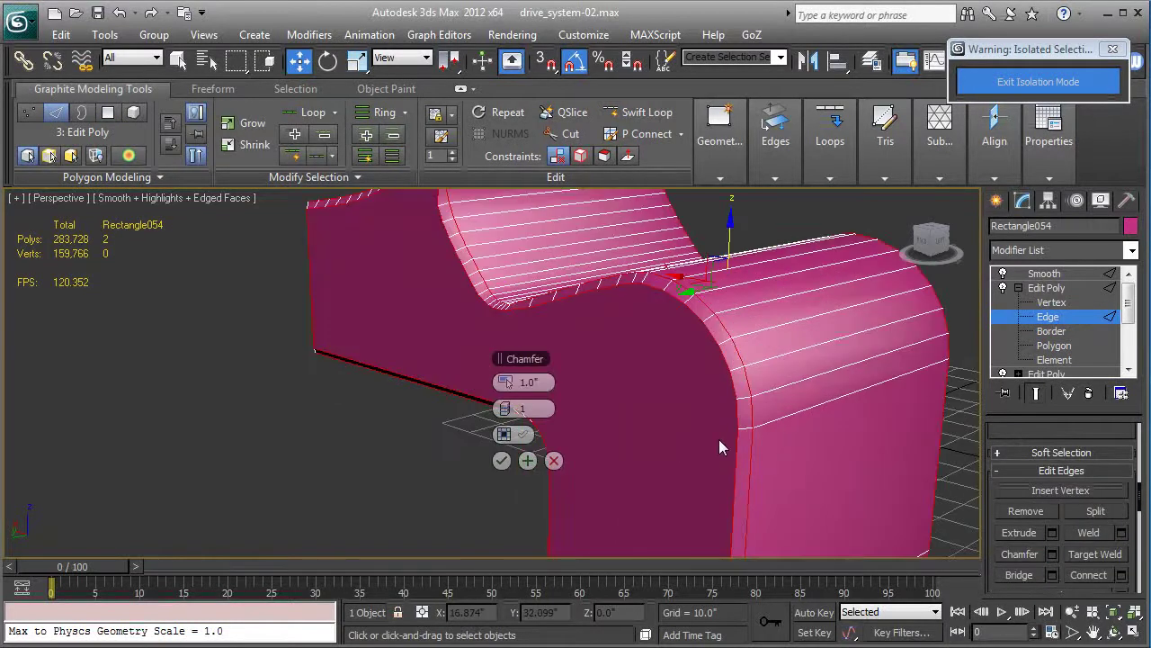
scroll(720, 439, "up", 2)
middle_click_drag(720, 438, 592, 424, "alt")
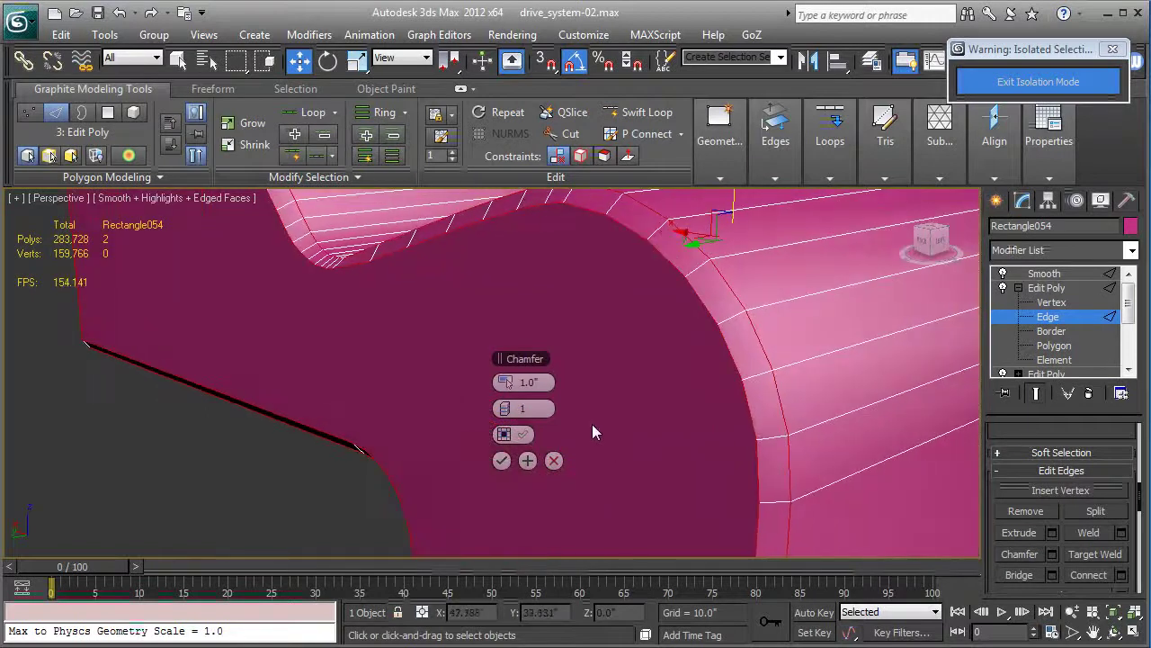
left_click_drag(512, 385, 510, 408)
left_click(501, 409)
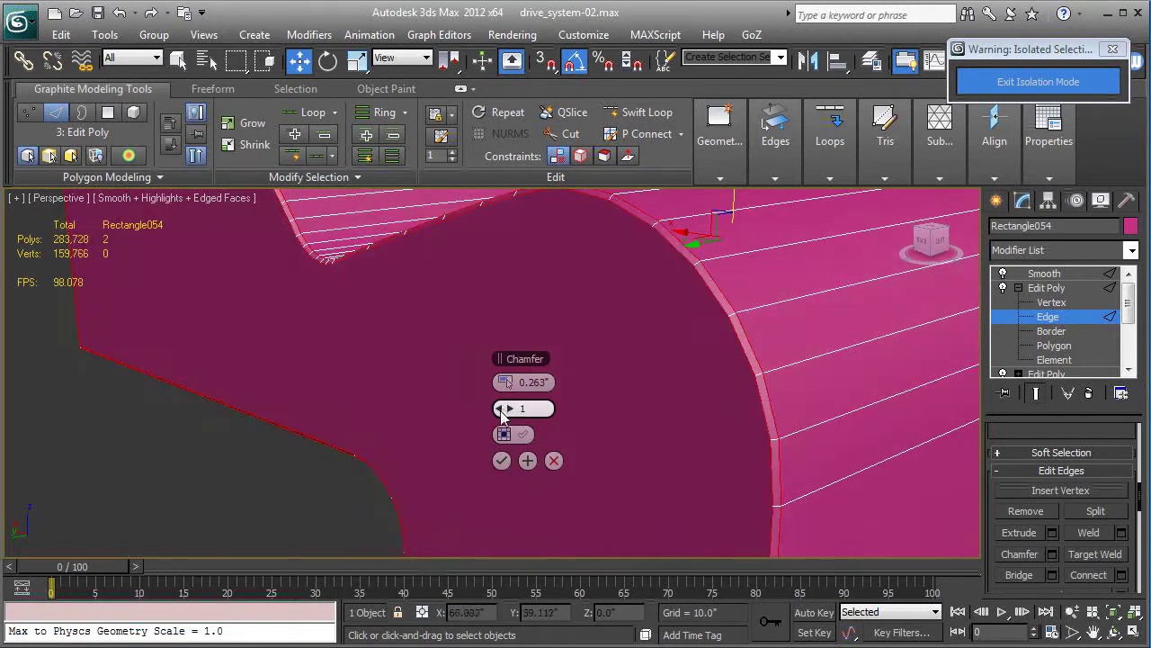
left_click(502, 461)
middle_click_drag(702, 407, 612, 385)
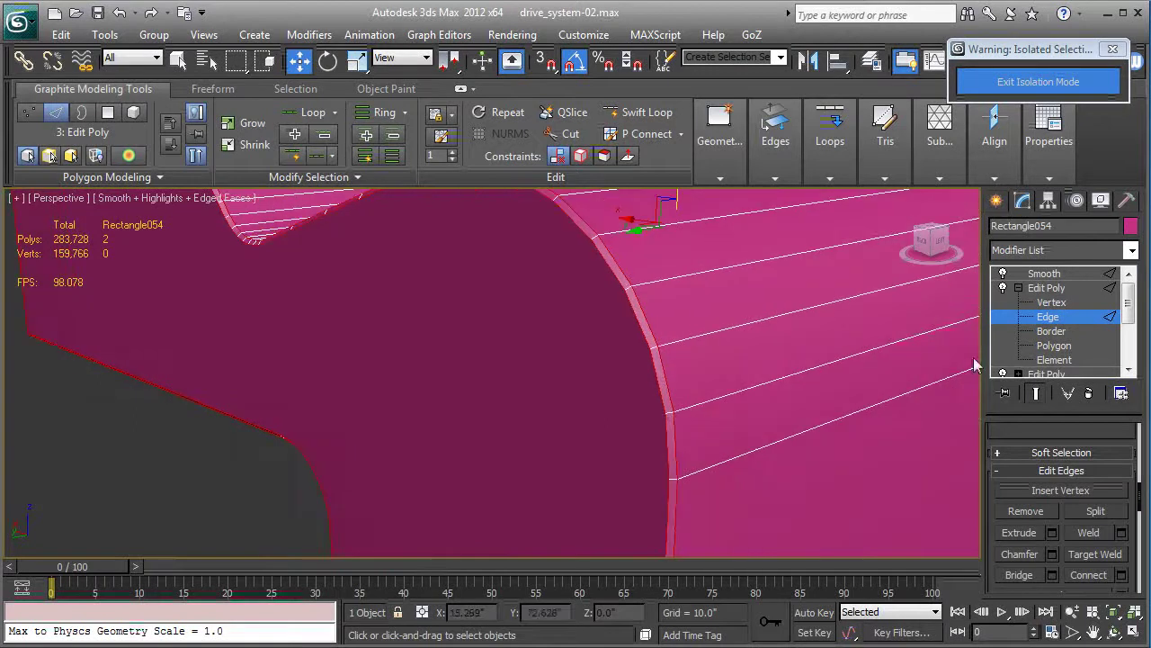
Leave edge editing for the Smooth modifier's level and turn off the edged-faces display.
left_click(1059, 287)
left_click(1055, 274)
middle_click_drag(746, 394, 709, 406)
scroll(710, 407, "down", 4)
key("F4")
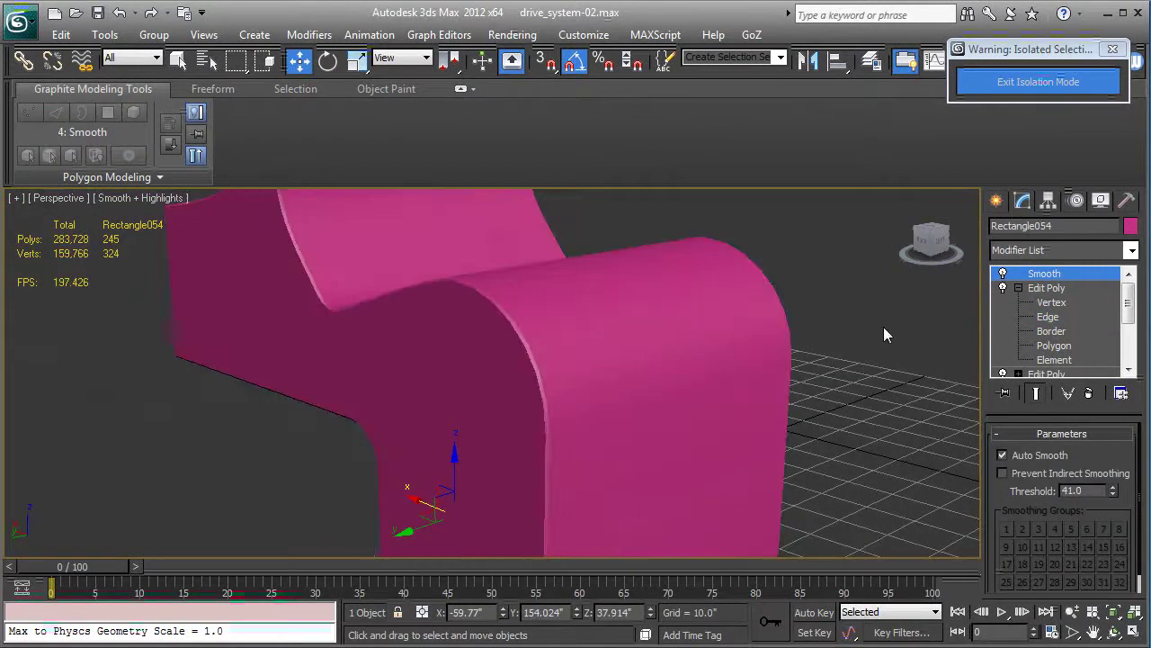
Deselect the cylinder block and exit isolation mode to bring back the rest of the locomotive.
left_click(886, 326)
middle_click_drag(846, 380, 1096, 274, "alt")
left_click(1066, 83)
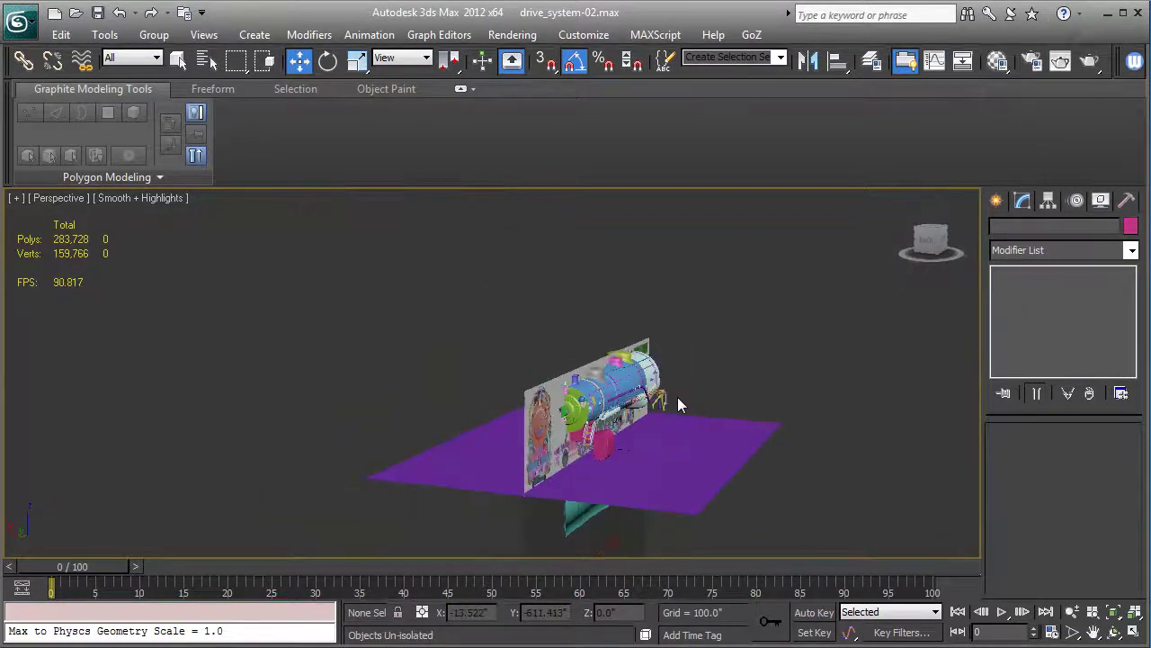
Select the cylinder block, frame it in the perspective view and examine it from several sides against the locomotive and blueprint images.
scroll(648, 404, "up", 3)
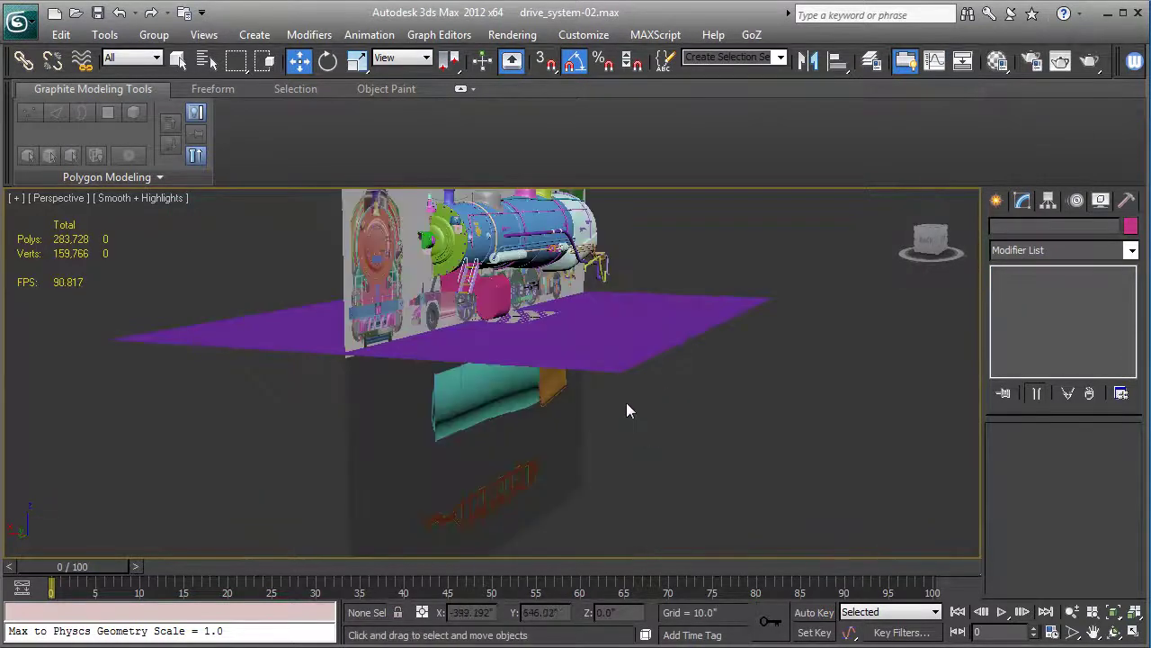
left_click(495, 299)
key("z")
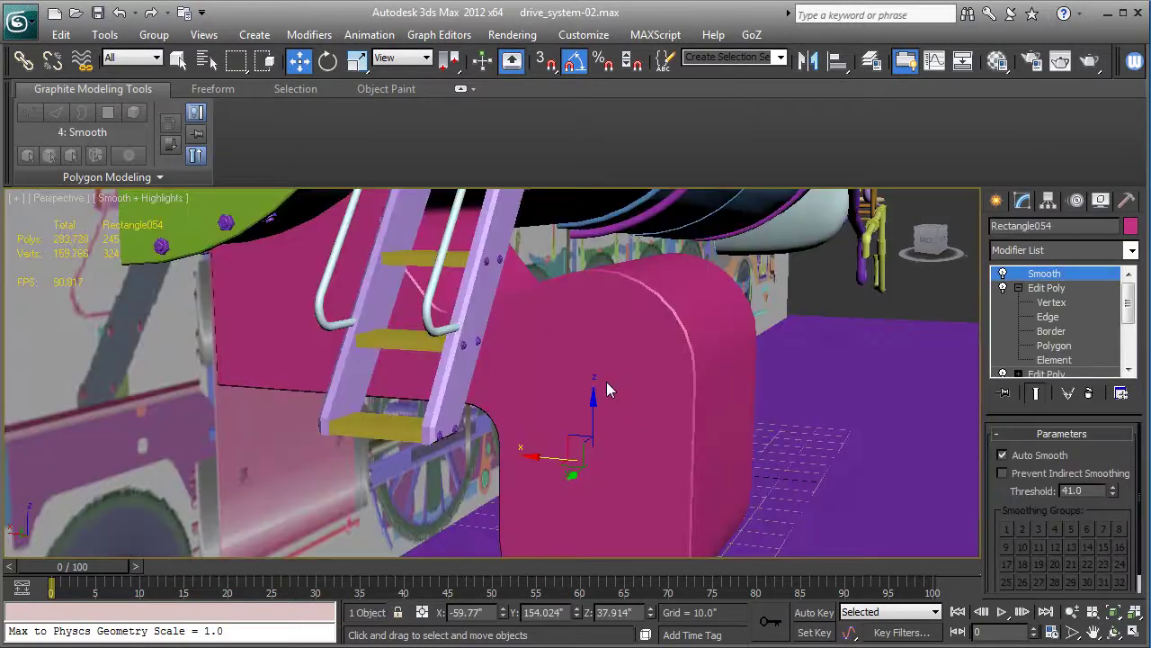
middle_click_drag(607, 389, 455, 349, "alt")
scroll(530, 389, "down", 3)
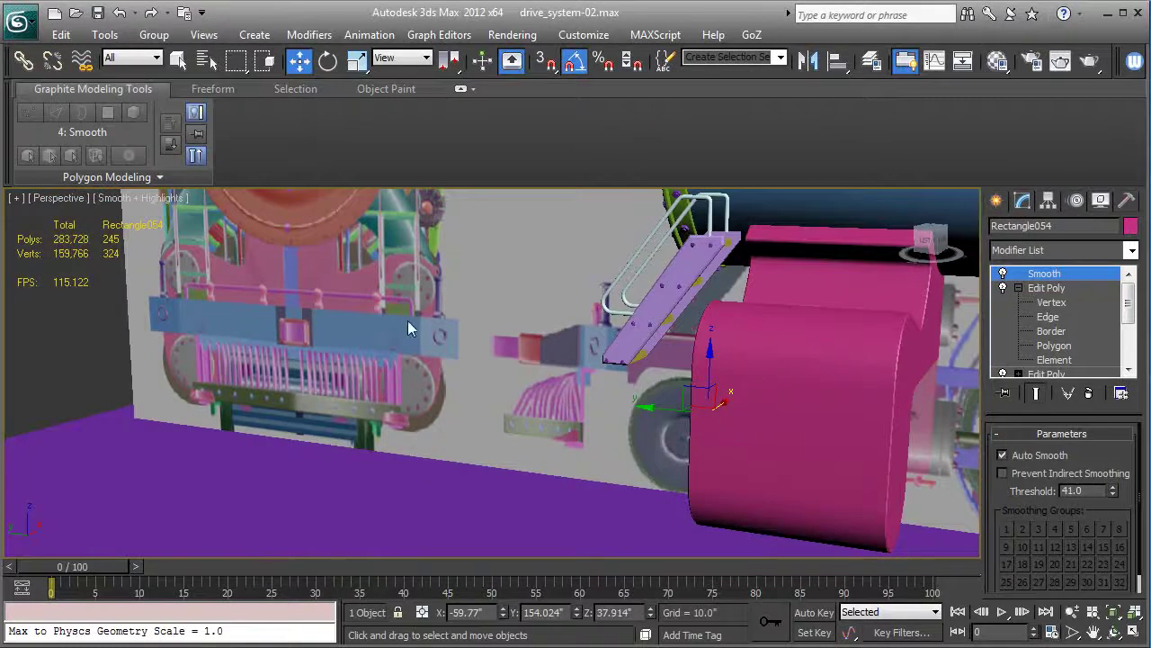
middle_click_drag(676, 373, 609, 368, "alt")
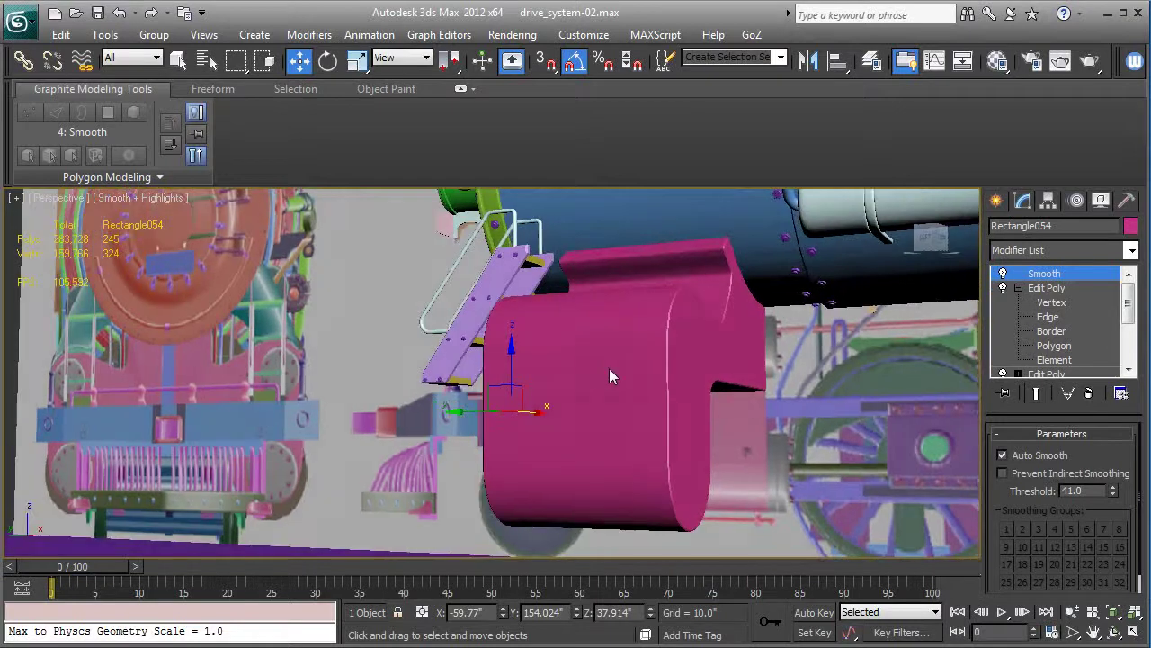